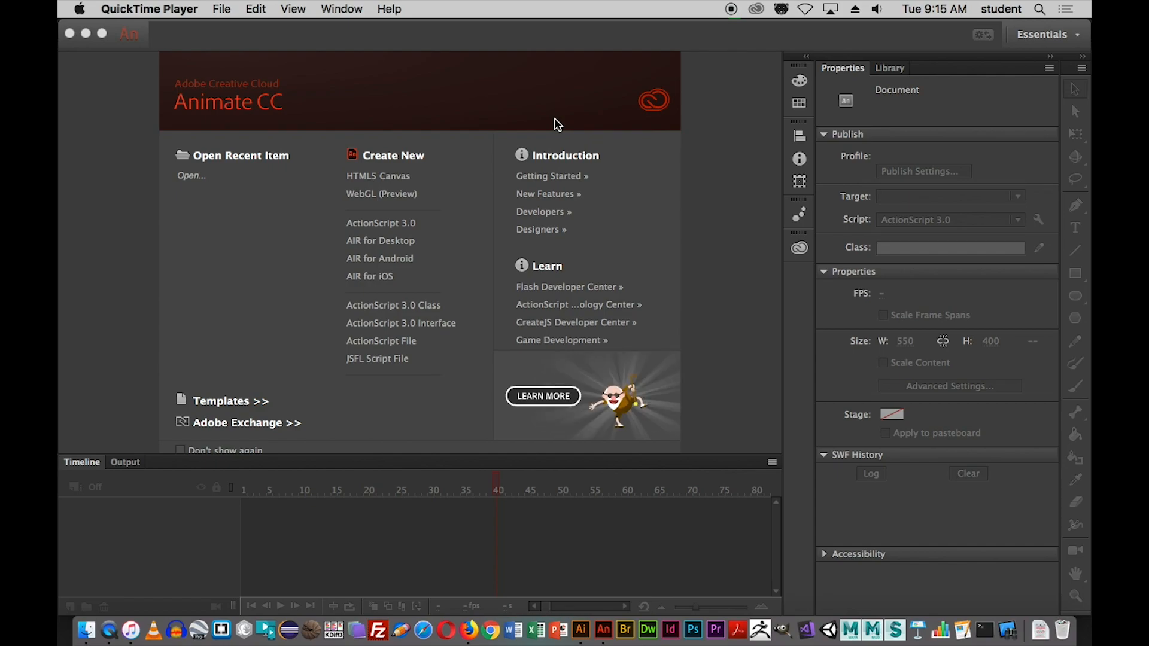
- Create a new ActionScript 3.0 document and set up the Classic workspace with a shorter timeline area
click(392, 232)
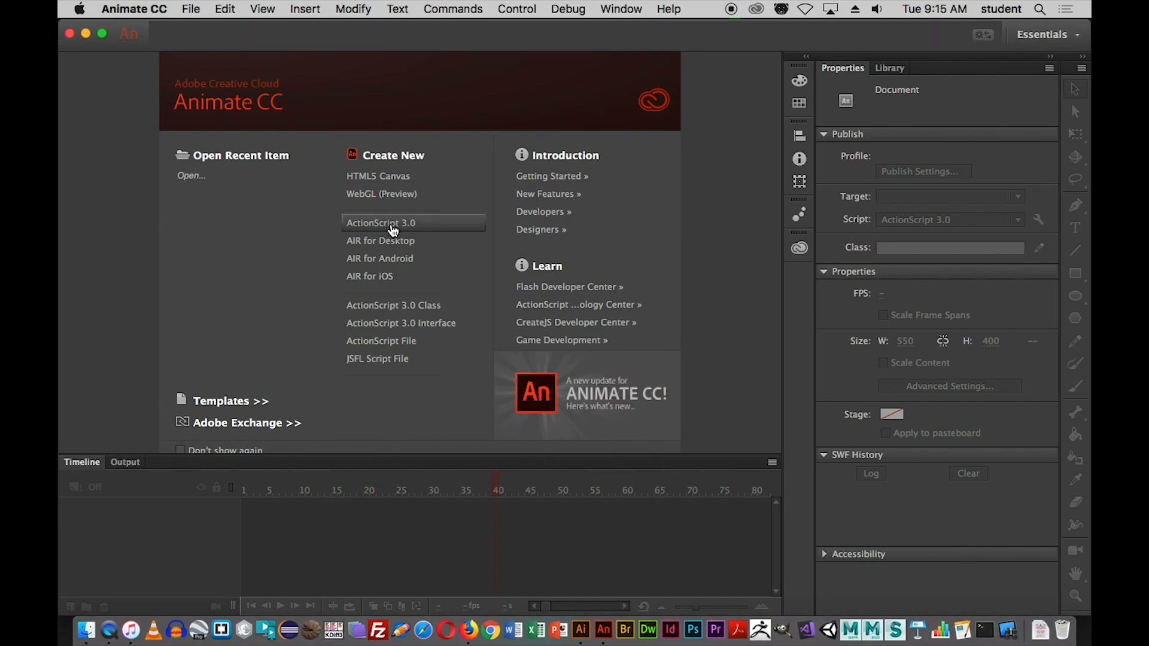
click(393, 228)
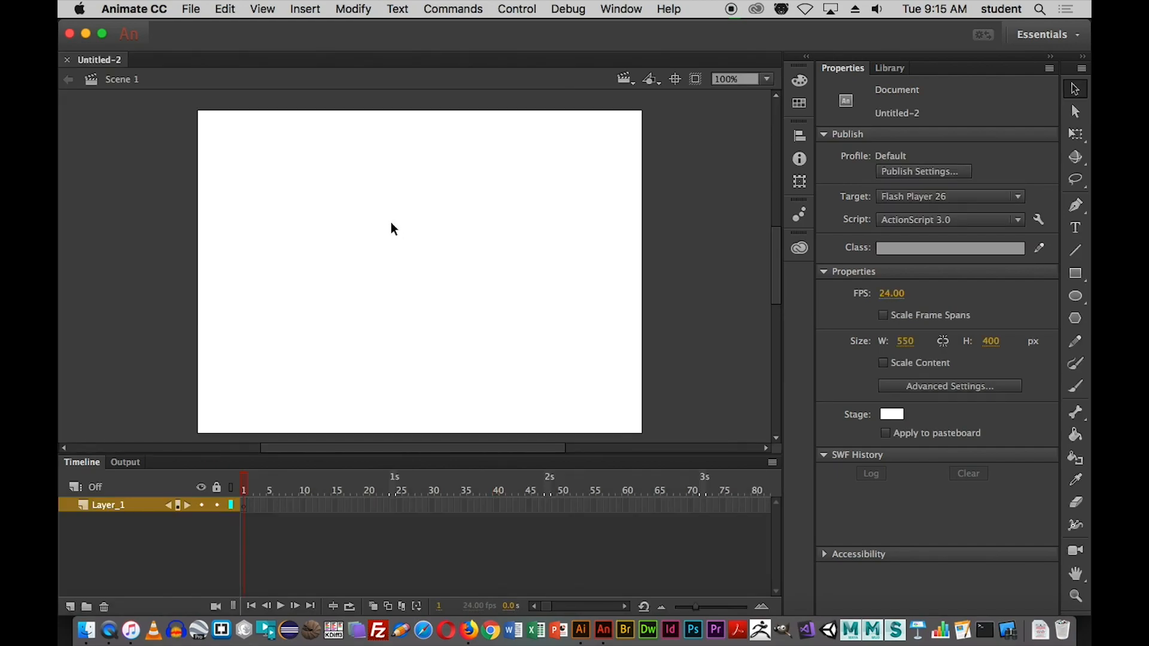
click(620, 9)
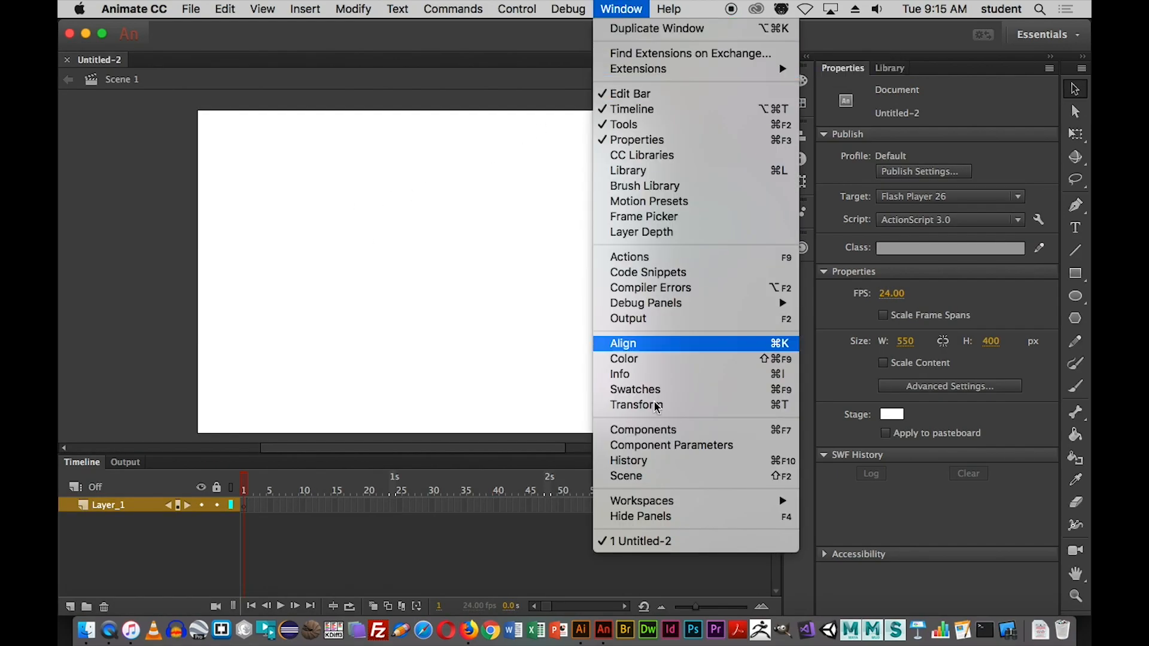
mouse_move(665, 507)
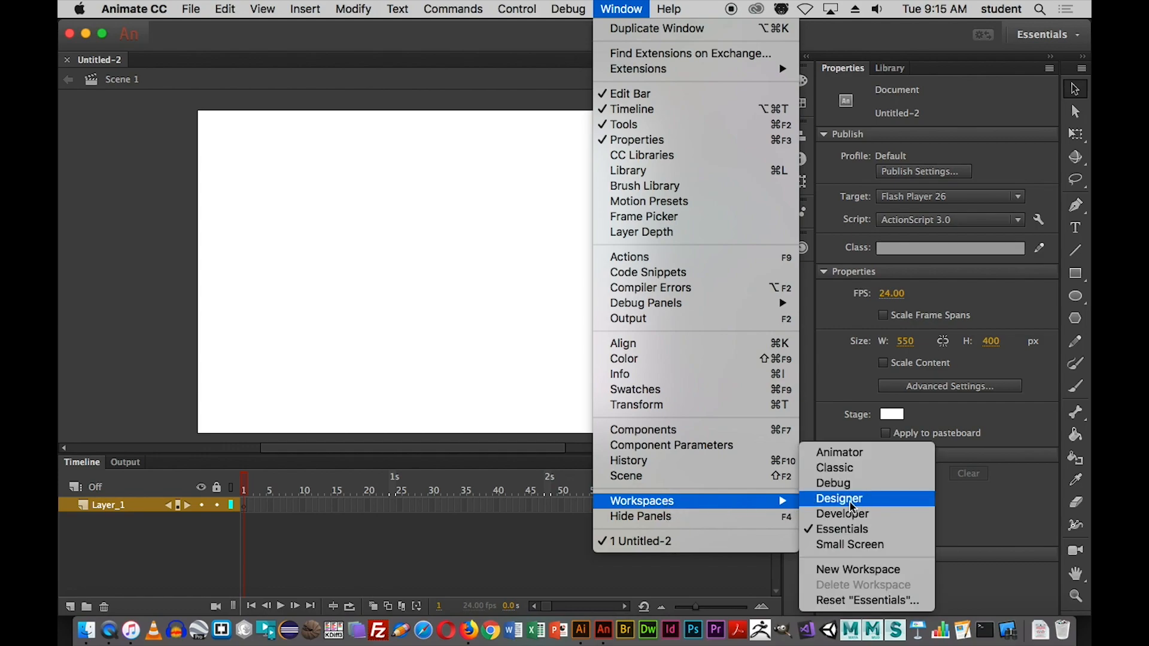
click(835, 470)
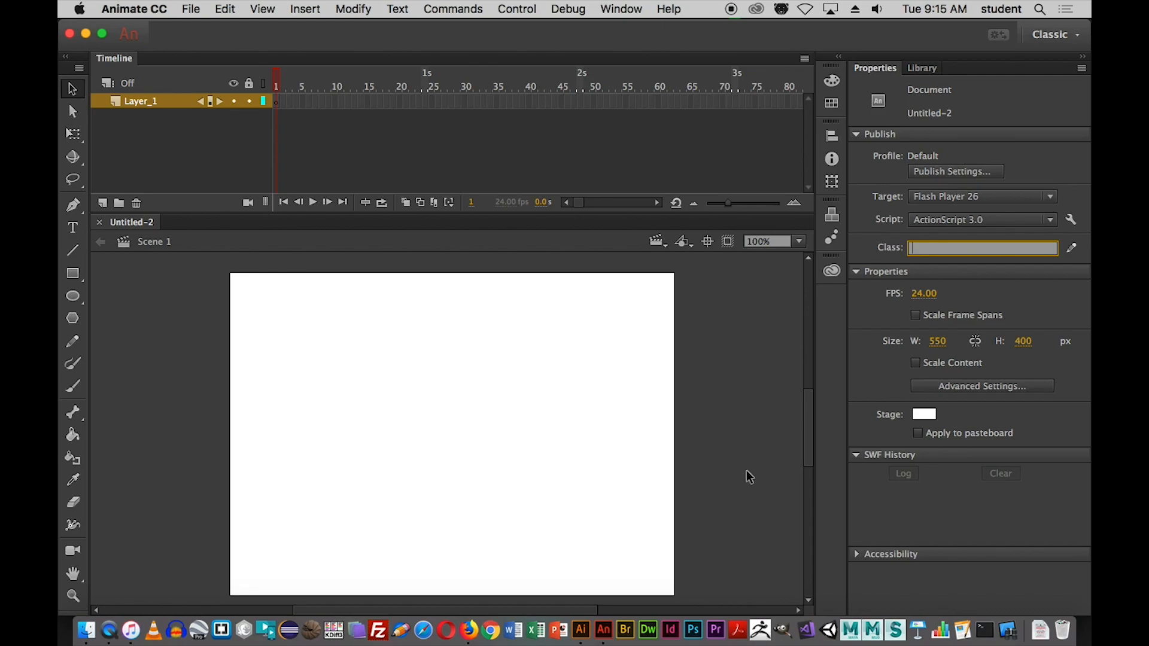
drag(552, 213, 551, 173)
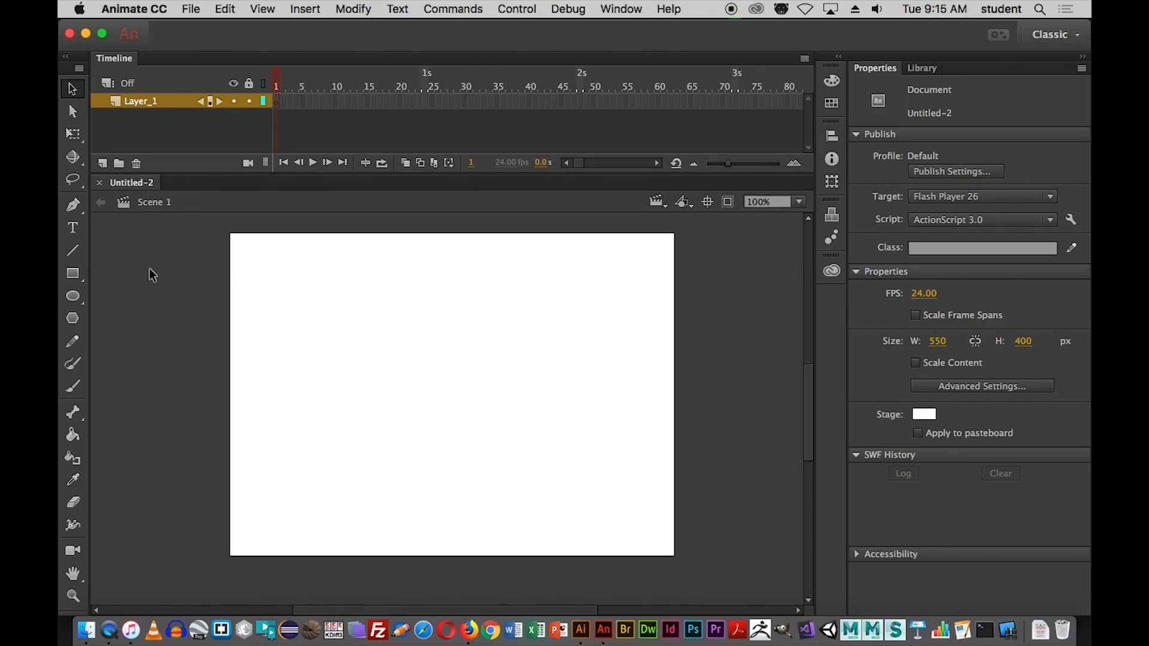
- Draw a rectangle without a stroke, about 217 by 68 px, slightly below the stage's middle and fill it brown
click(73, 273)
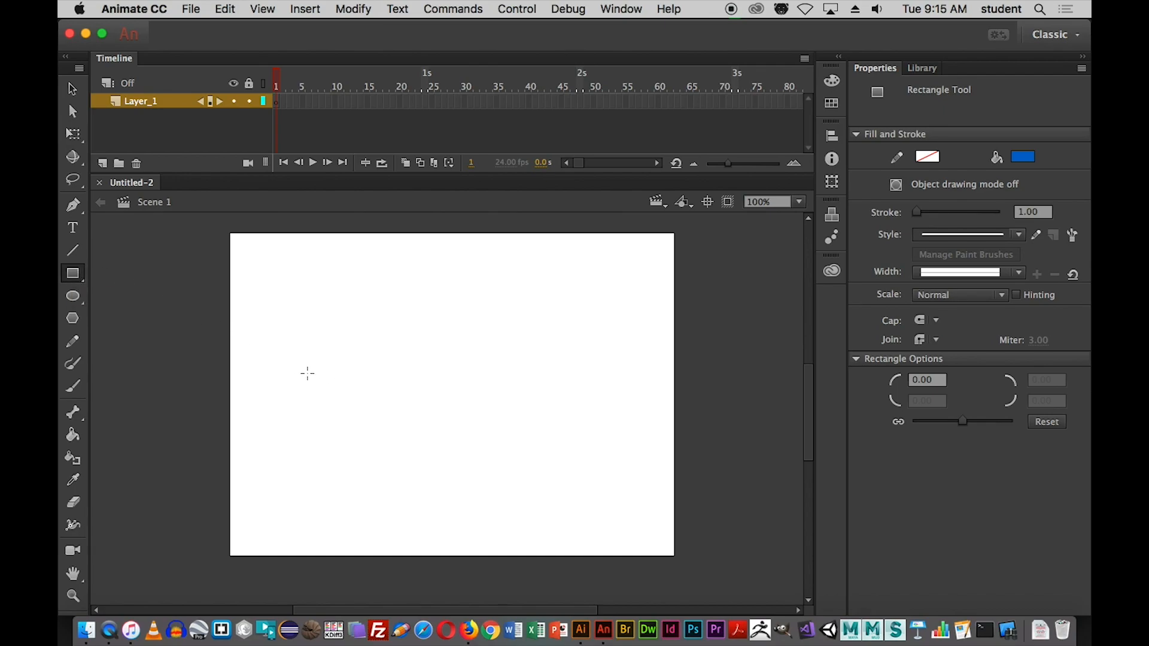
drag(330, 392, 505, 446)
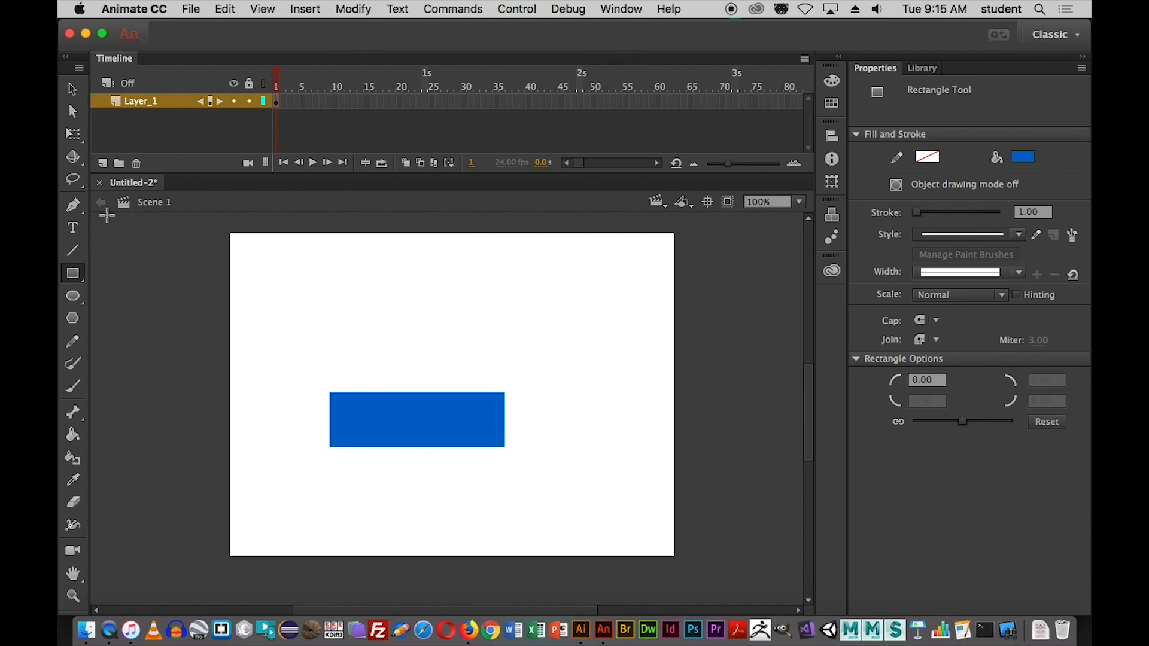
click(76, 91)
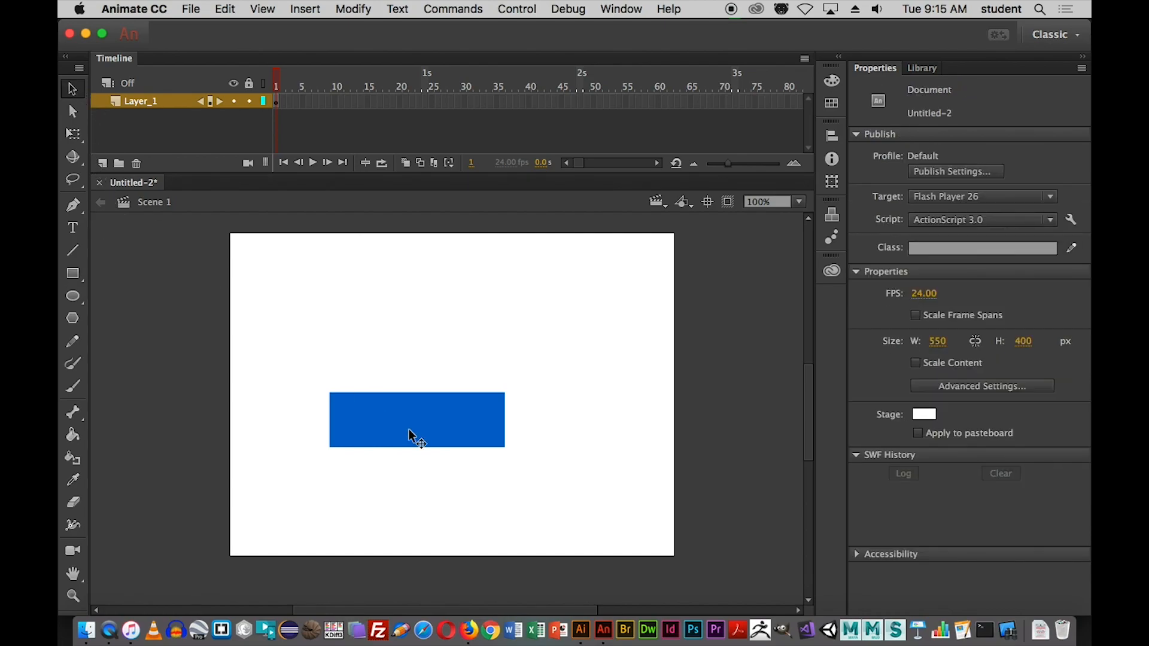
click(416, 442)
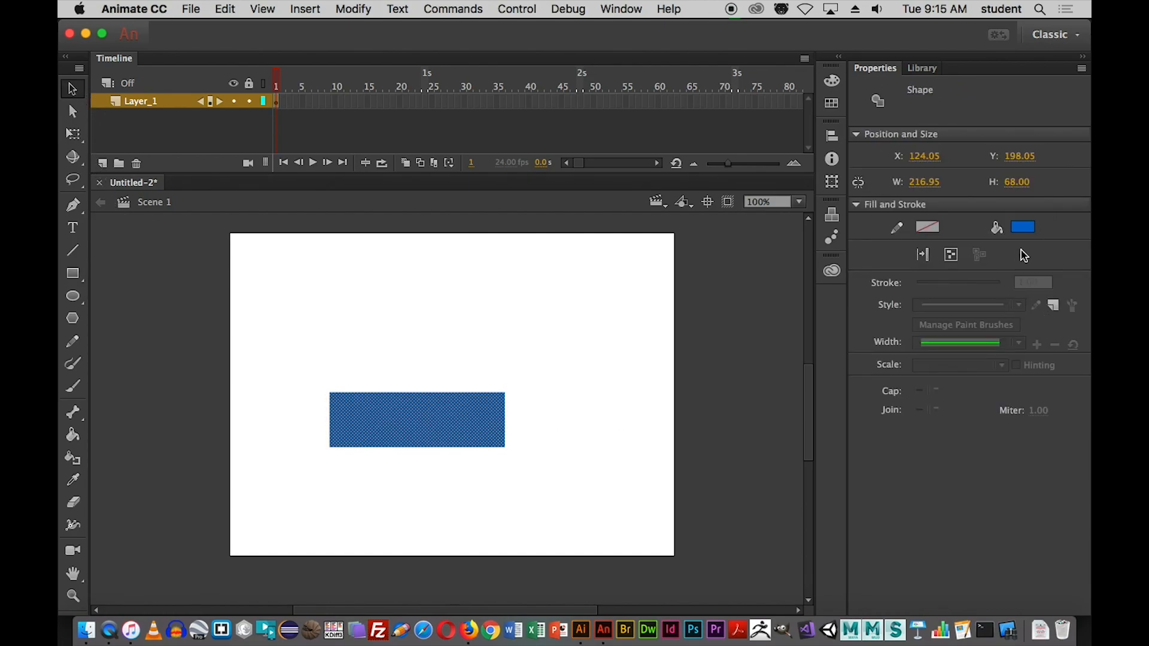
click(1023, 228)
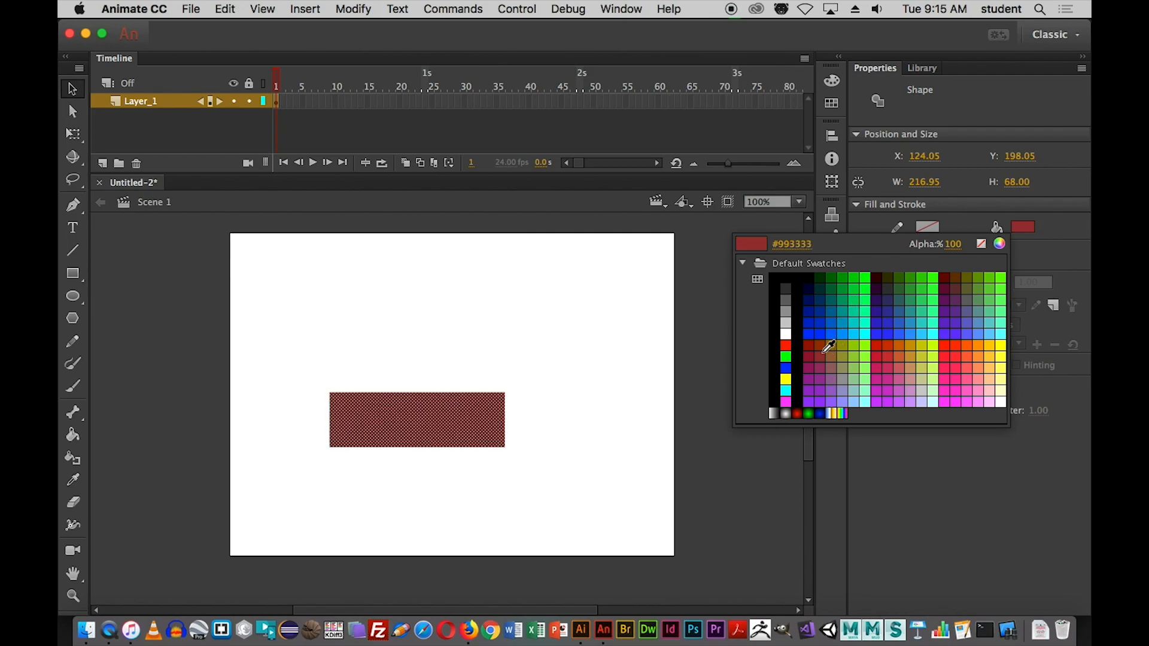
click(835, 349)
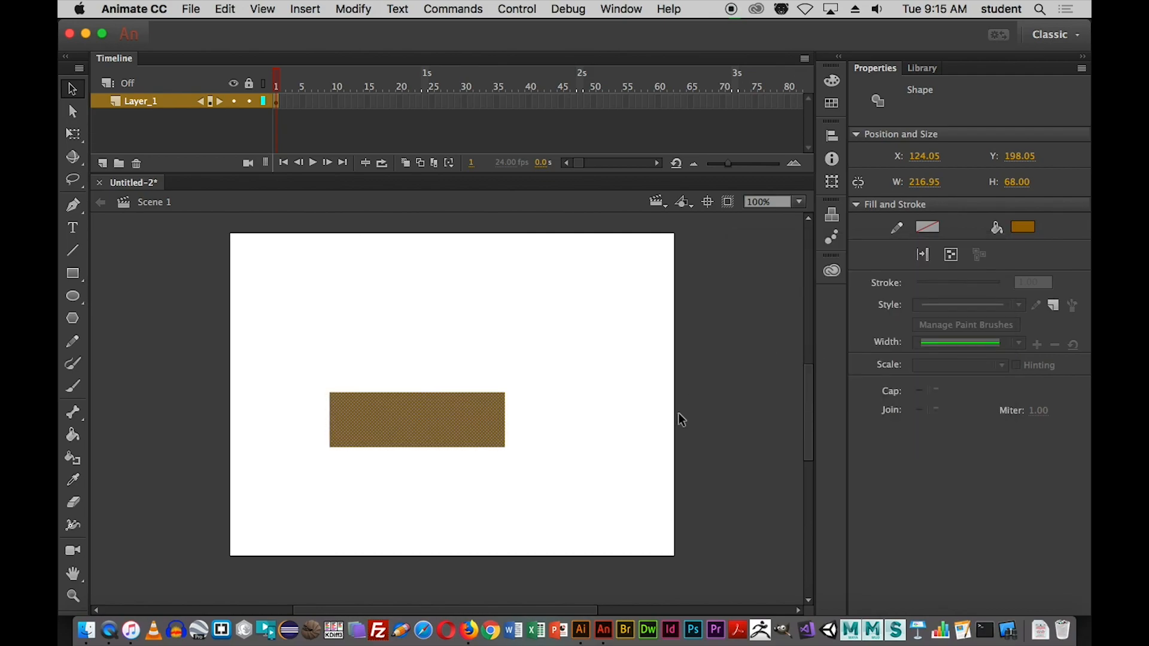
- Pull the rectangle's two lower corners inward and up to form a boat hull about 53 px high
click(513, 463)
drag(491, 446, 478, 442)
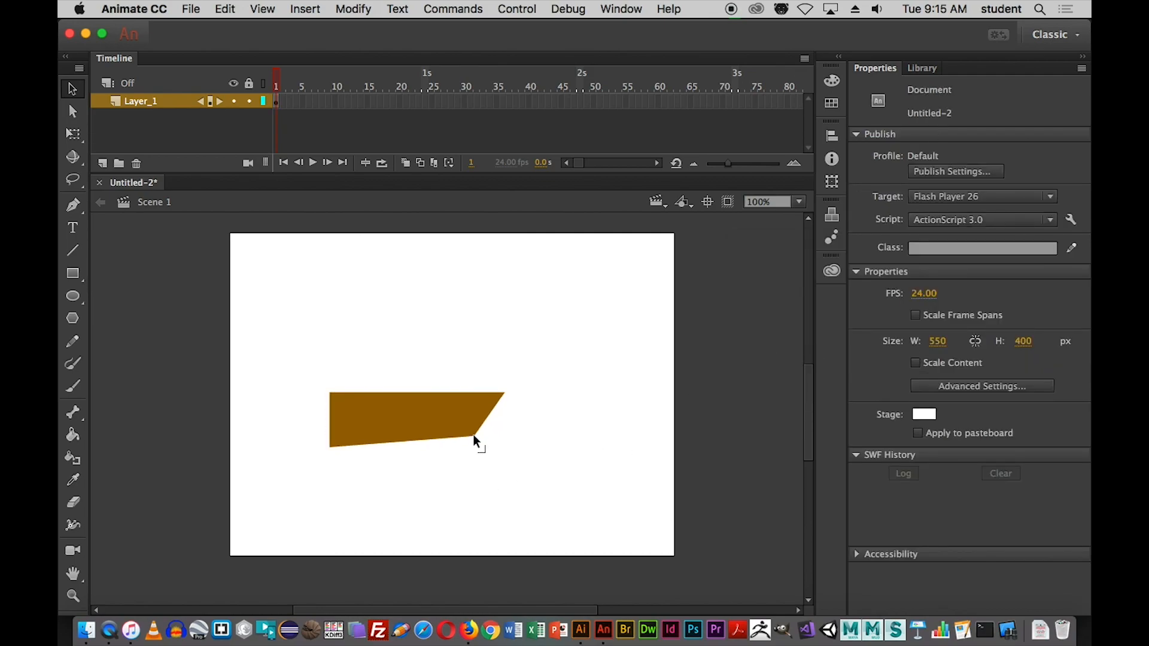
drag(330, 448, 359, 437)
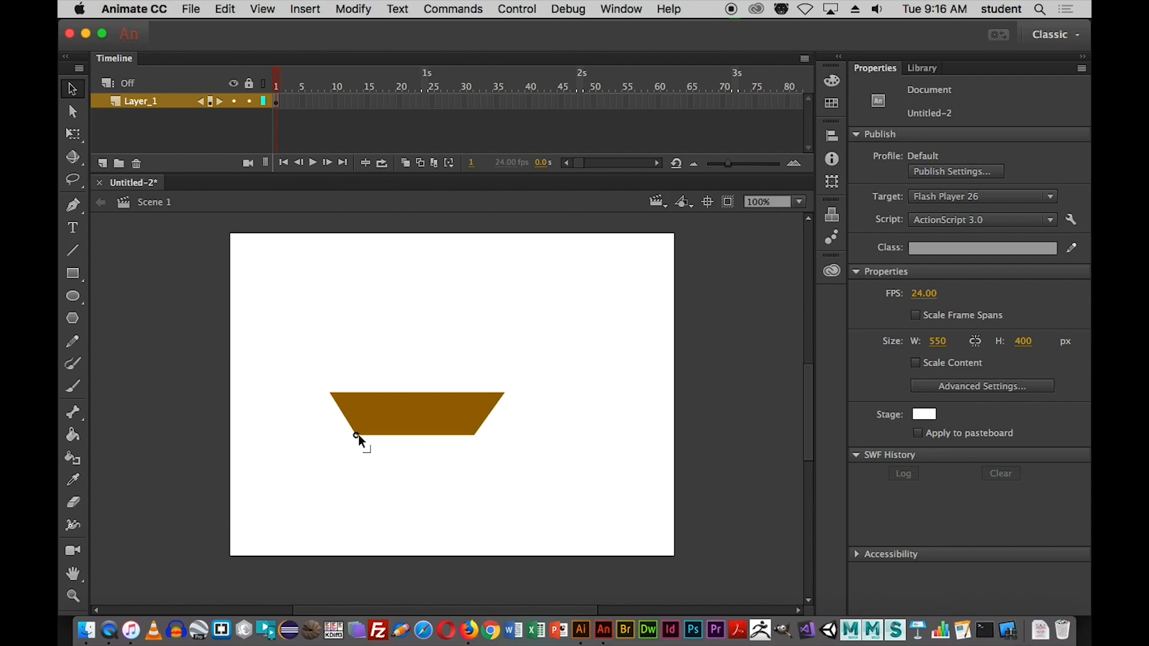
click(473, 434)
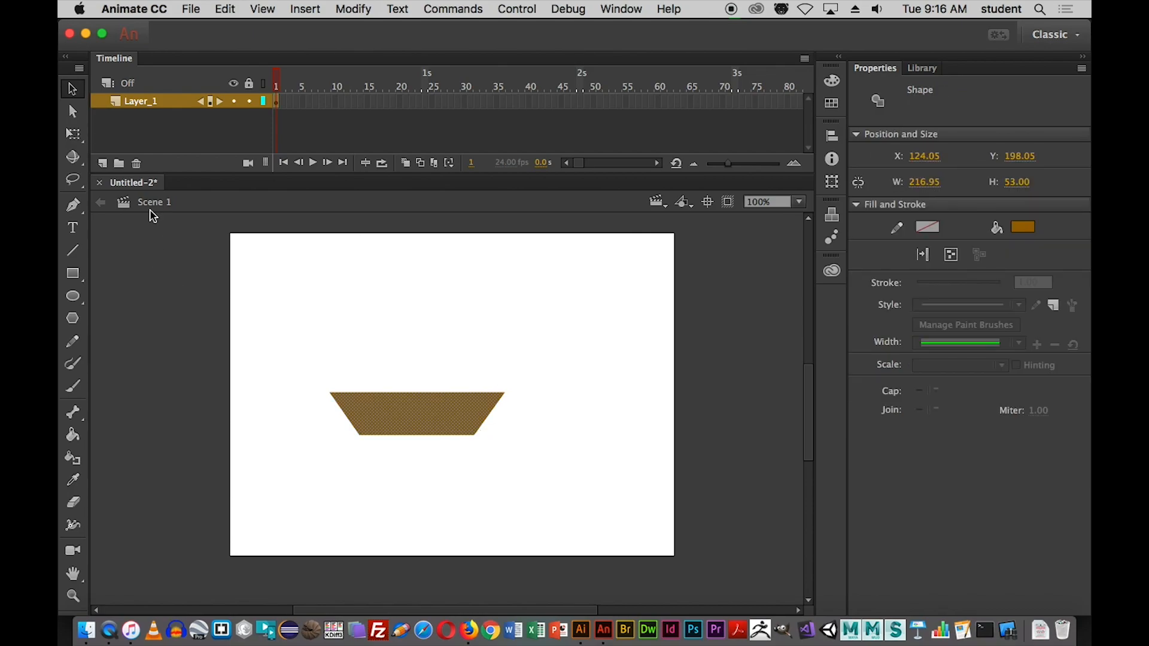
- Add a new layer above the hull's layer and name it ocean
click(102, 163)
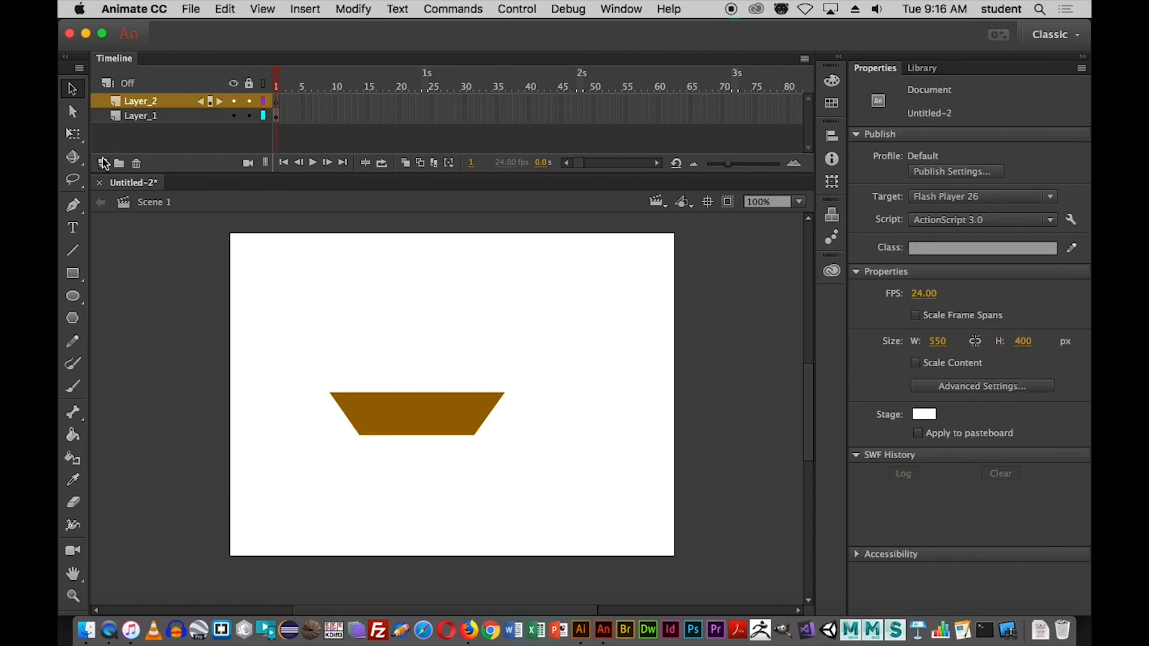
double_click(136, 101)
text(oean)
key(Return)
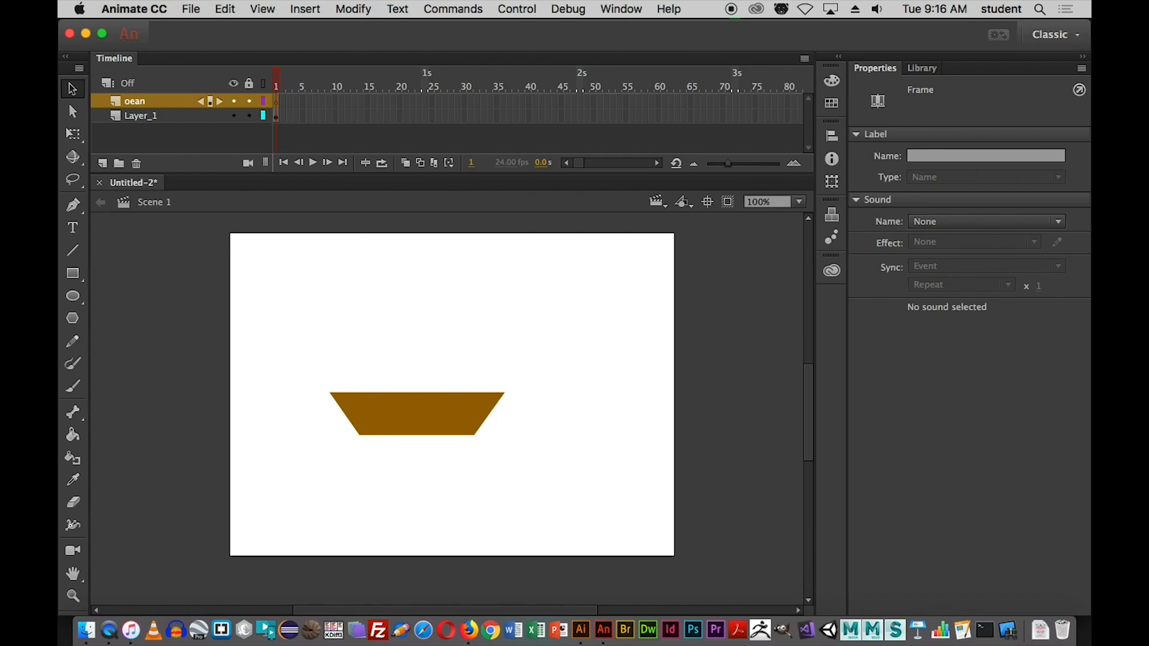
double_click(139, 103)
text(ocean)
key(Return)
- Rename the hull's layer, Layer_1, as boat
double_click(138, 118)
text(boa)
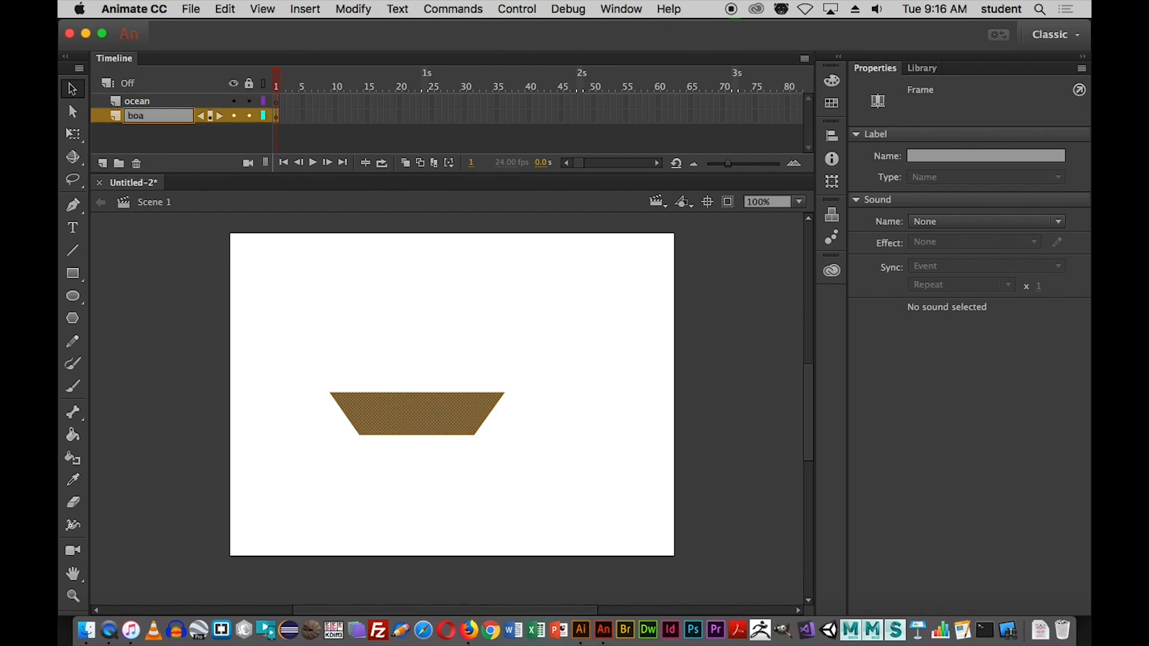
text(y)
key(BackSpace)
text(t)
key(Return)
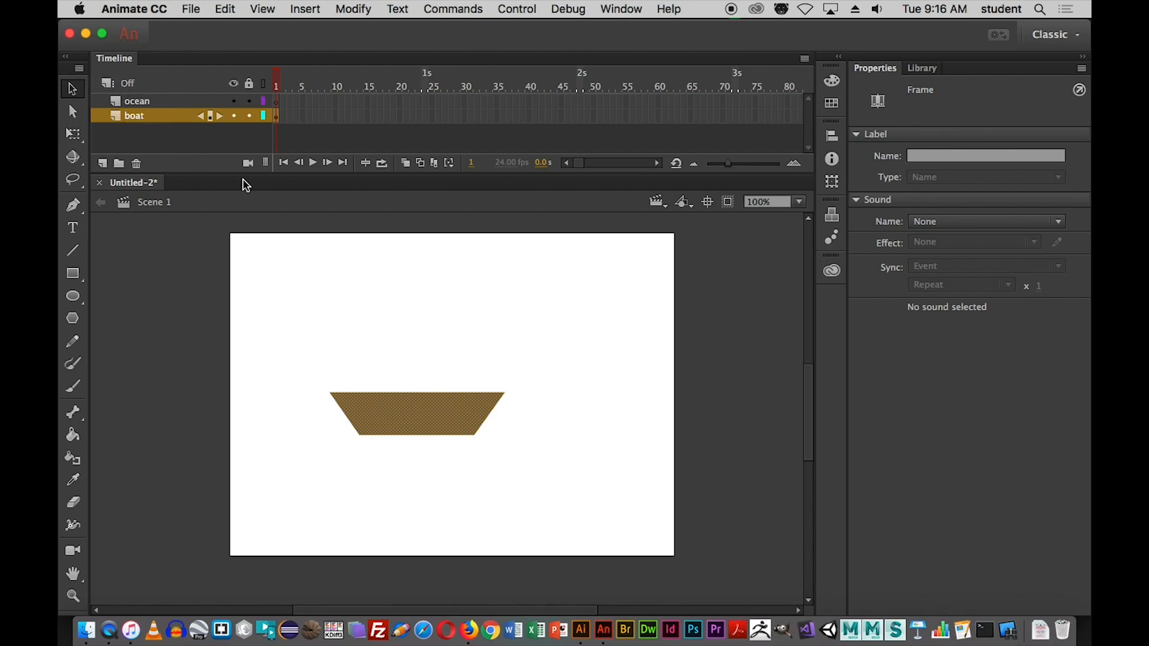
- Convert the whole brown hull shape to a Graphic symbol named boat
drag(292, 357, 556, 465)
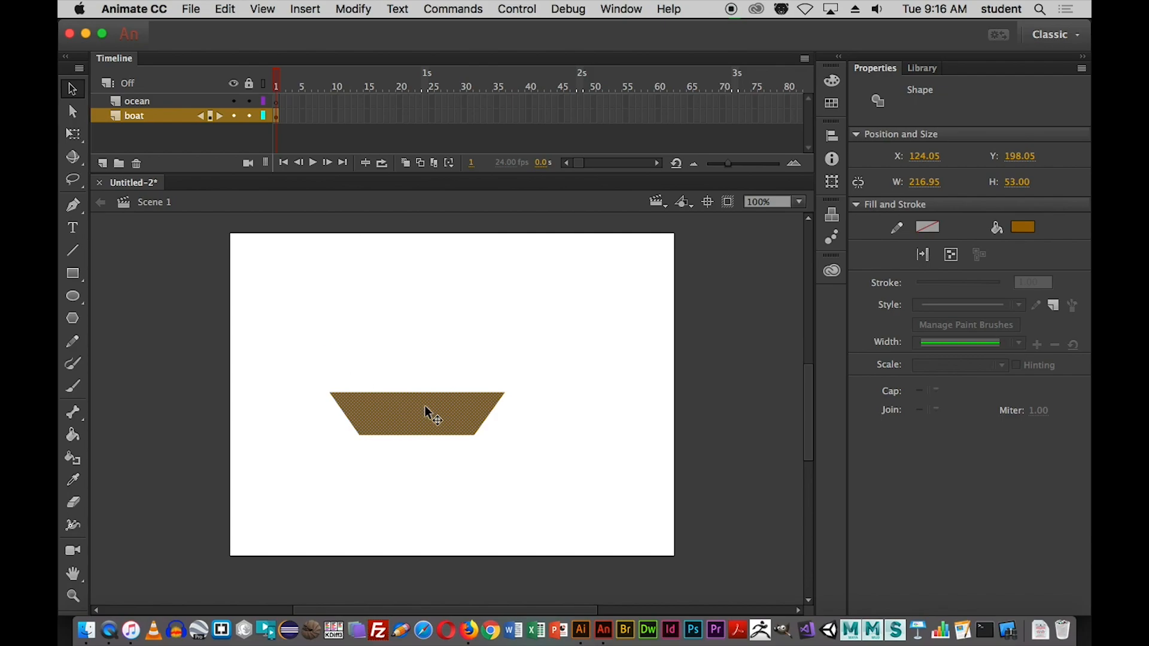
click(430, 355)
click(449, 410)
drag(290, 340, 551, 481)
right_click(430, 419)
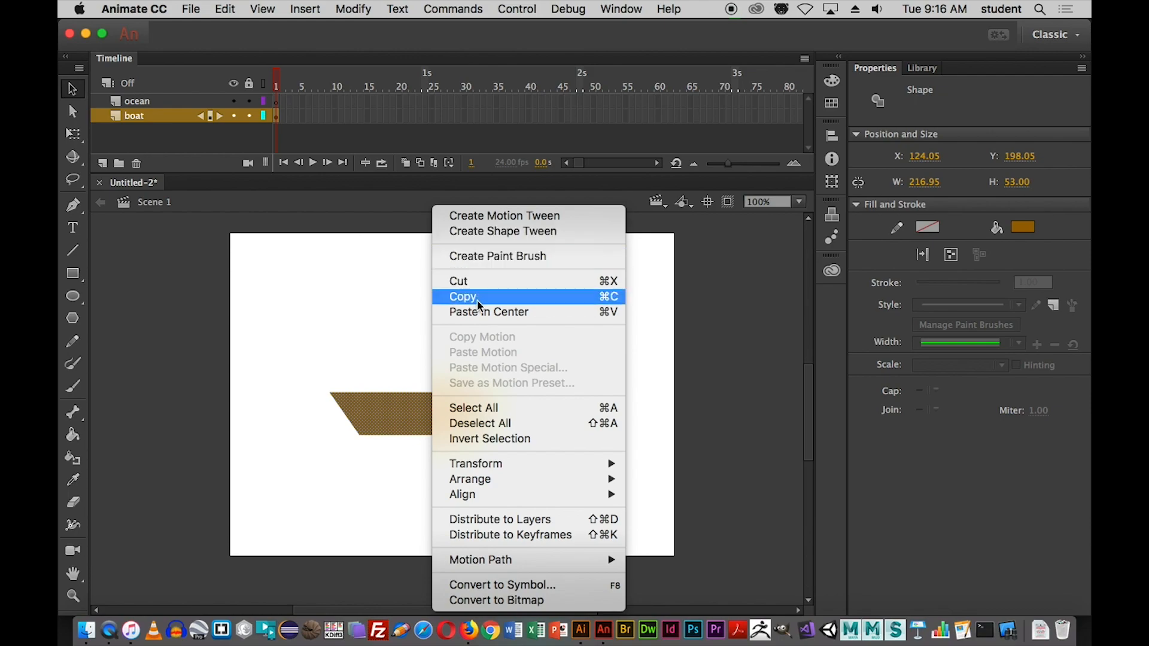
click(525, 585)
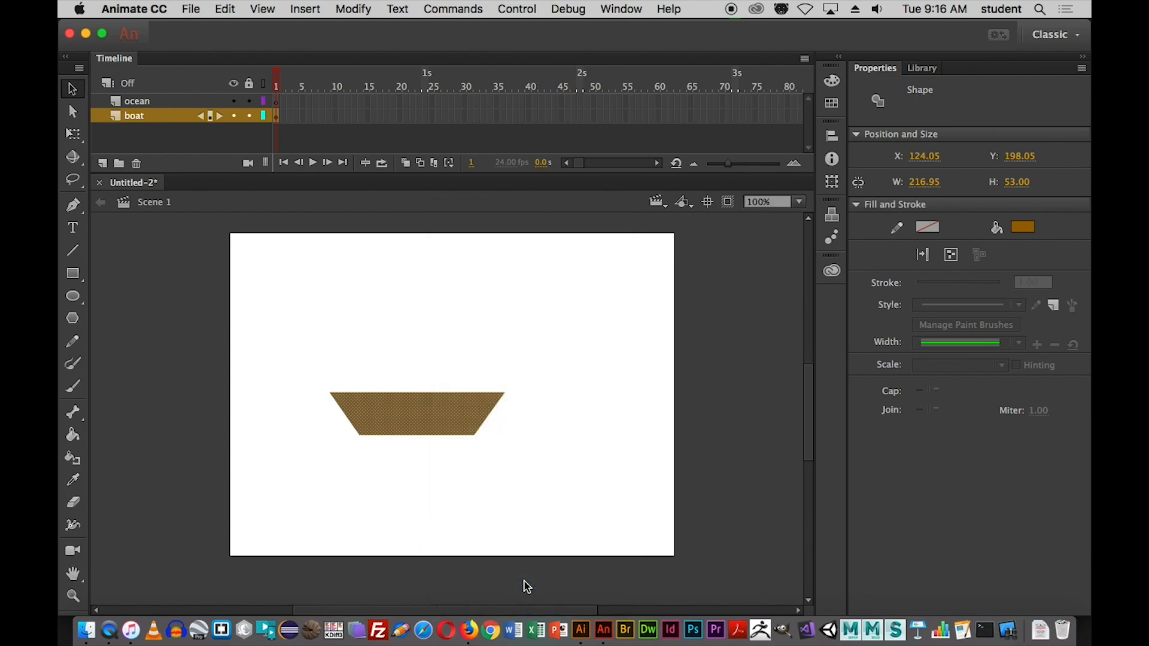
click(473, 133)
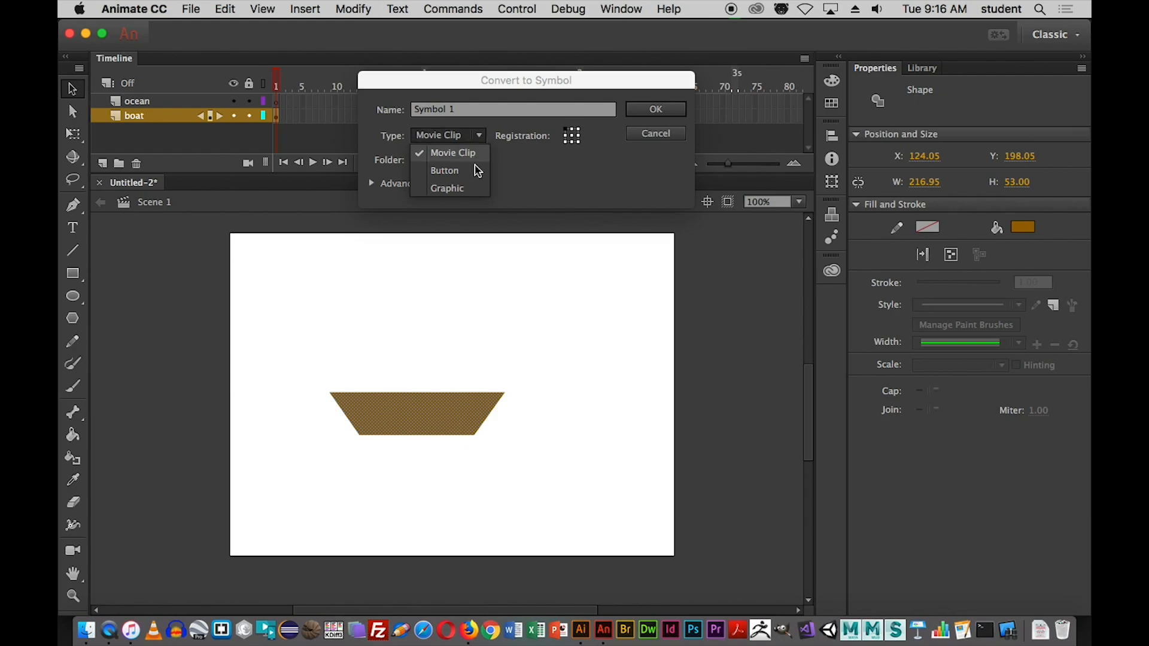
click(455, 188)
drag(464, 113, 405, 114)
text(b)
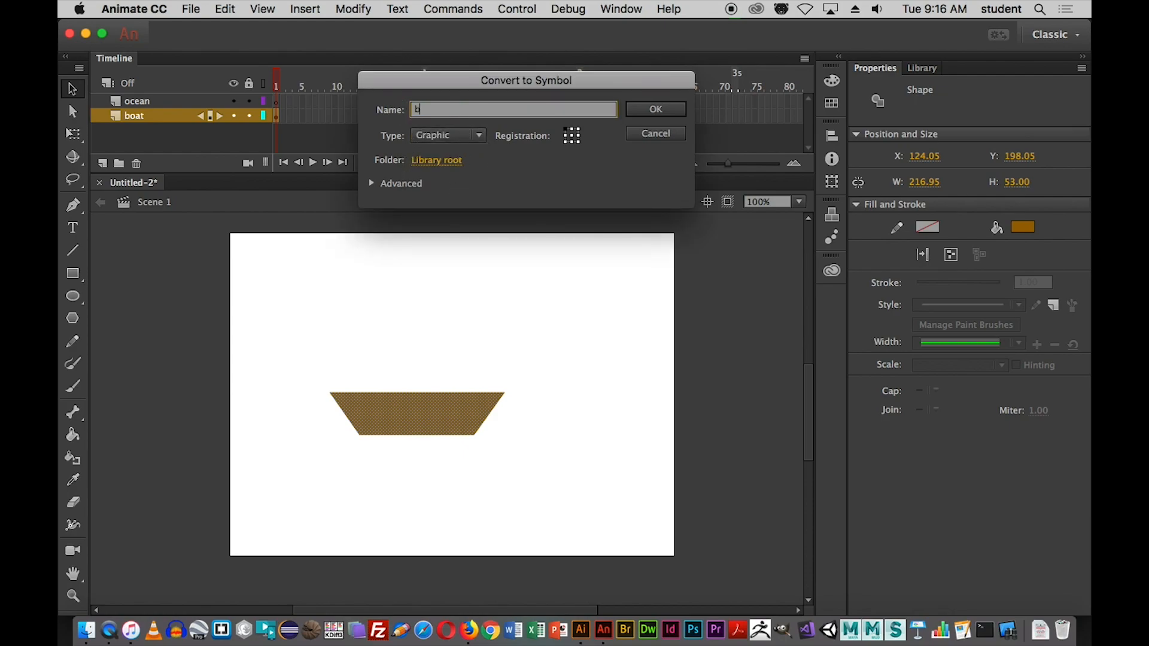
text(oat)
key(Return)
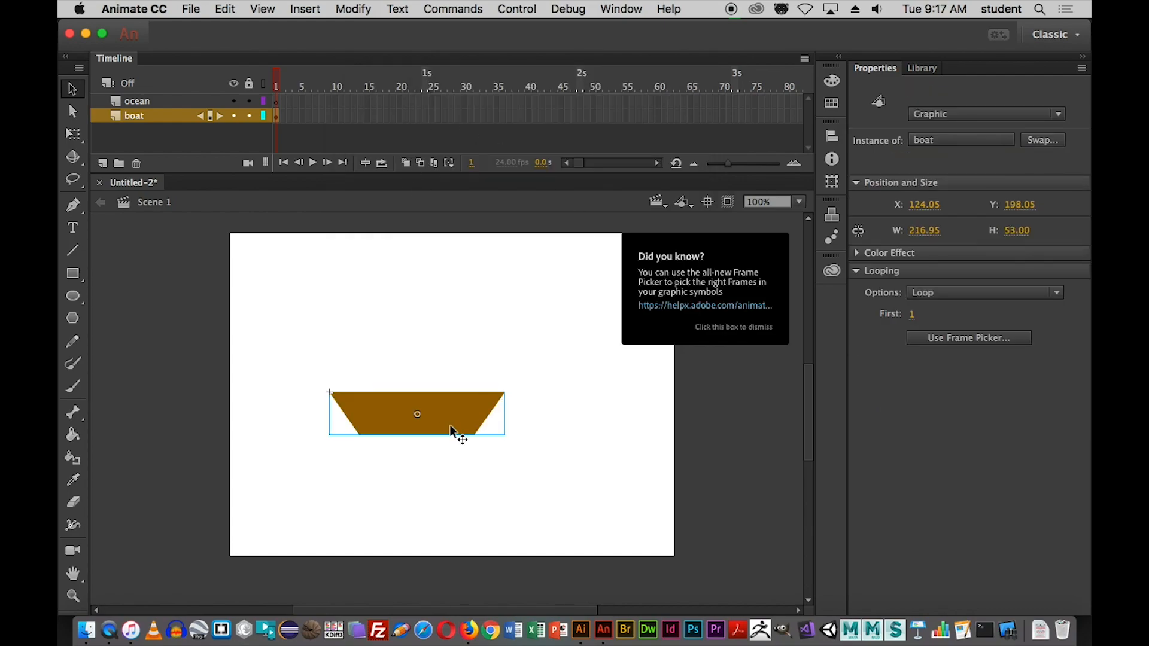
- Draw a blue rectangle on the ocean layer, from the hull's lower edge down past the stage's lower edge and spanning its full width
click(151, 101)
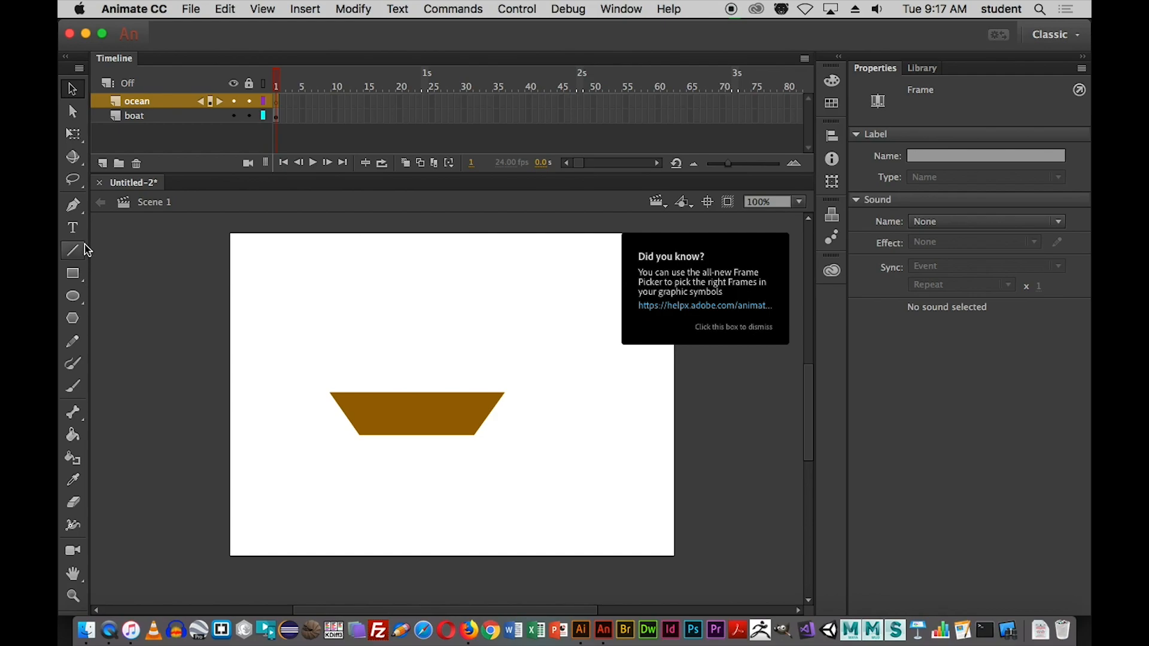
click(73, 276)
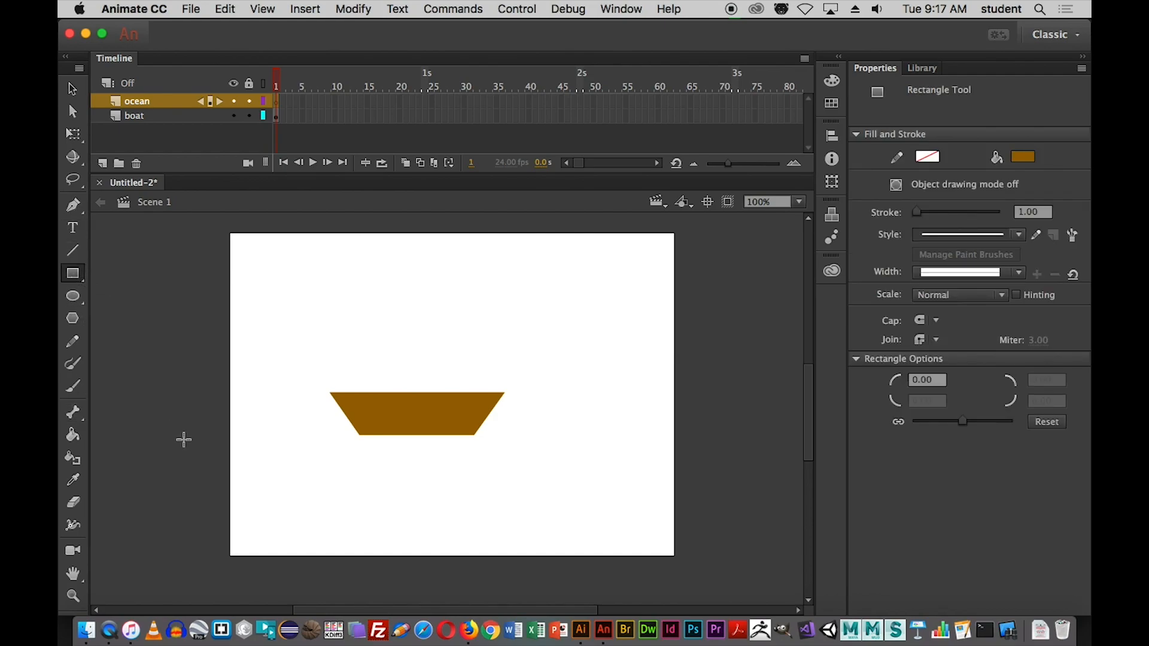
click(1023, 157)
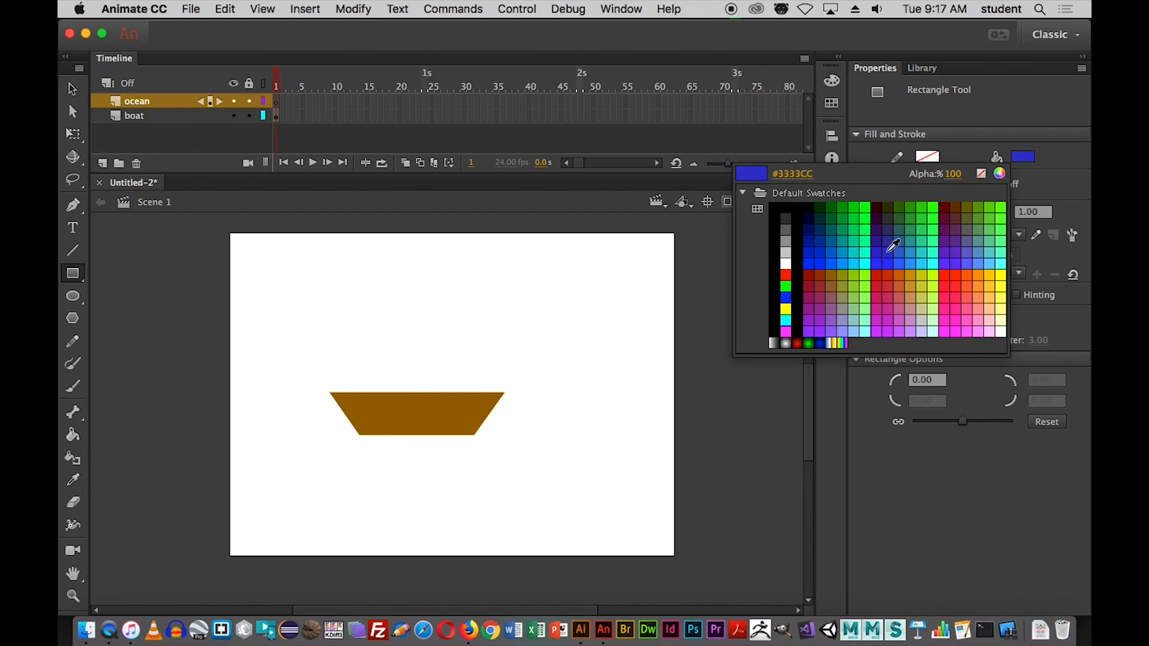
click(880, 251)
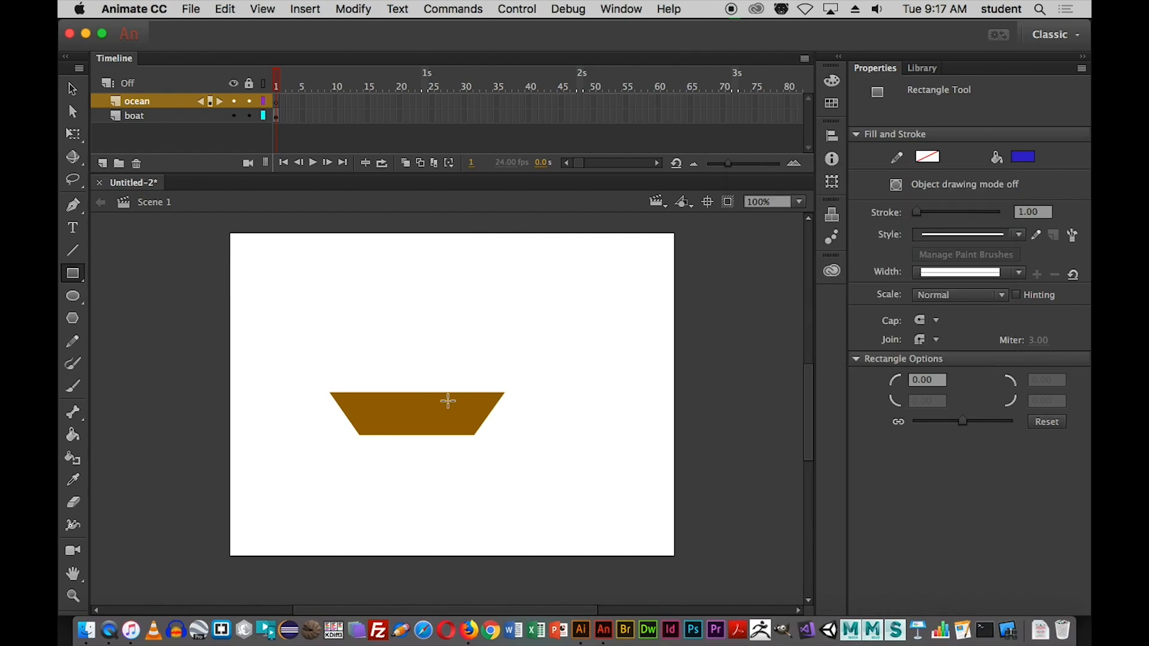
drag(228, 438, 693, 571)
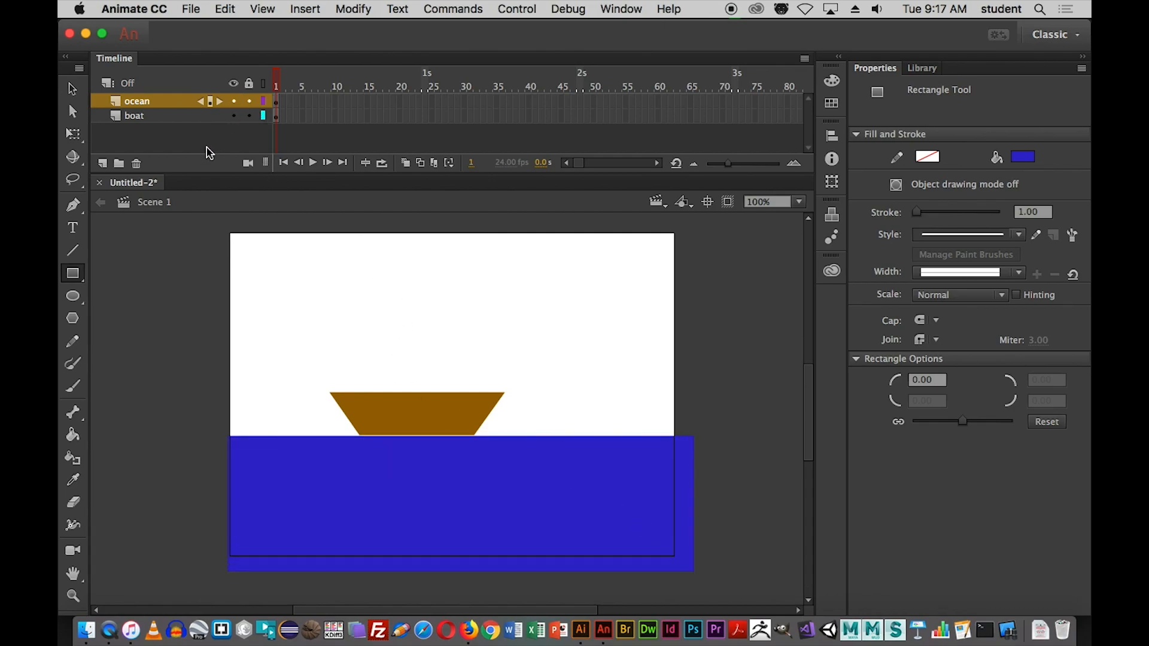
- Move the boat partly off the stage's right edge, to about X 469, Y 199, and create a motion tween on its layer
key(v)
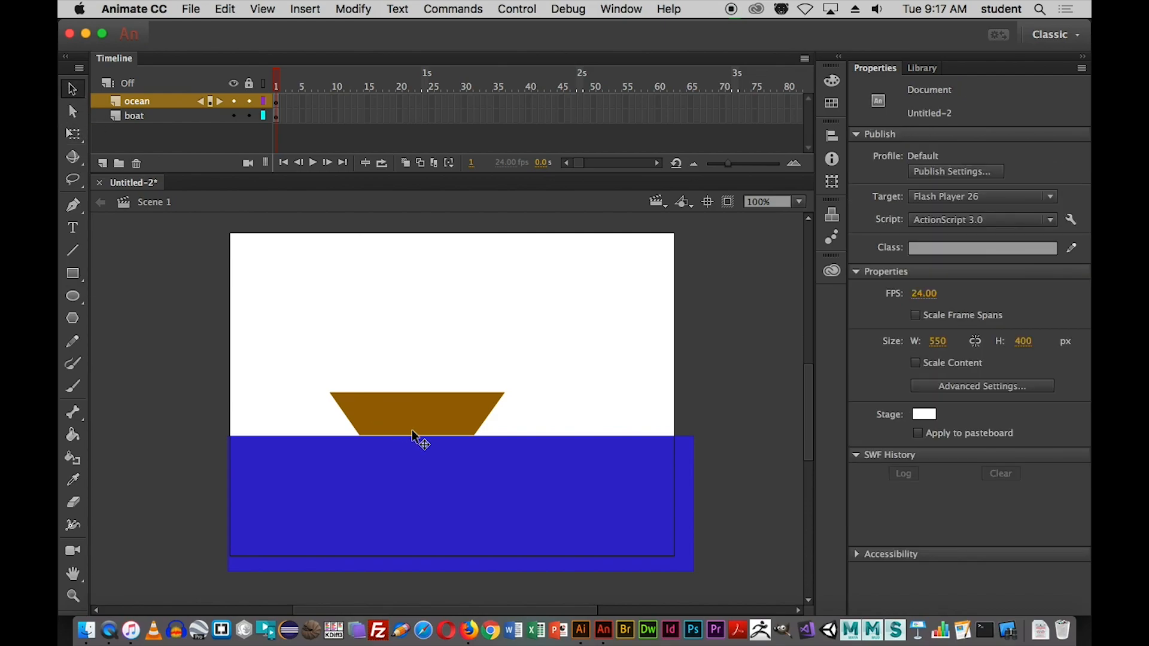
click(408, 419)
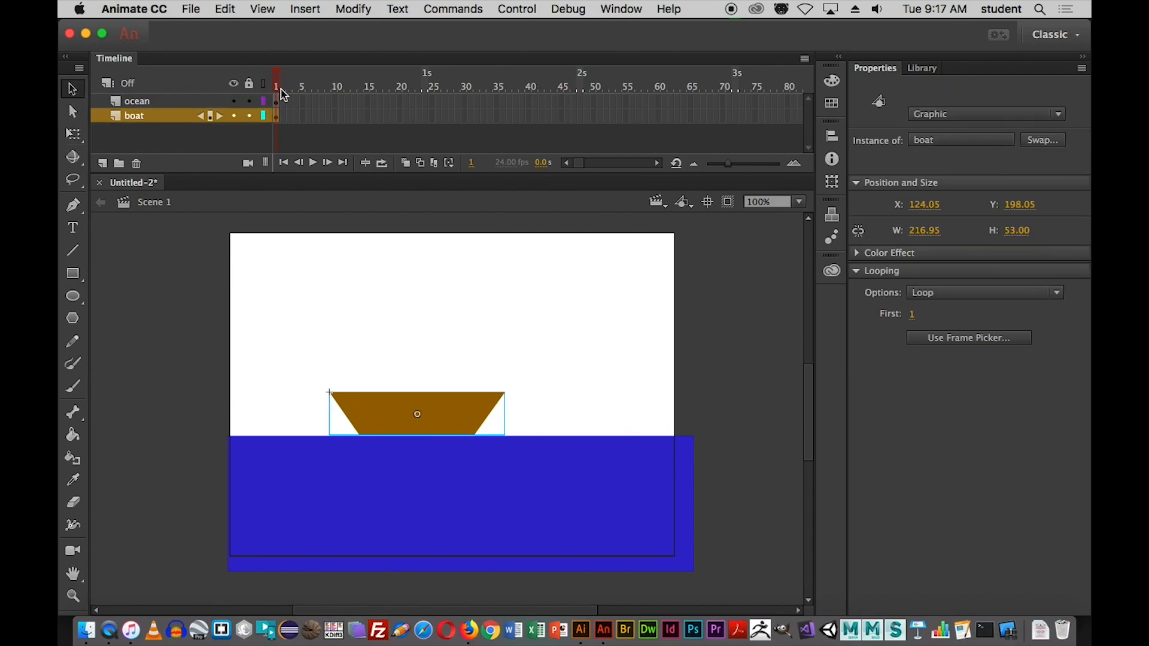
drag(413, 410, 682, 403)
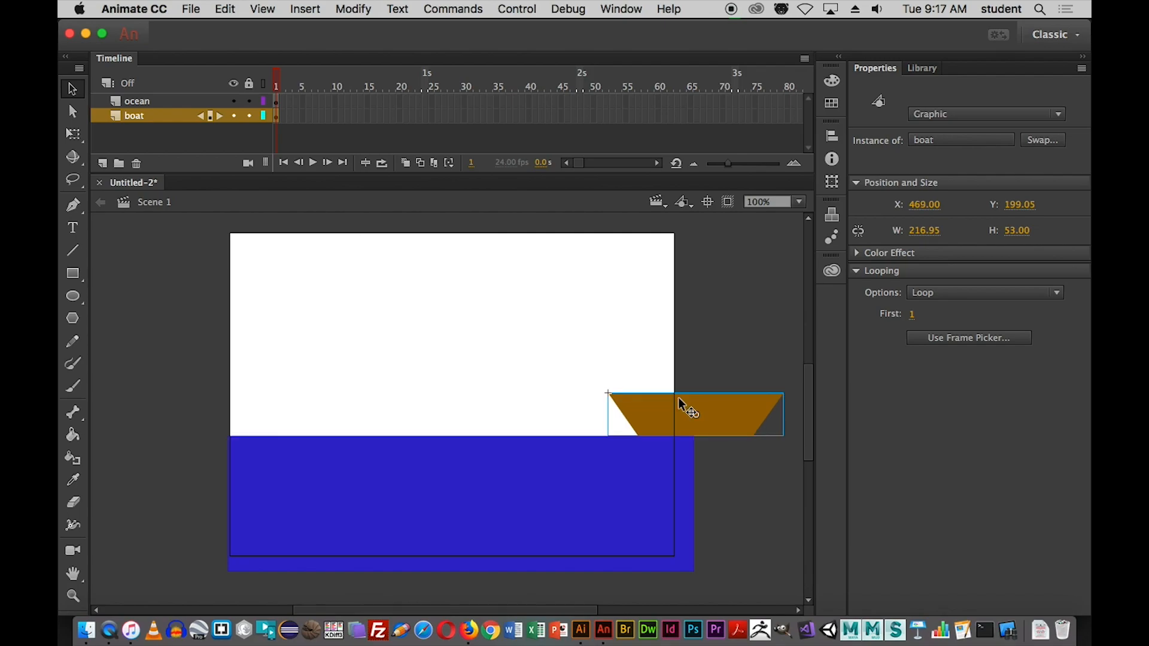
right_click(275, 117)
click(324, 132)
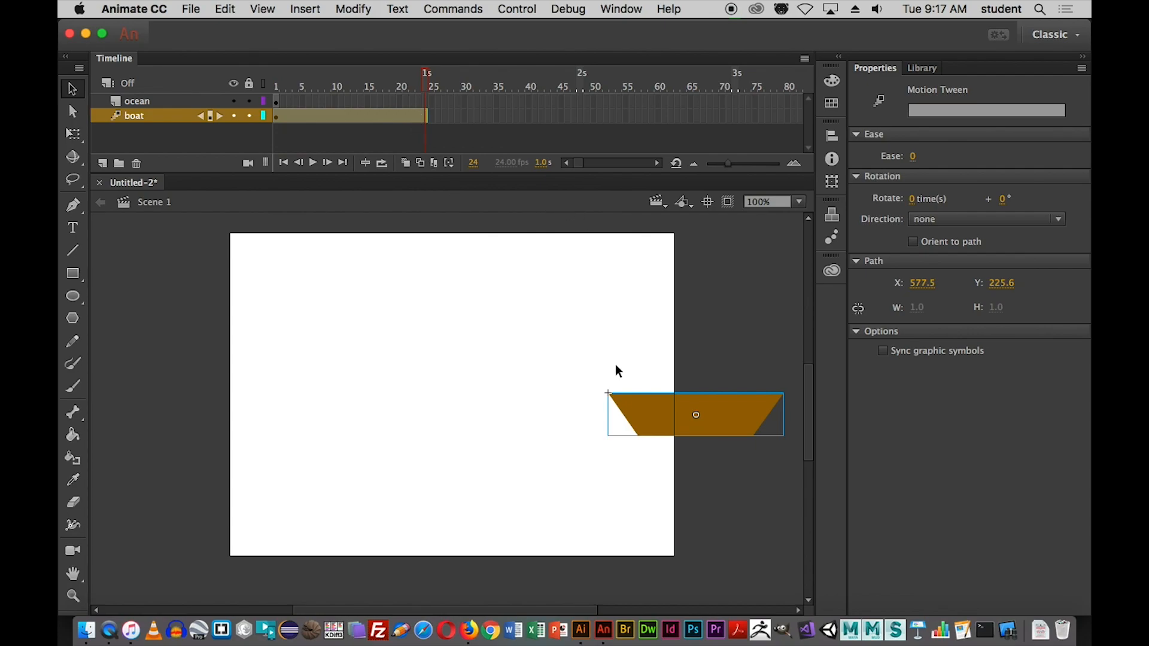
- Extend the ocean layer's frames to frame 24, matching the length of the boat's tween
click(425, 102)
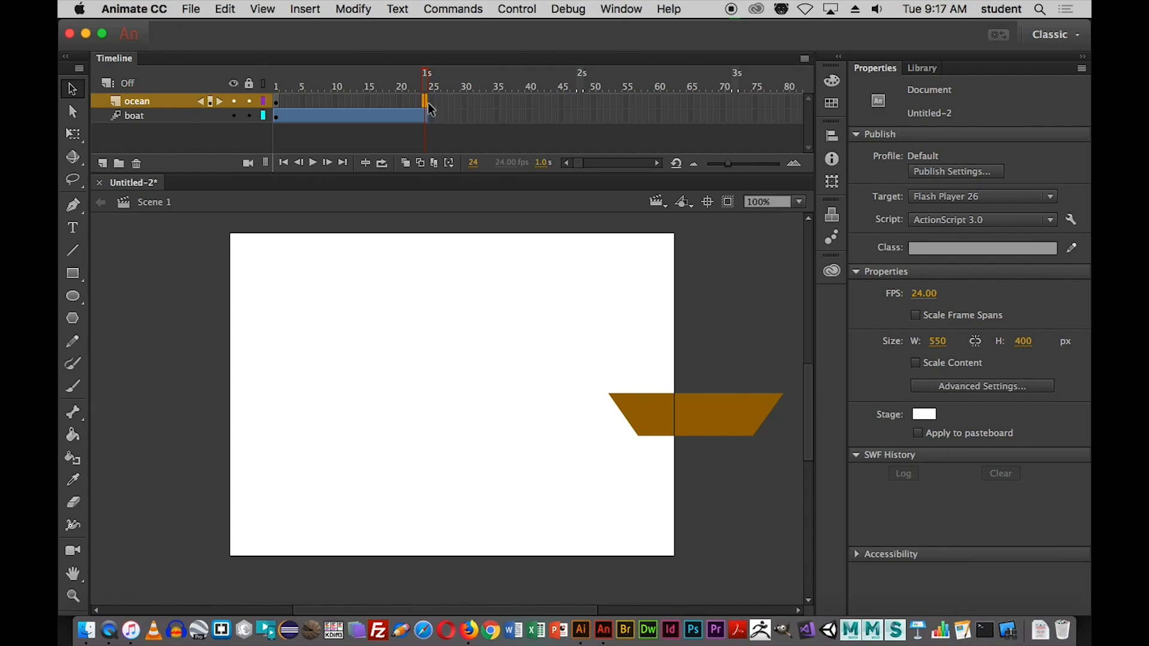
key(F5)
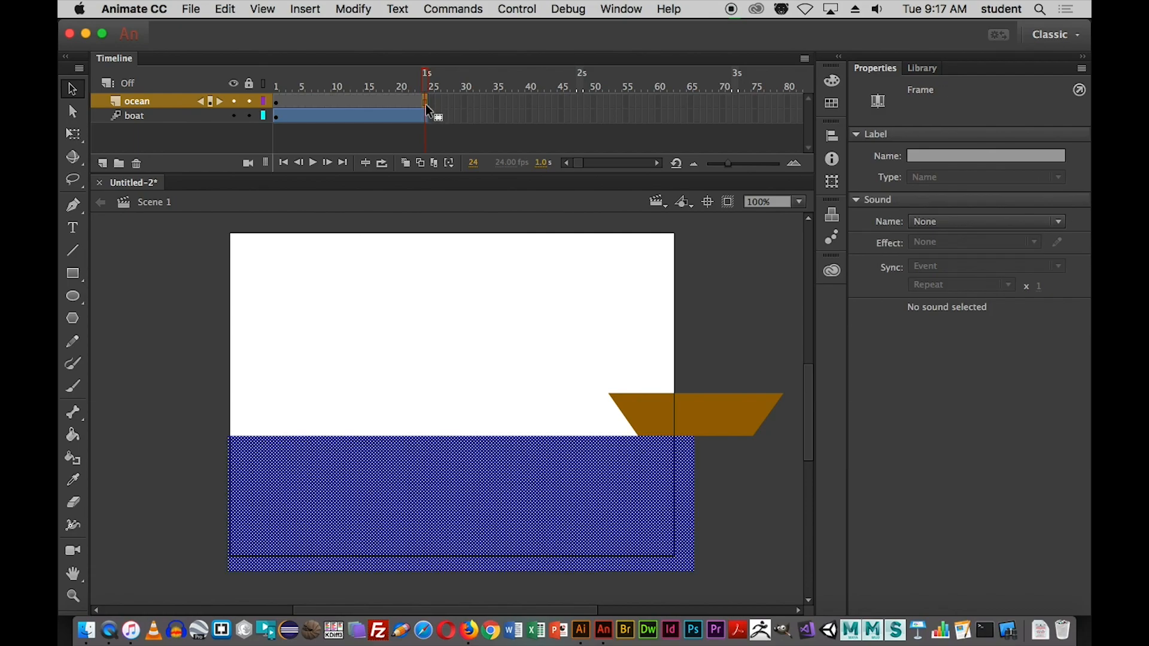
right_click(426, 101)
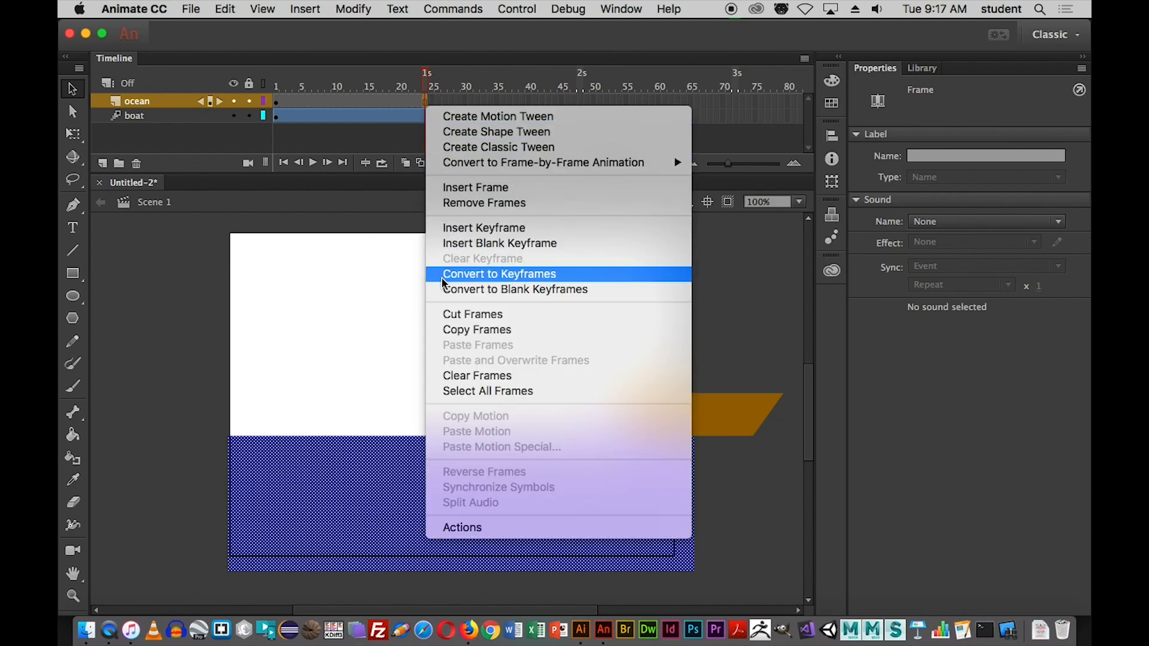
click(199, 278)
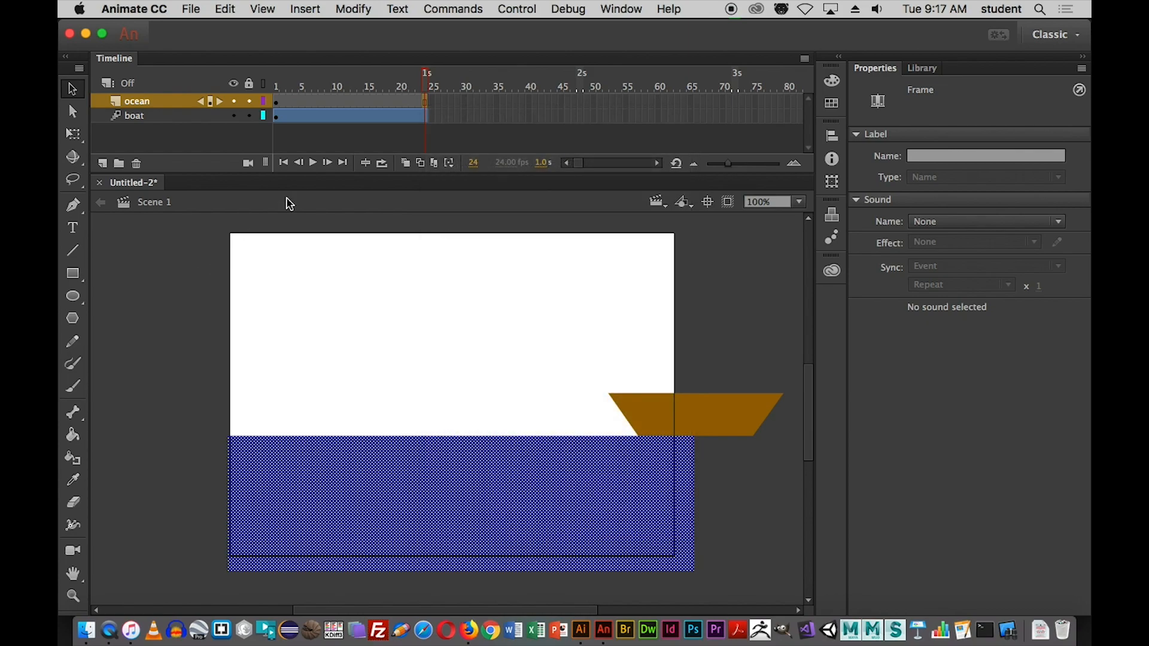
drag(424, 79, 295, 78)
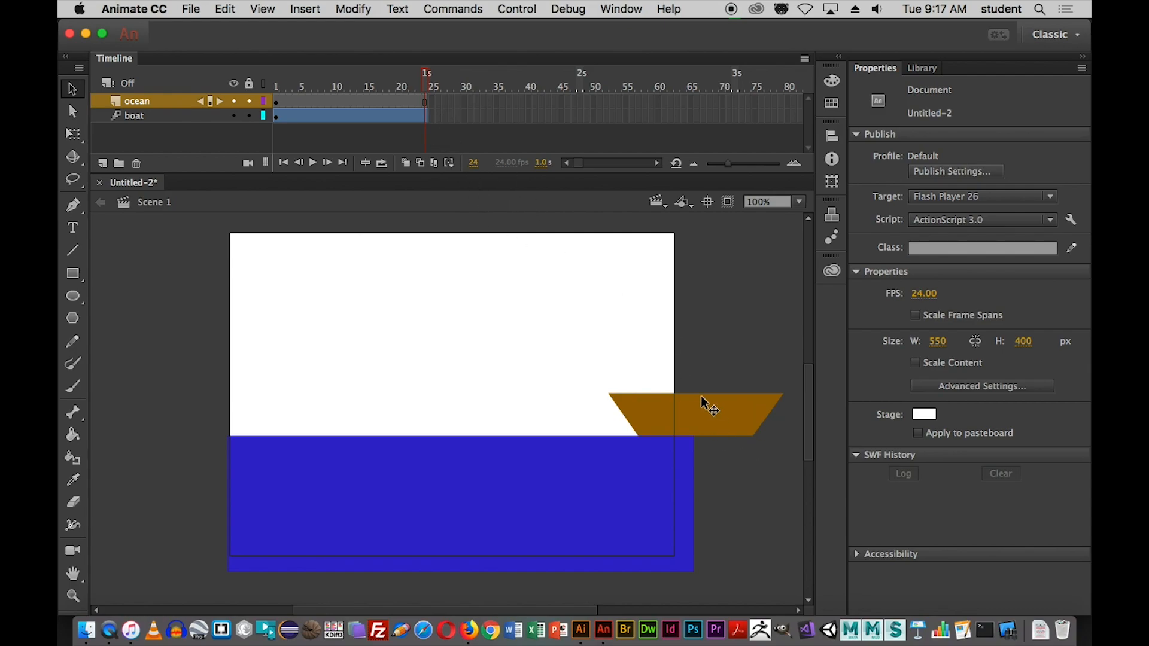
- At frame 24, move the boat horizontally across the stage until it sits partly past the stage's left edge
mouse_move(426, 83)
mouse_down()
mouse_move(381, 81)
mouse_move(425, 84)
mouse_up()
drag(727, 411, 229, 417)
drag(426, 86, 267, 97)
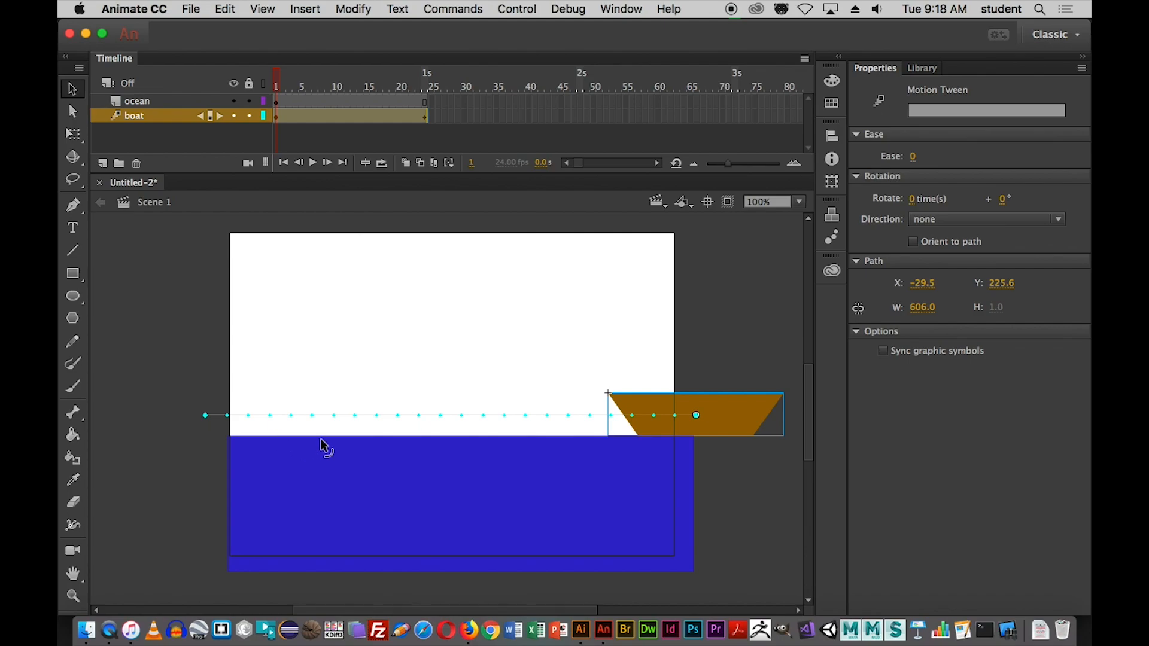
- Bend the ocean's upper edge into a row of pointed wave crests and play back the boat animation
drag(343, 438, 342, 446)
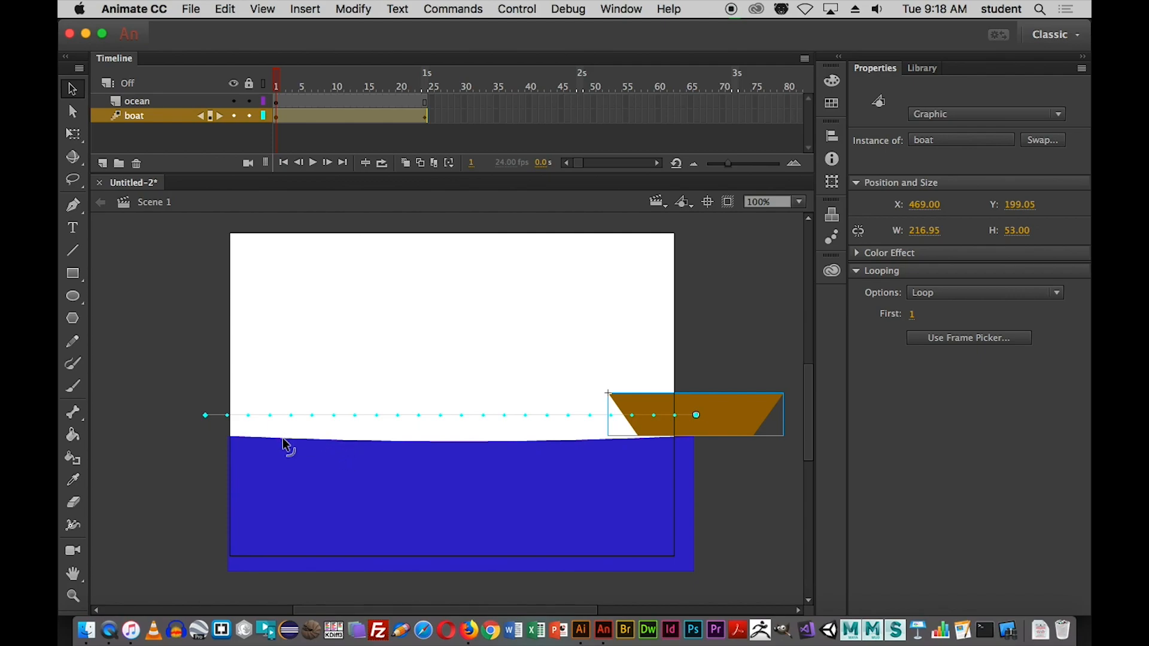
drag(283, 441, 379, 425)
drag(463, 432, 532, 428)
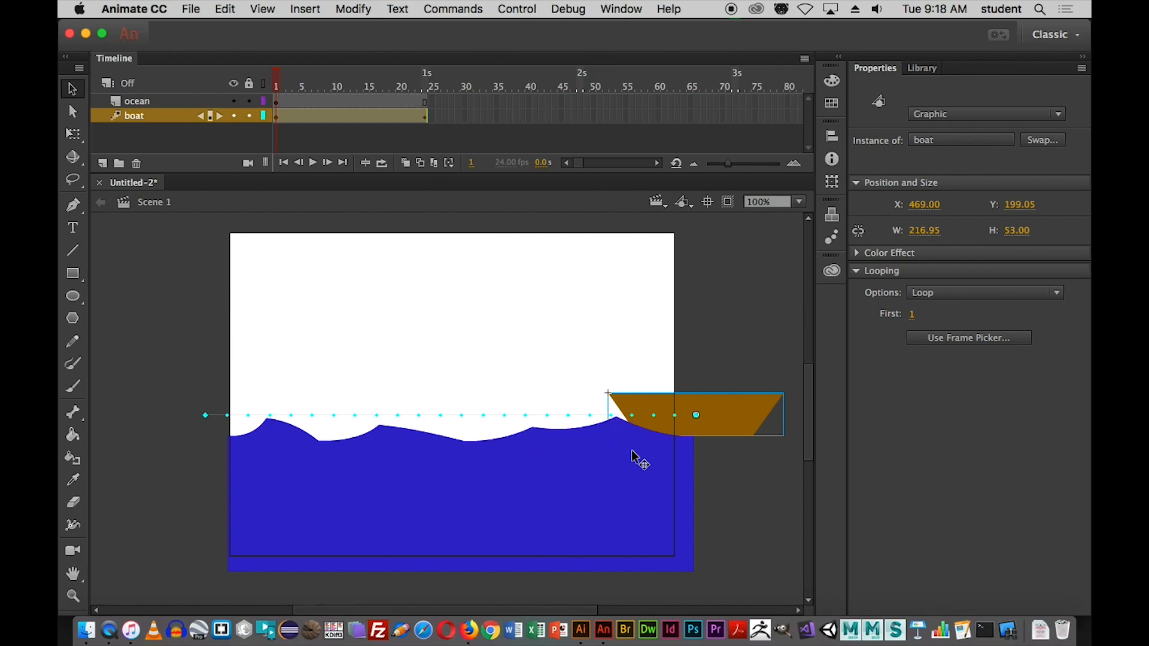
key(Return)
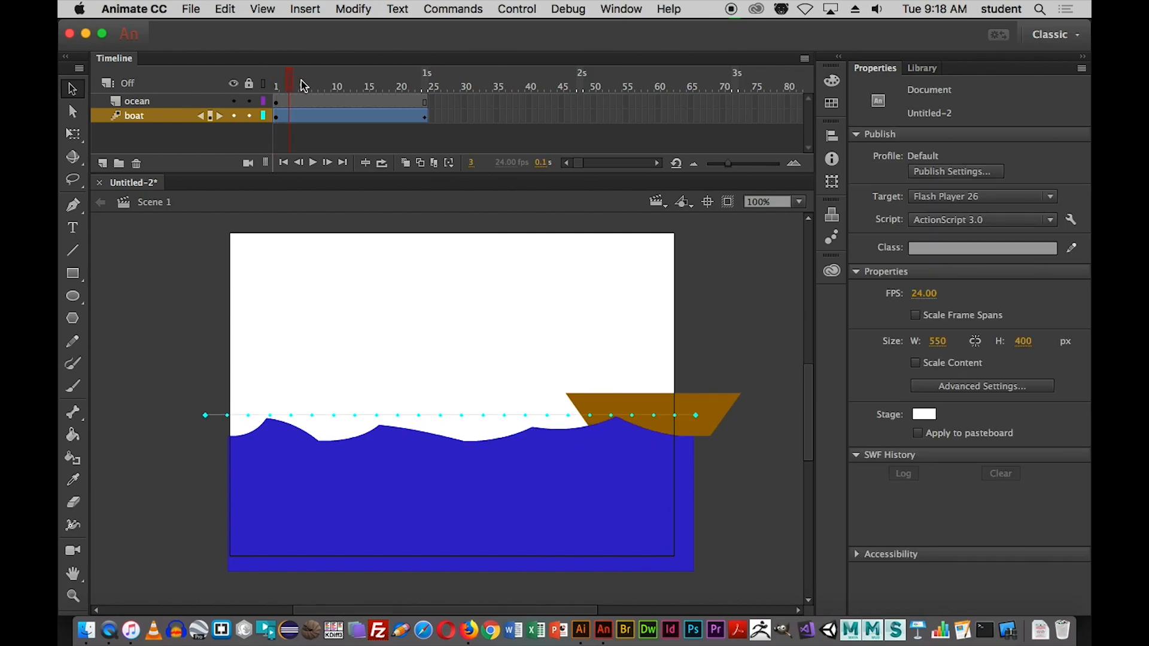
drag(529, 94, 150, 81)
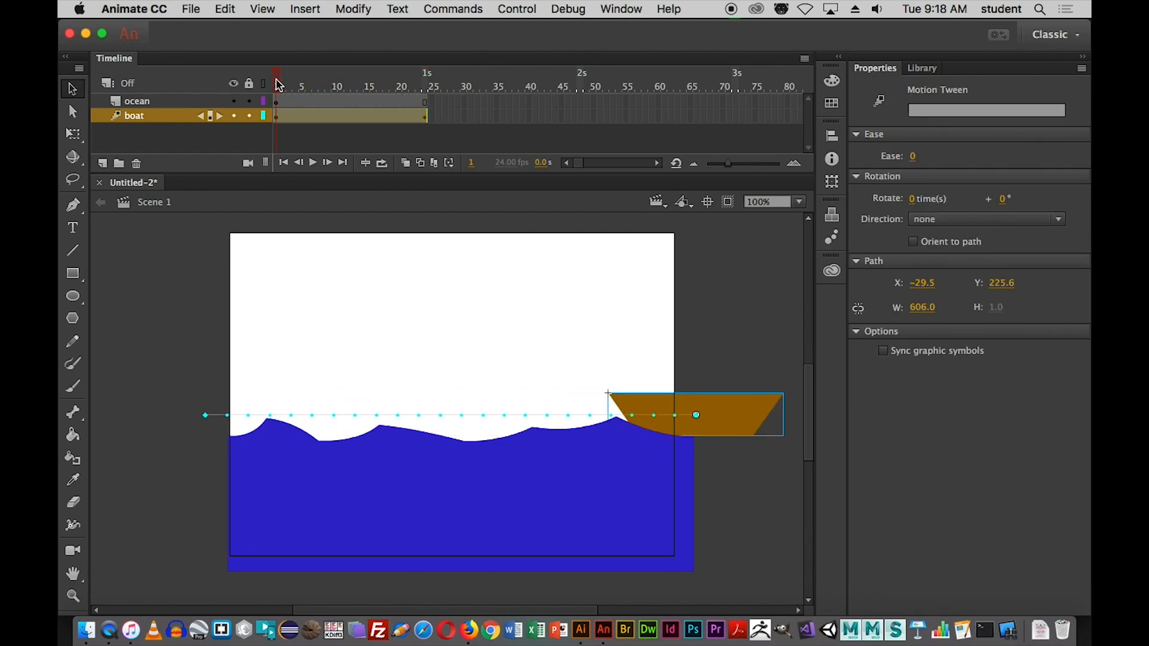
key(Return)
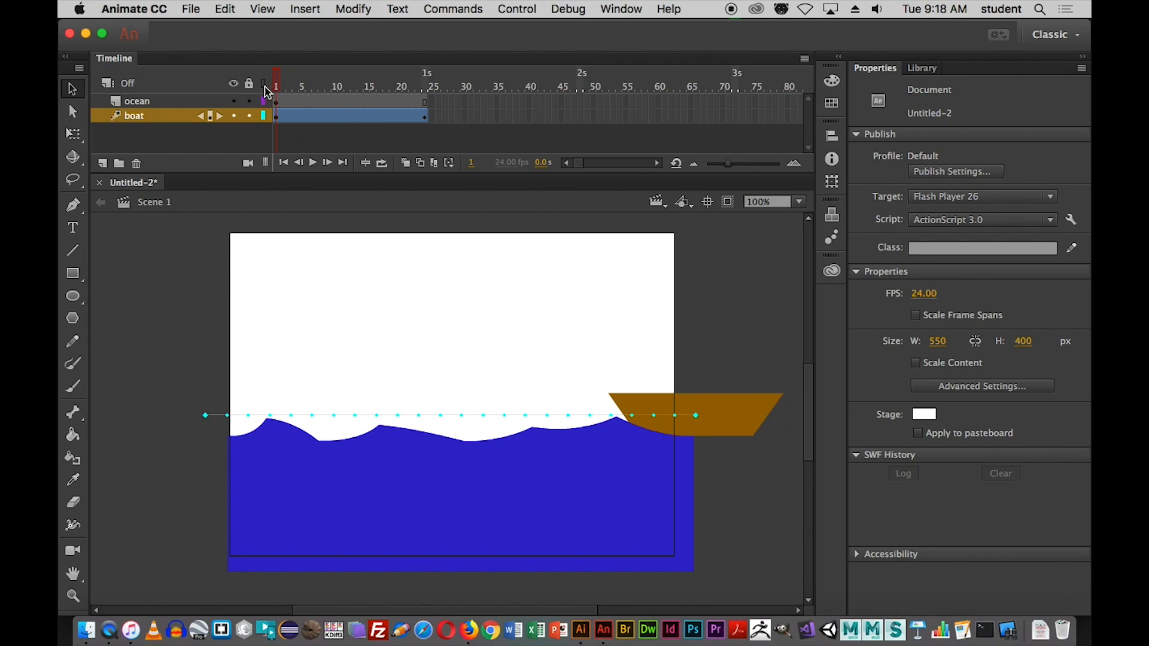
key(Return)
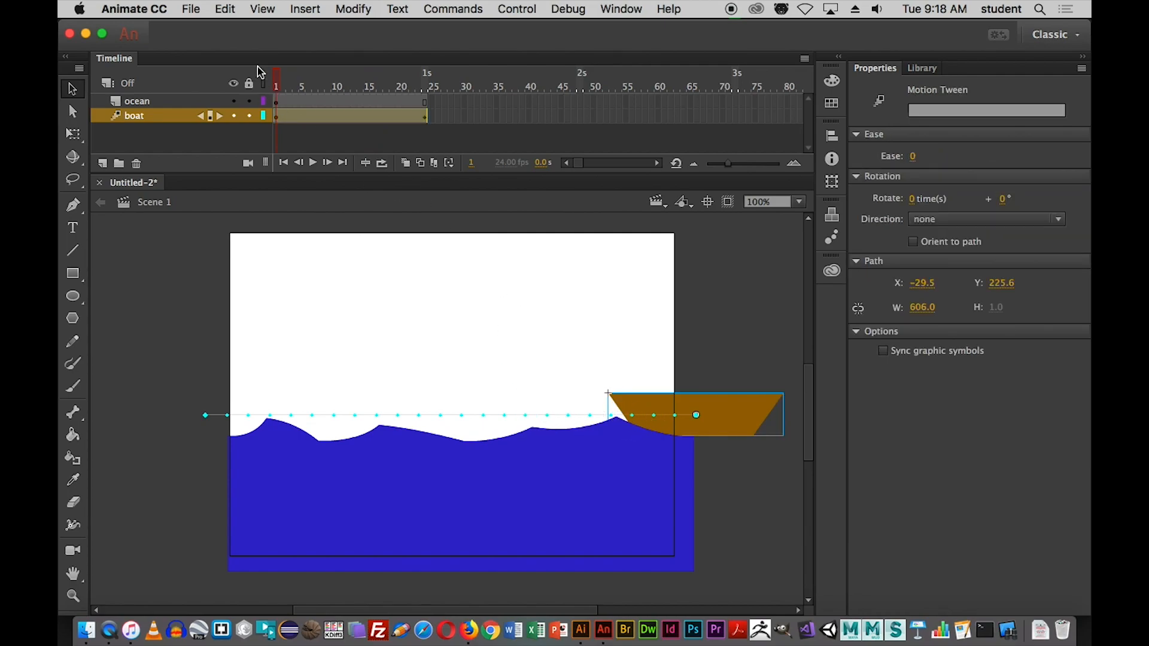
- Make the boat bob by setting its height to about Y 181 at frame 6, Y 205 at frame 12 and Y 183 at frame 19
click(308, 86)
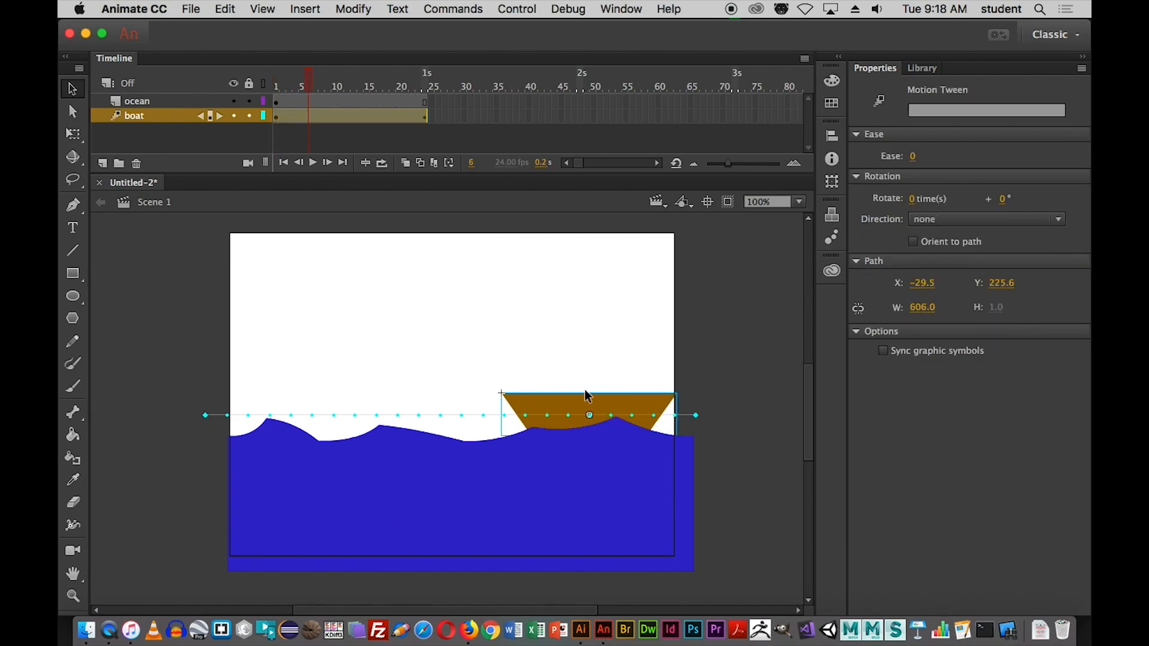
drag(589, 398, 587, 384)
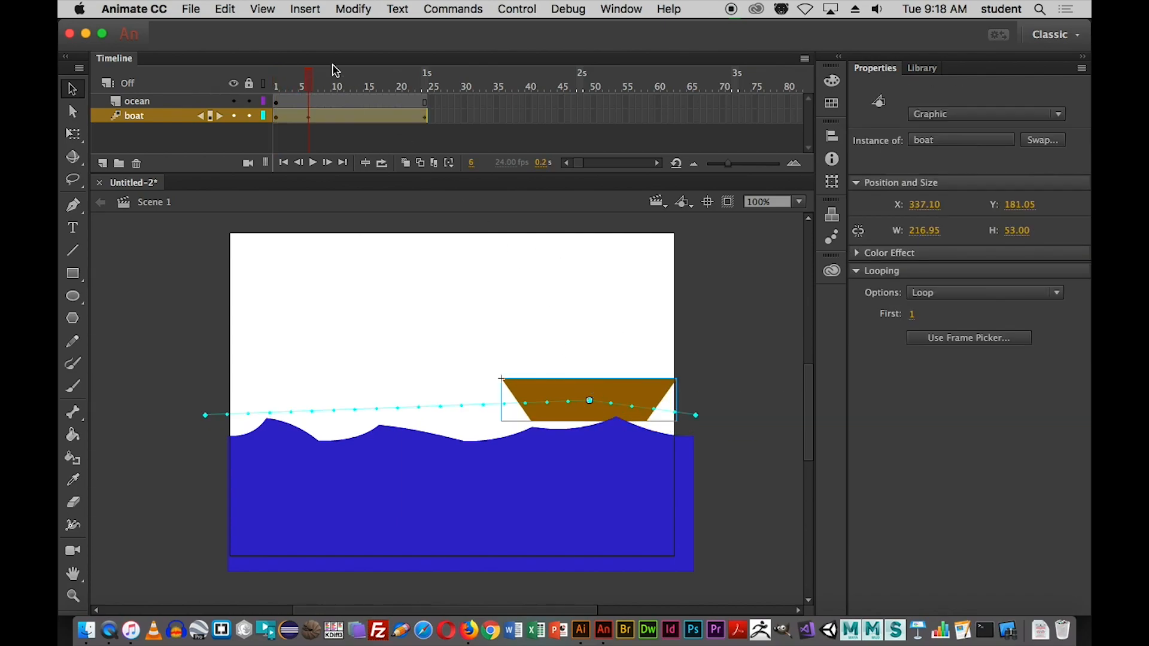
drag(311, 84, 349, 88)
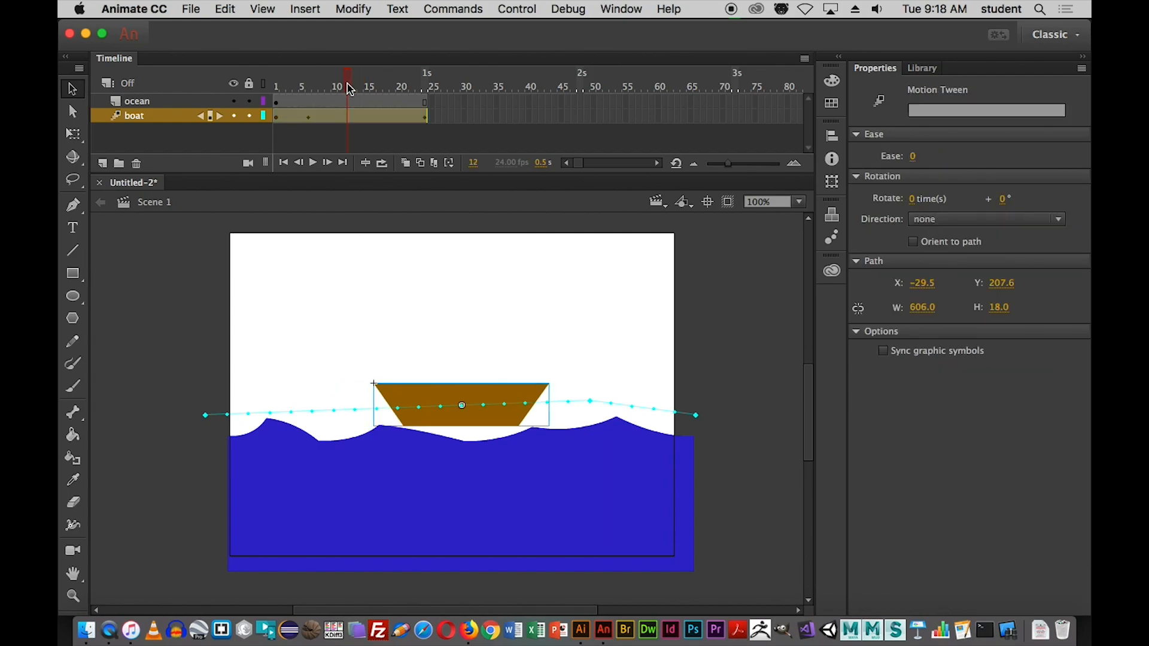
drag(465, 404, 469, 418)
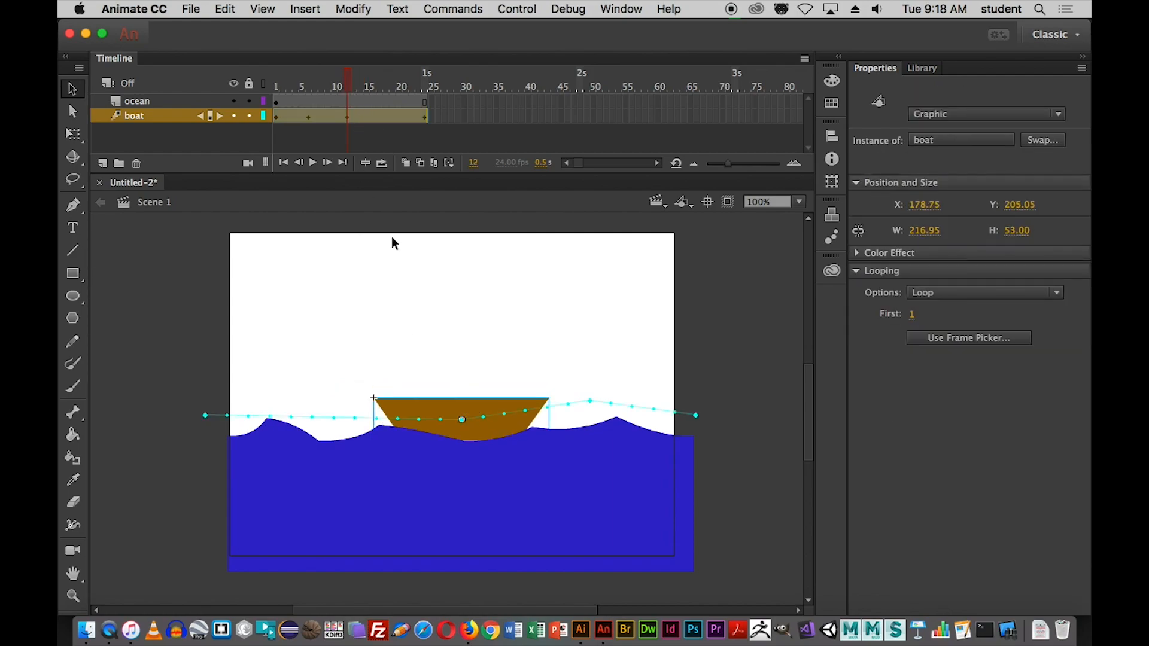
drag(350, 83, 392, 85)
drag(334, 410, 336, 395)
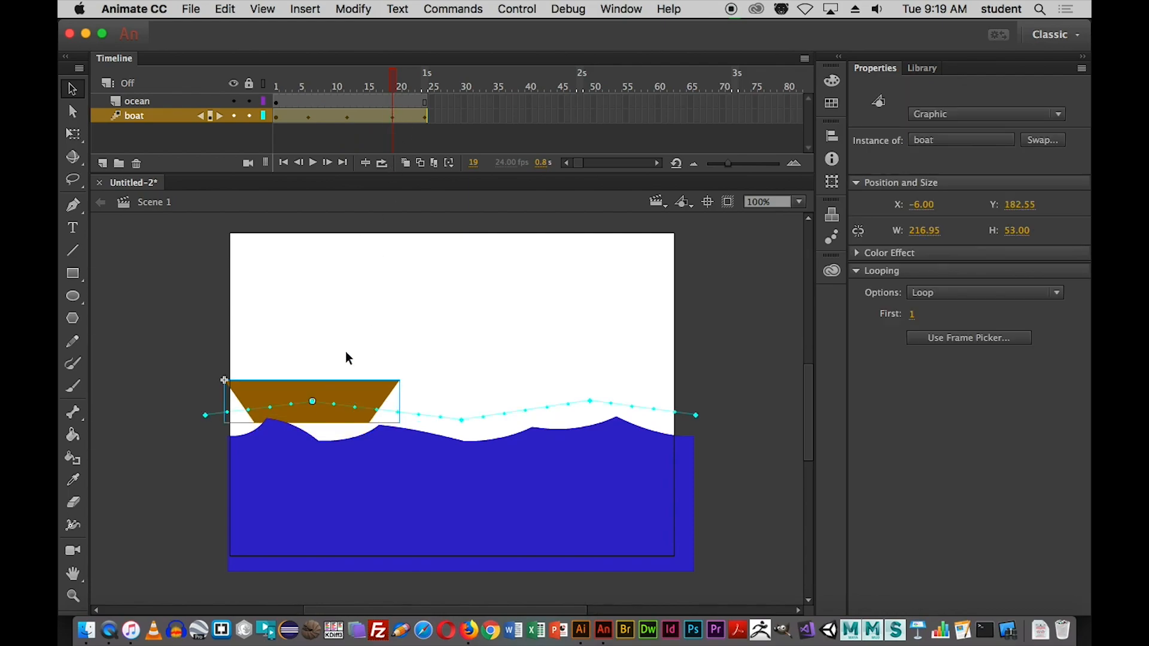
drag(392, 87, 206, 86)
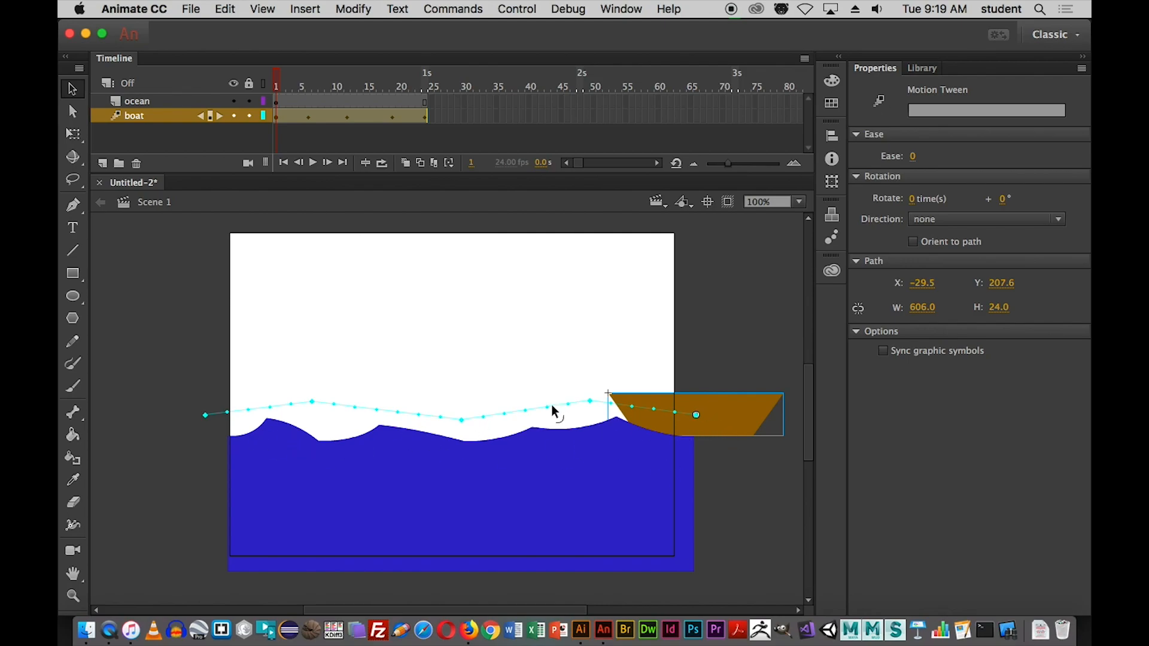
- Curve the three motion path segments after frame 6 downward between their keyframes, and scrub through the boat's motion
drag(534, 410, 544, 436)
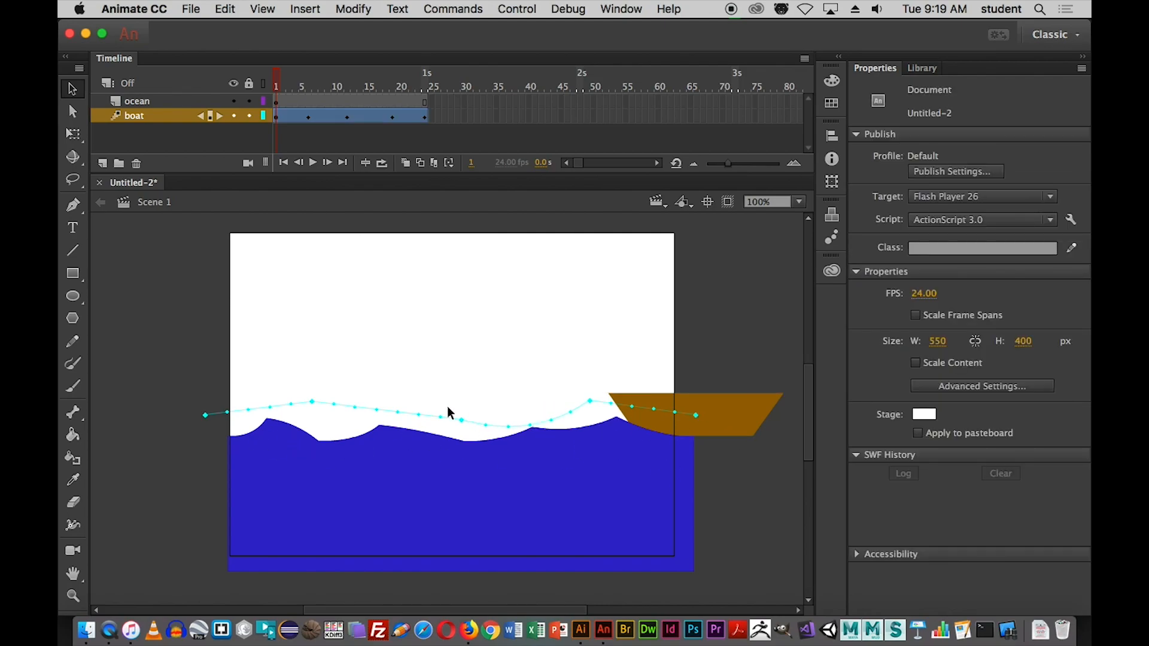
drag(400, 412, 393, 397)
drag(253, 404, 254, 383)
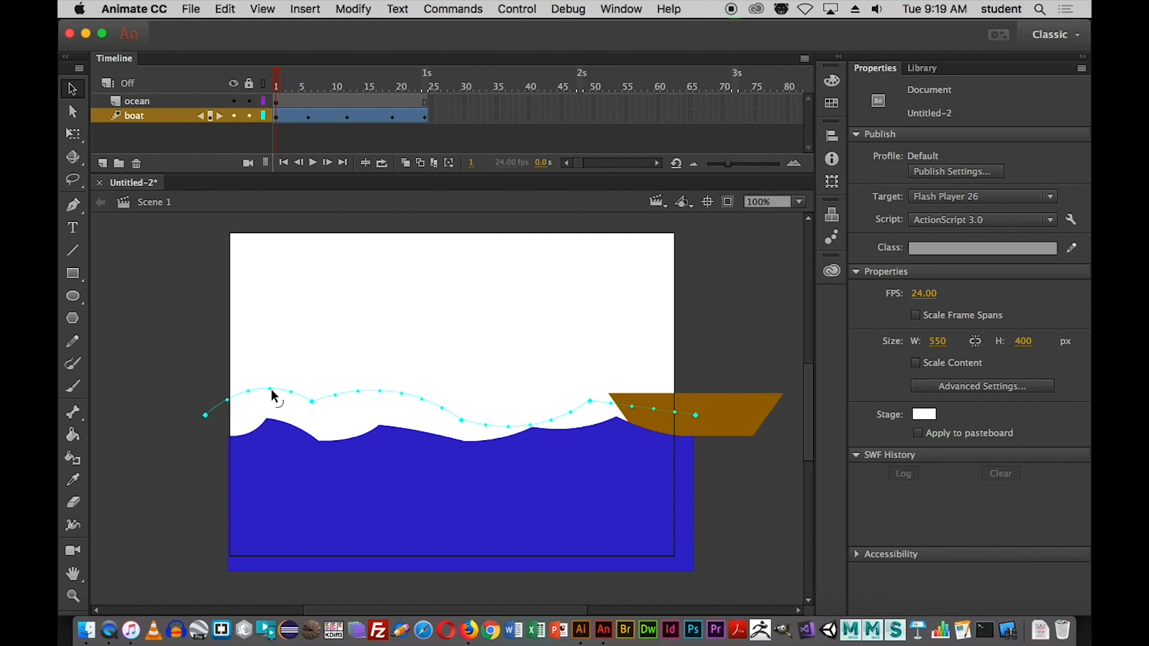
drag(390, 394, 393, 429)
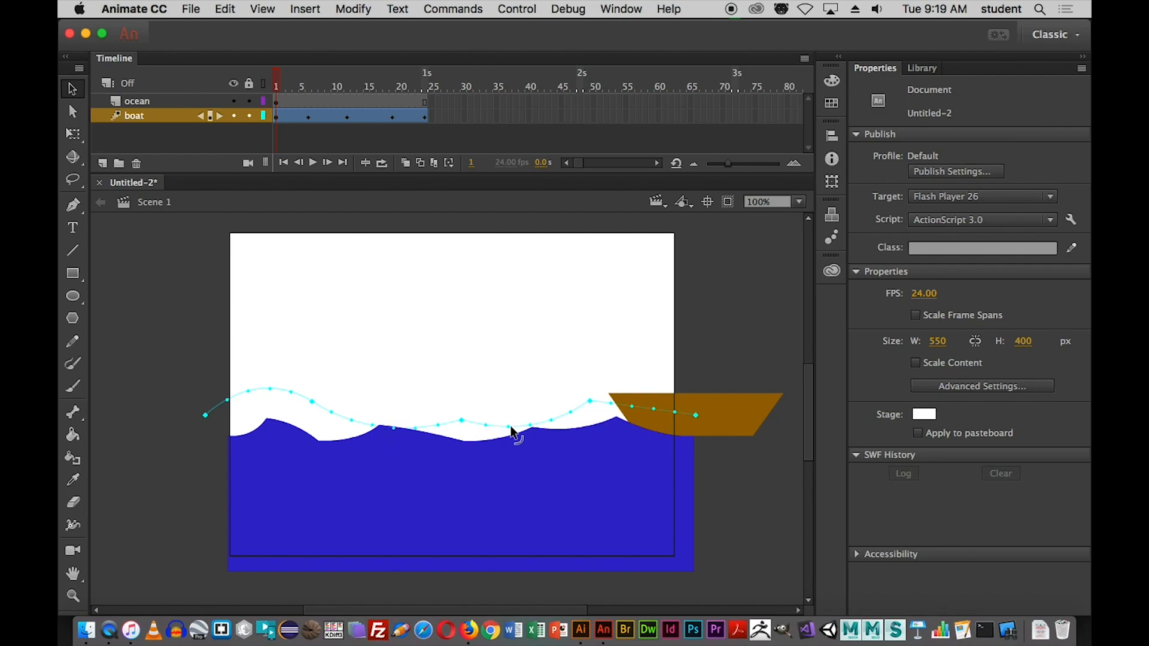
drag(265, 393, 271, 428)
drag(280, 85, 222, 101)
click(726, 413)
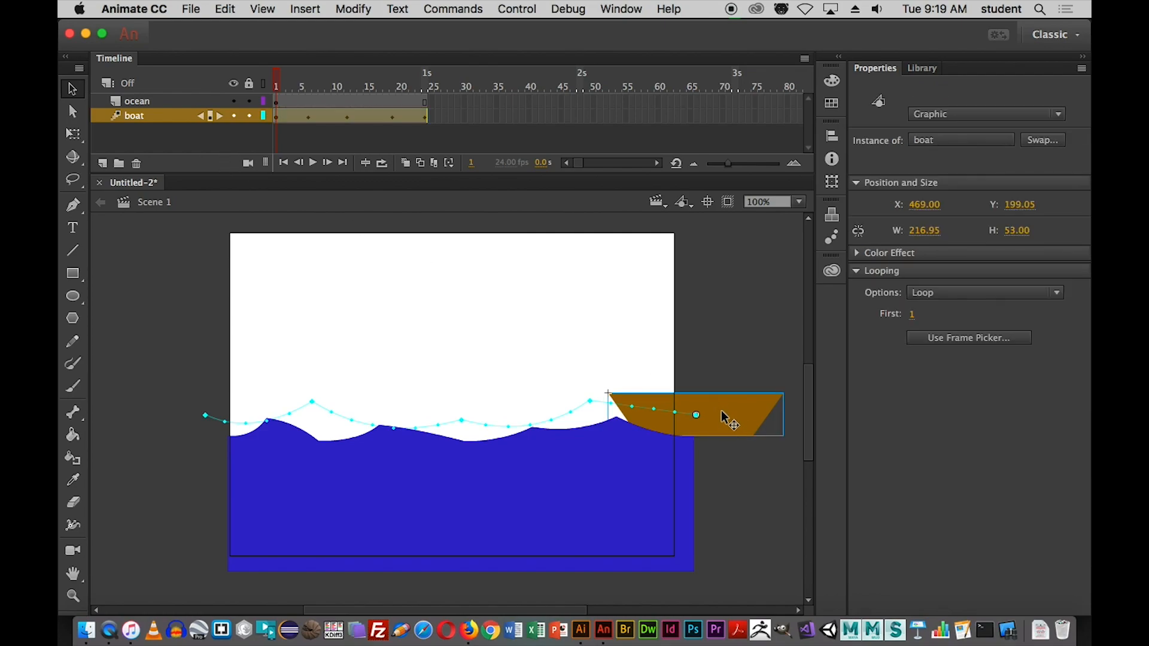
drag(278, 84, 426, 90)
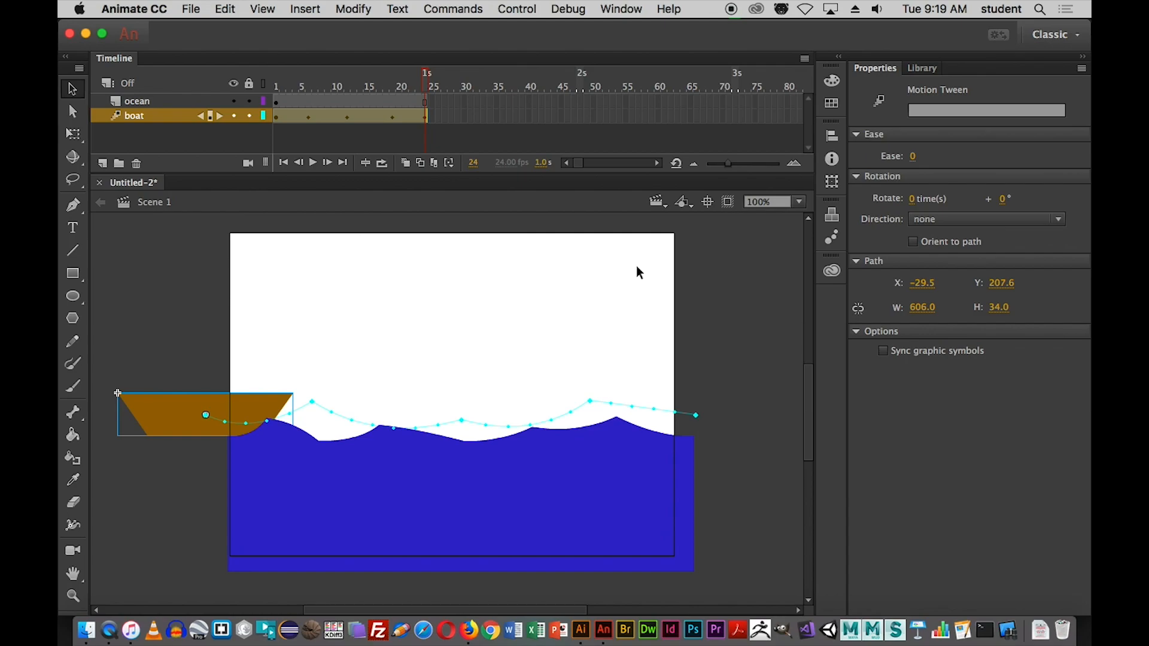
- Add a new layer above the boat layer and move the ocean layer below both of them
click(922, 69)
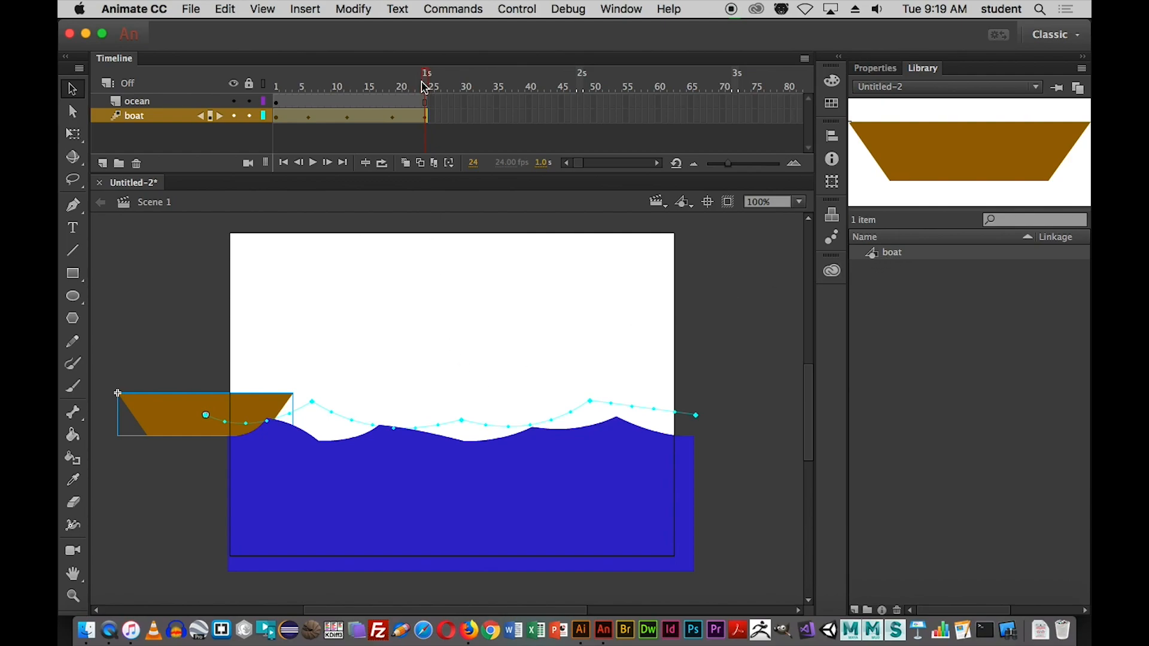
click(103, 164)
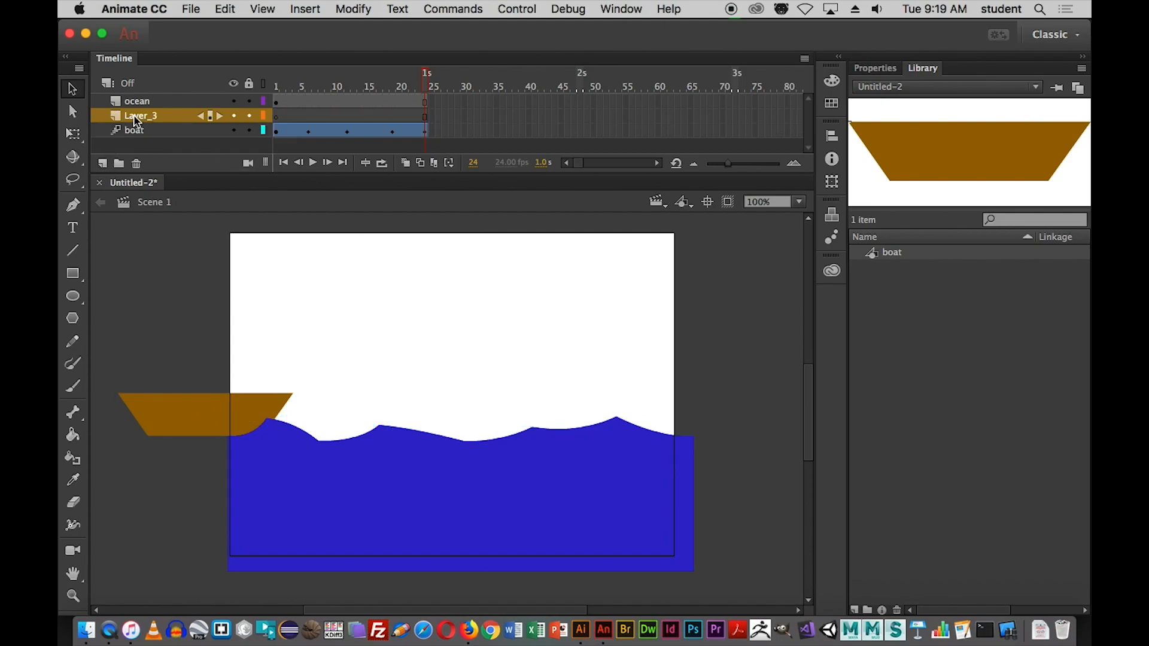
click(141, 103)
drag(137, 104, 142, 136)
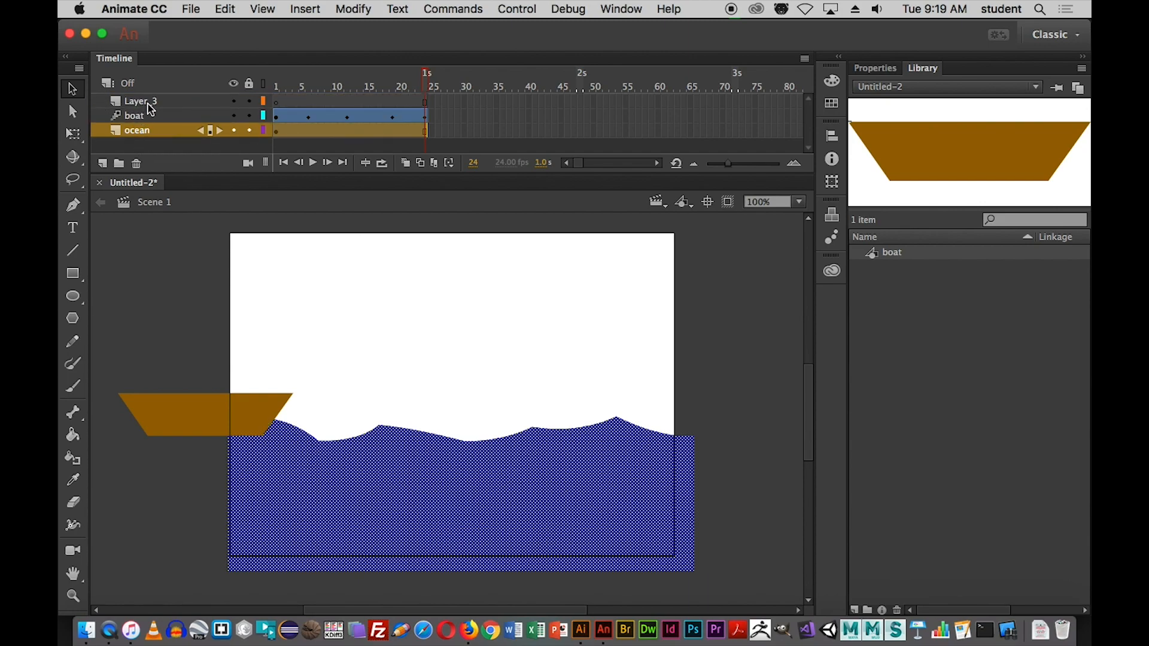
- Rename the new layer, Layer_3, as boat 2
double_click(146, 102)
text(boat 2)
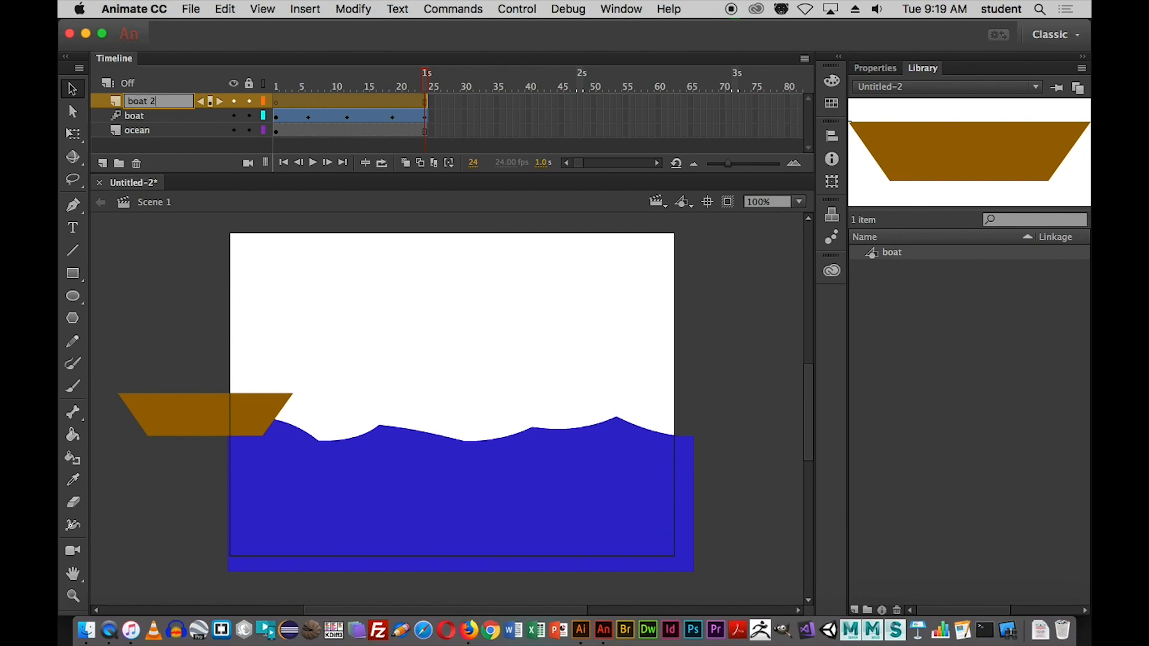
key(Return)
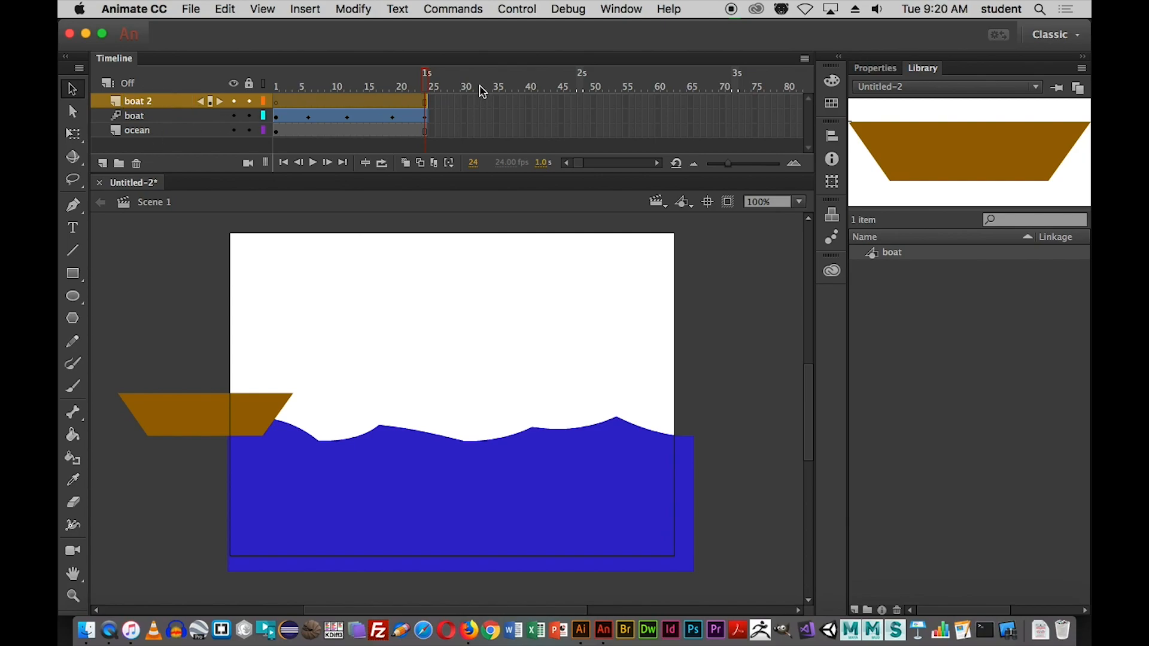
- Place a second instance of the boat symbol on the boat 2 layer, partly off the stage's left edge at about X -84.5, Y 221.65
drag(875, 259, 563, 407)
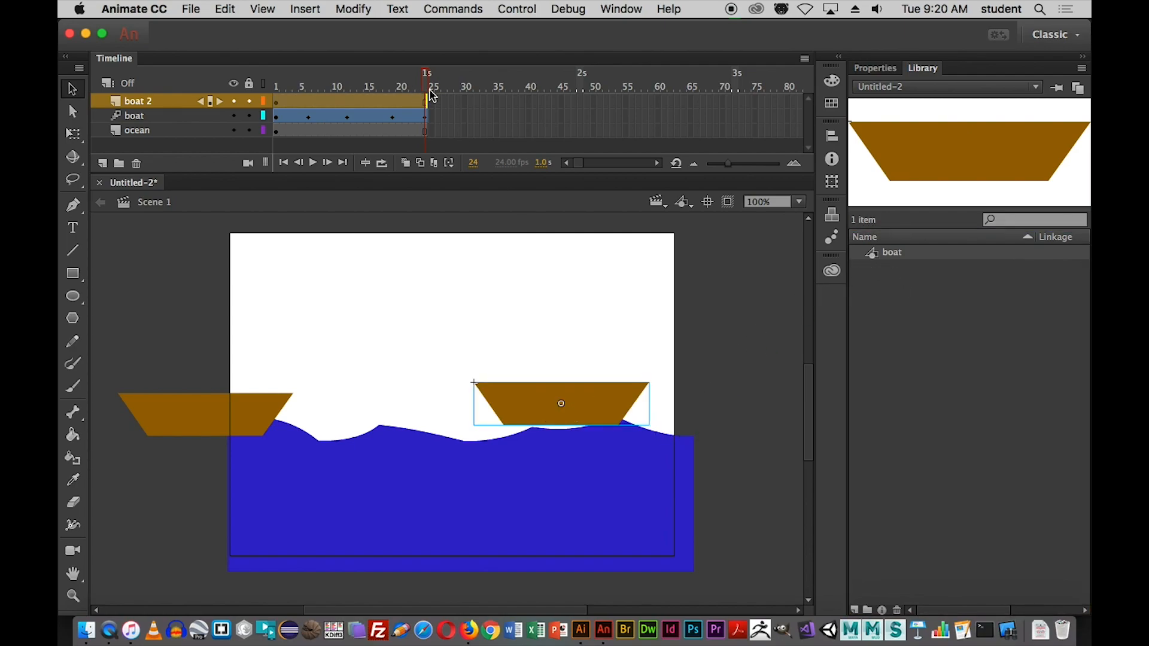
drag(431, 99, 283, 99)
drag(555, 401, 242, 430)
click(277, 84)
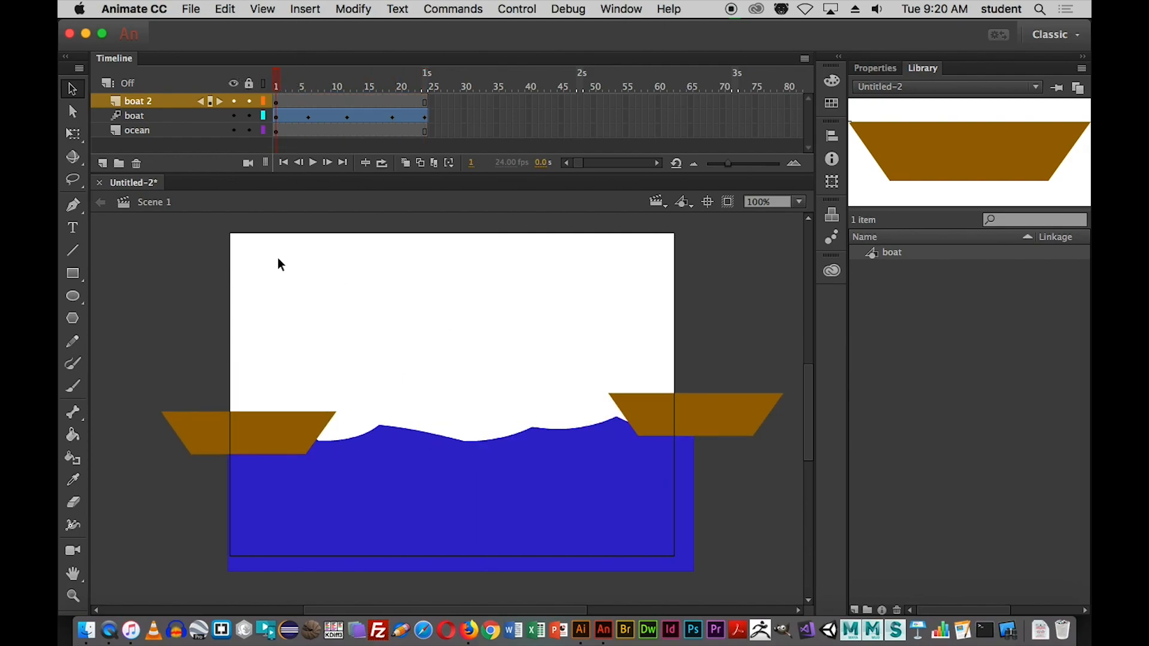
- Apply an Advanced color effect to the second boat at frame 1, with Red set to 62%
click(263, 430)
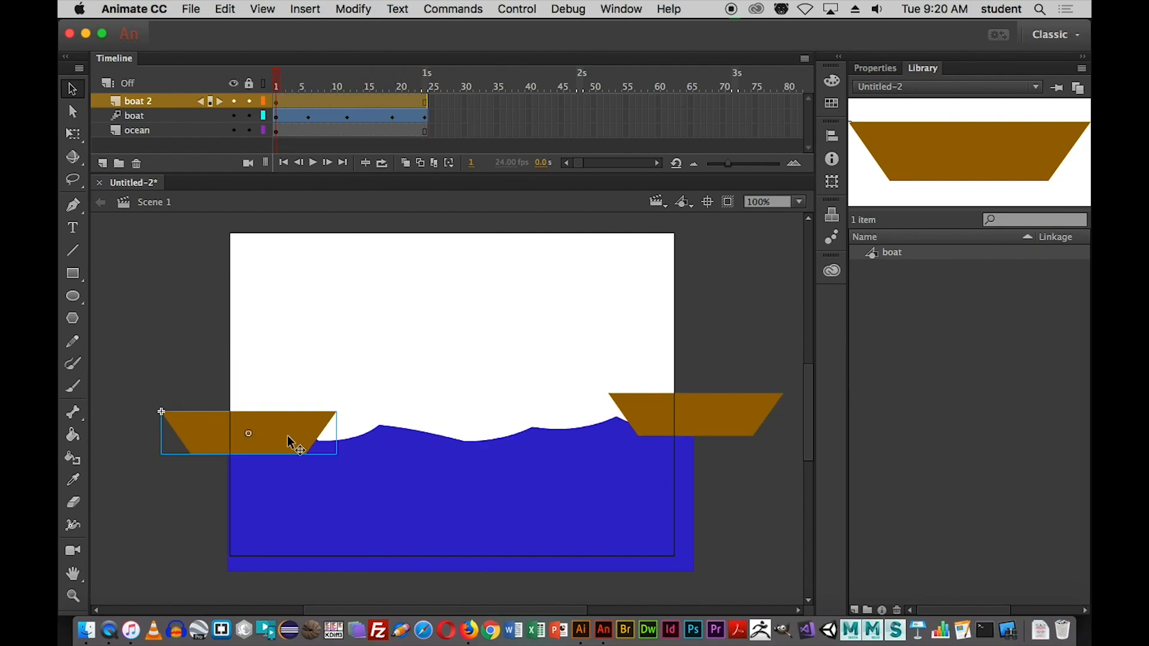
click(884, 69)
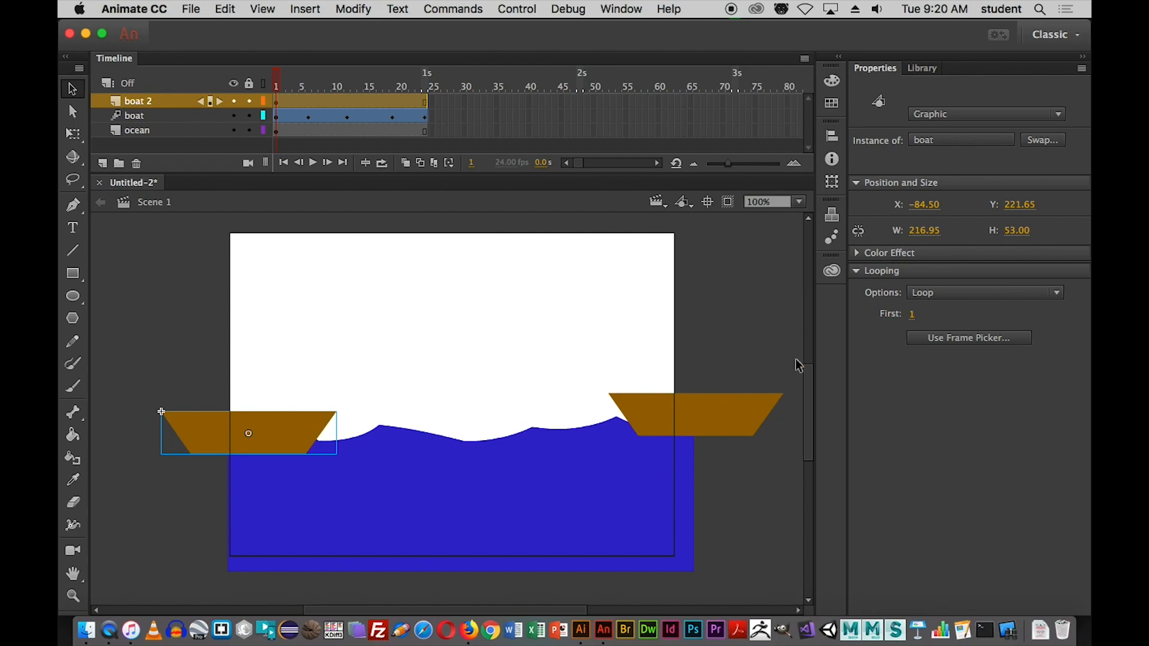
click(858, 253)
click(971, 275)
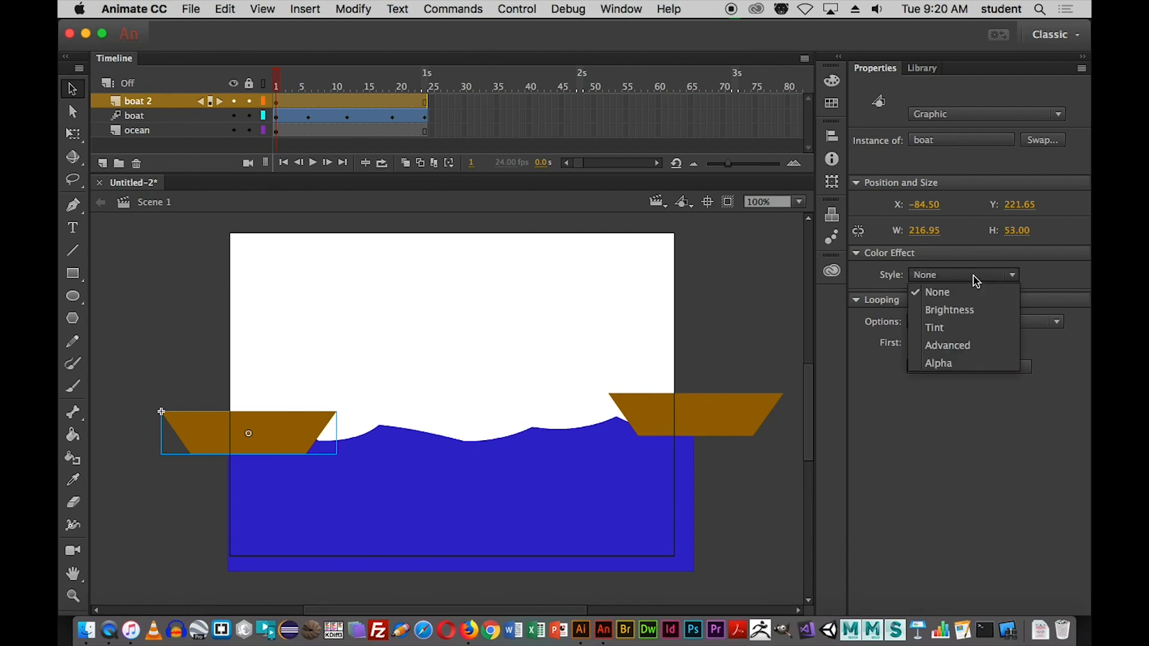
click(963, 346)
click(928, 301)
drag(931, 303, 887, 325)
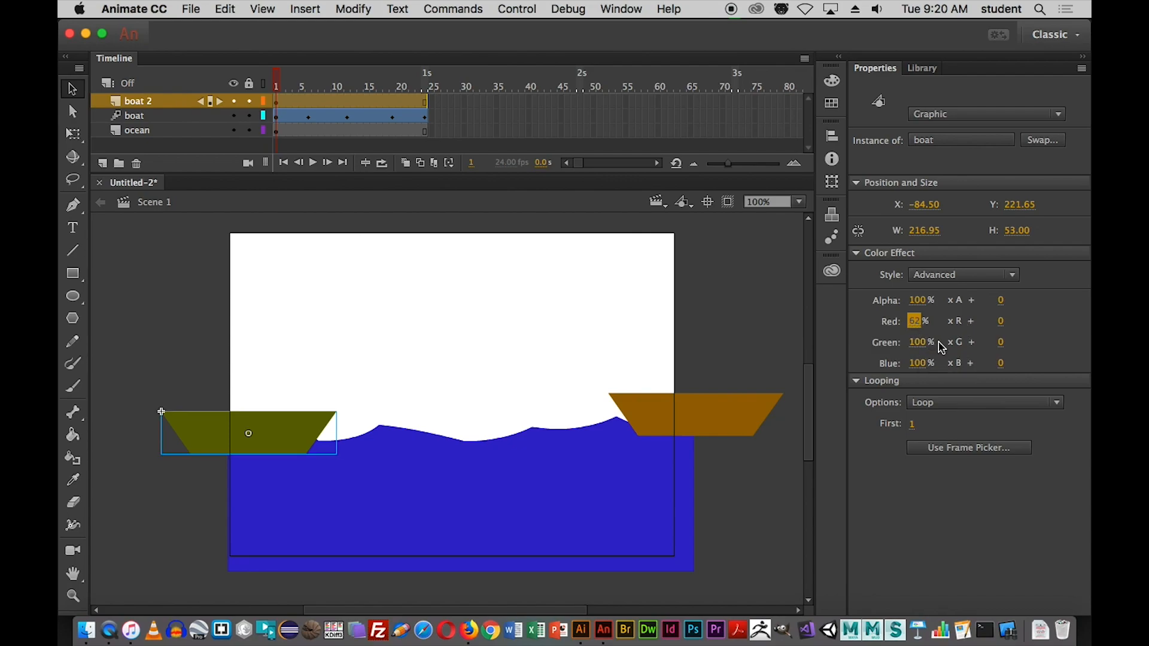
mouse_move(286, 84)
mouse_down()
mouse_move(412, 103)
mouse_move(276, 98)
mouse_up()
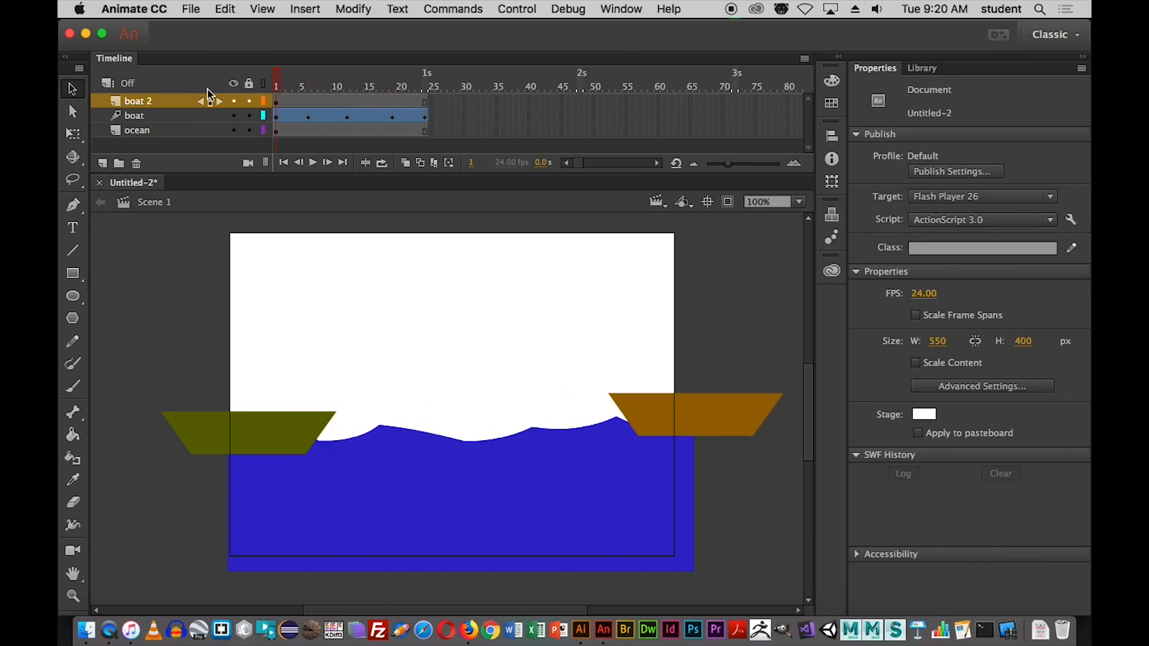
- Rename the boat 2 layer as green boat 2
click(140, 105)
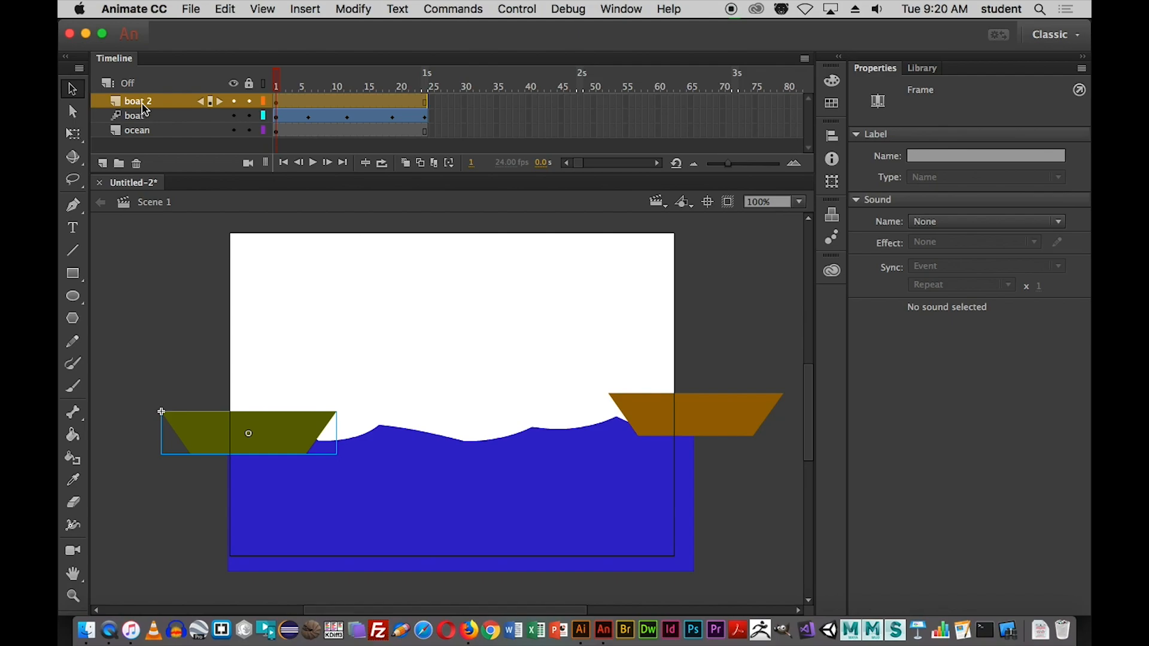
double_click(137, 103)
click(130, 102)
text(green)
key(Return)
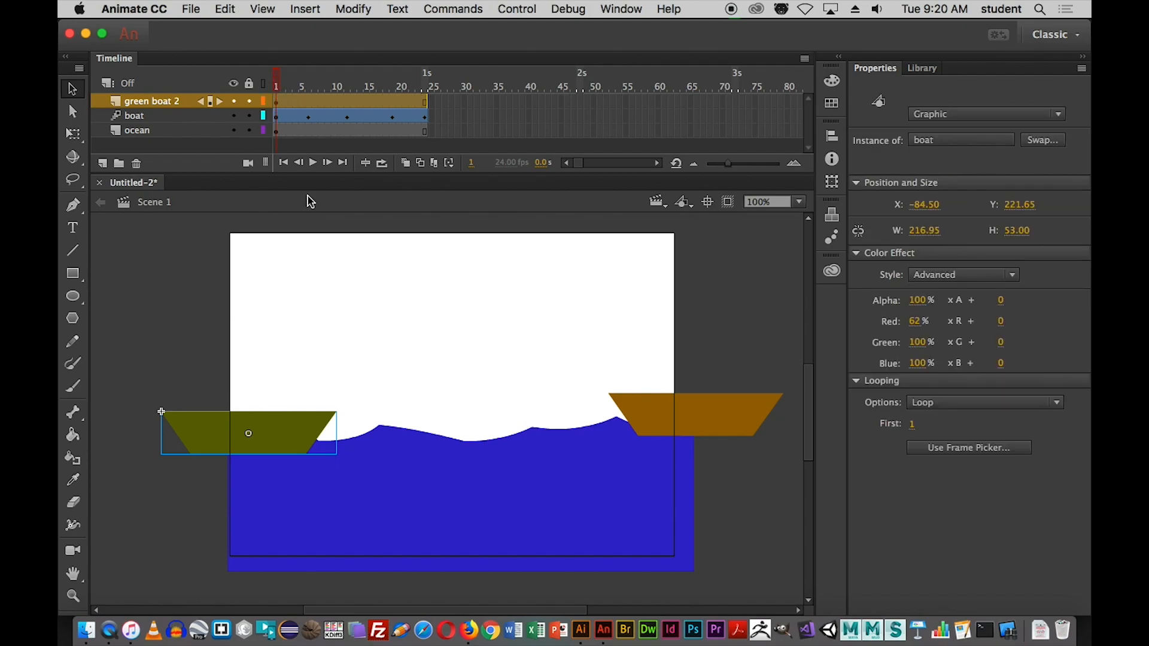
- Insert a keyframe at frame 24 on the green boat 2 layer
right_click(277, 108)
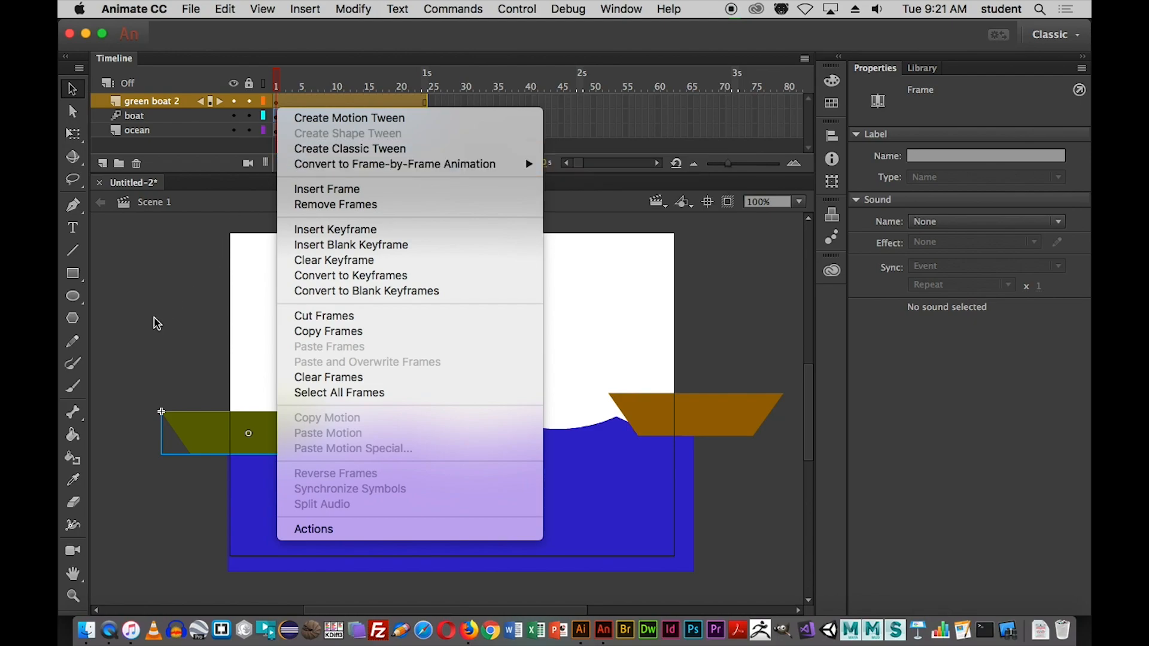
click(173, 283)
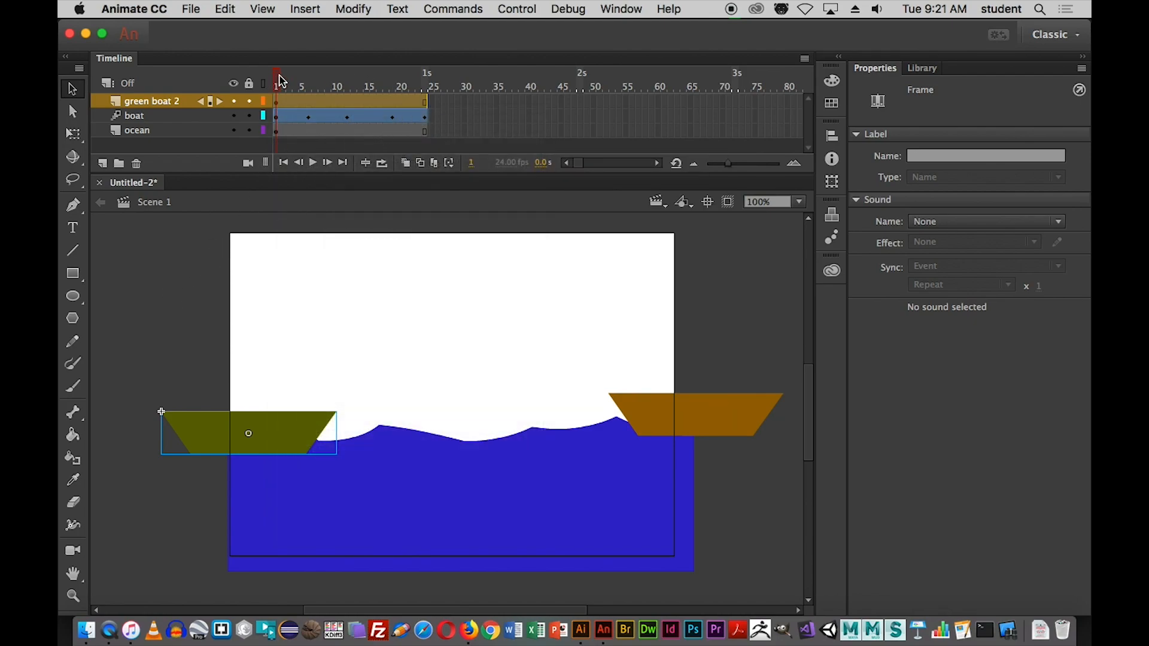
click(348, 85)
drag(348, 84, 426, 87)
click(426, 101)
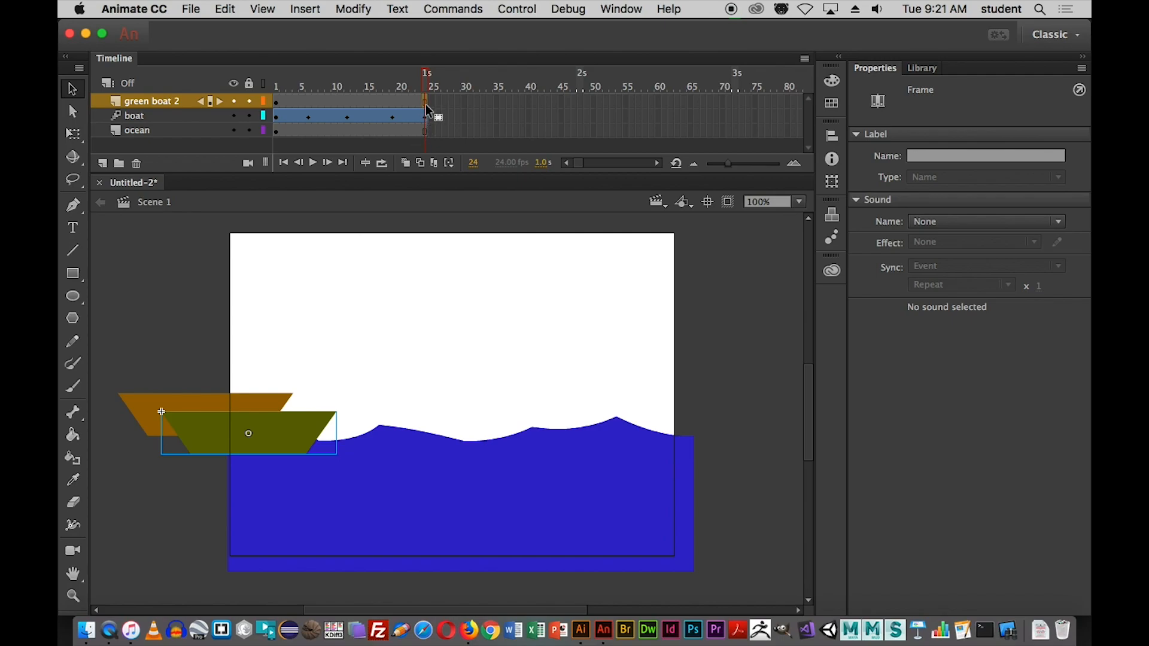
right_click(425, 104)
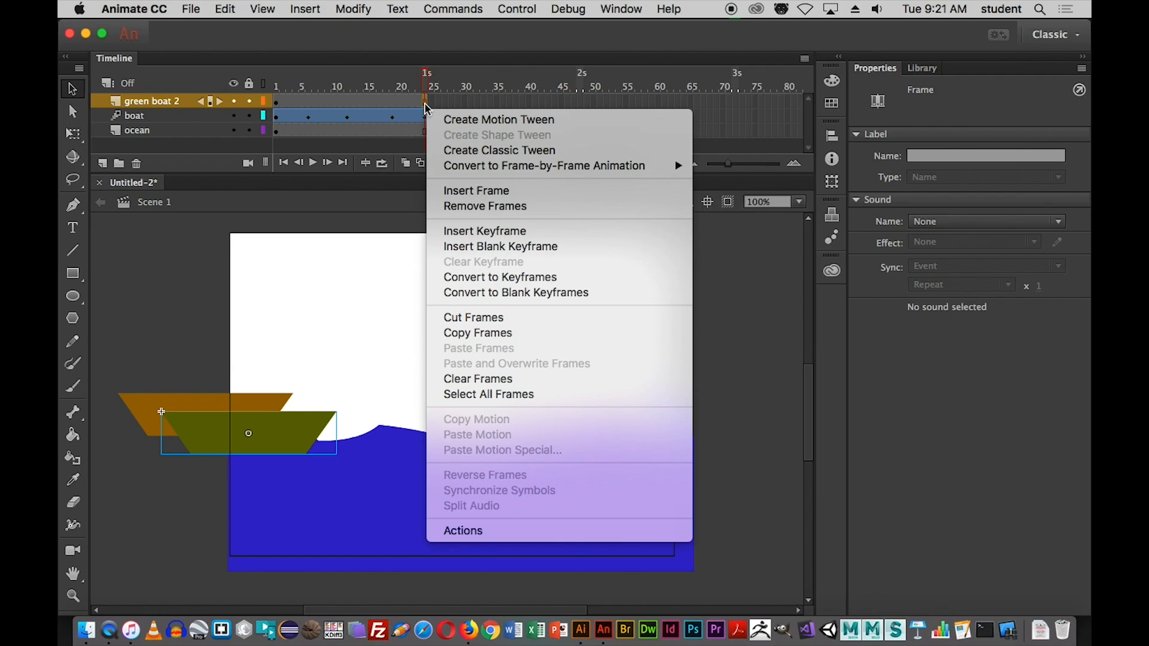
click(395, 214)
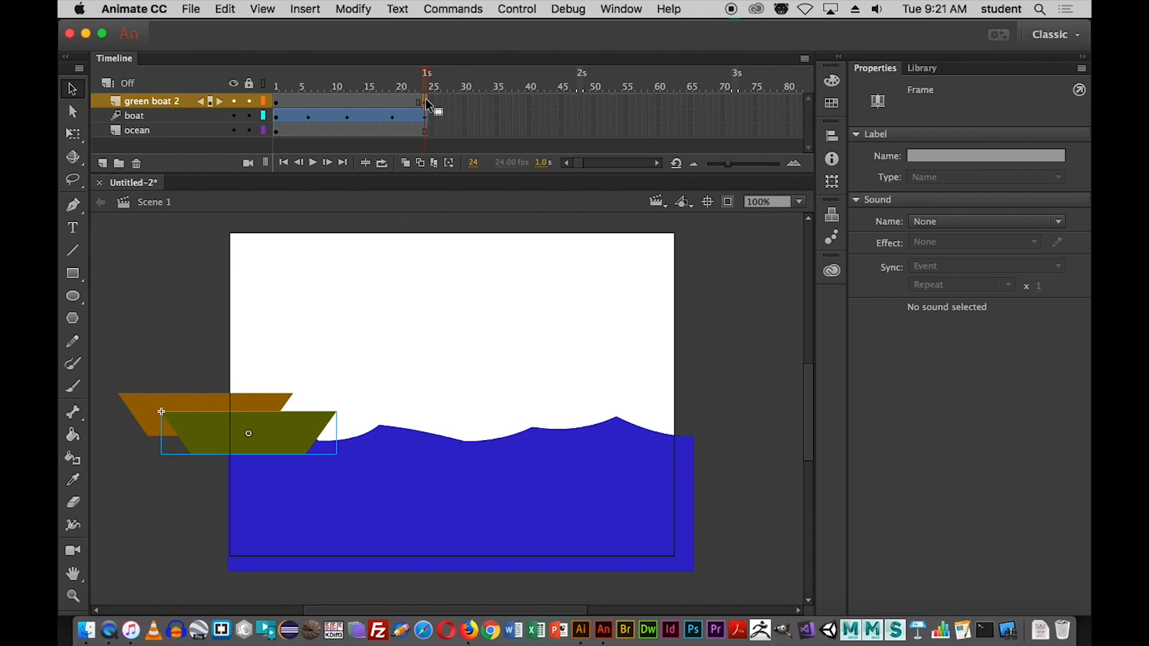
- Move the green boat at frame 24 across to the stage's right edge, at about X 435.85, Y 223.55
mouse_move(427, 88)
mouse_down()
mouse_move(392, 90)
mouse_move(430, 93)
mouse_up()
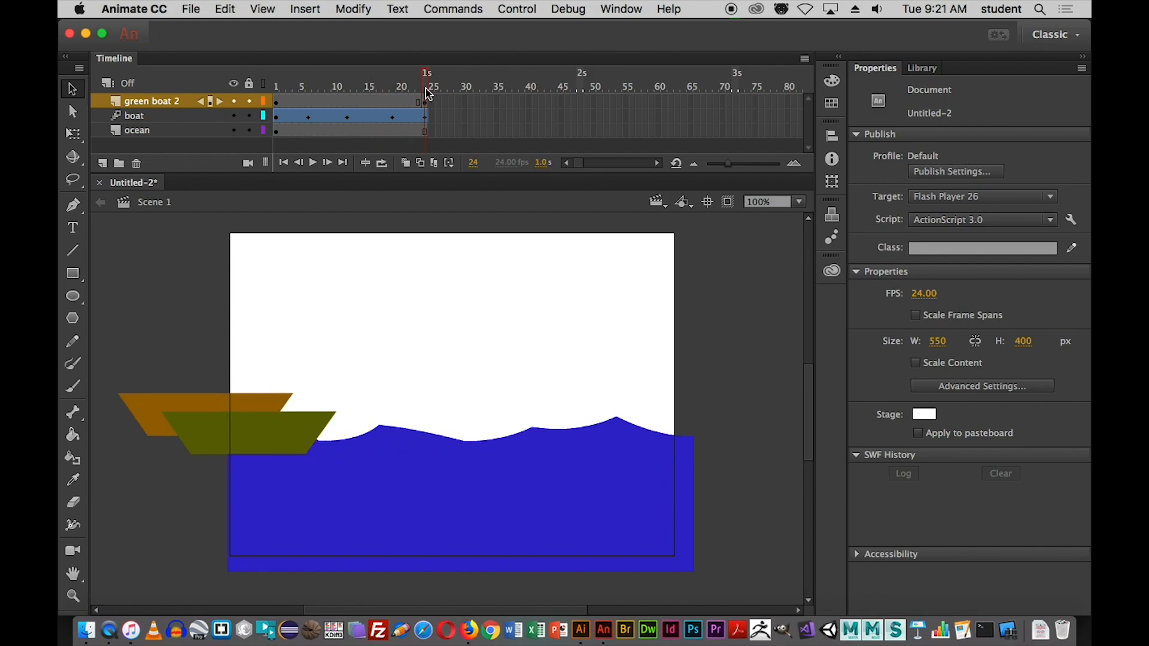
drag(281, 441, 693, 446)
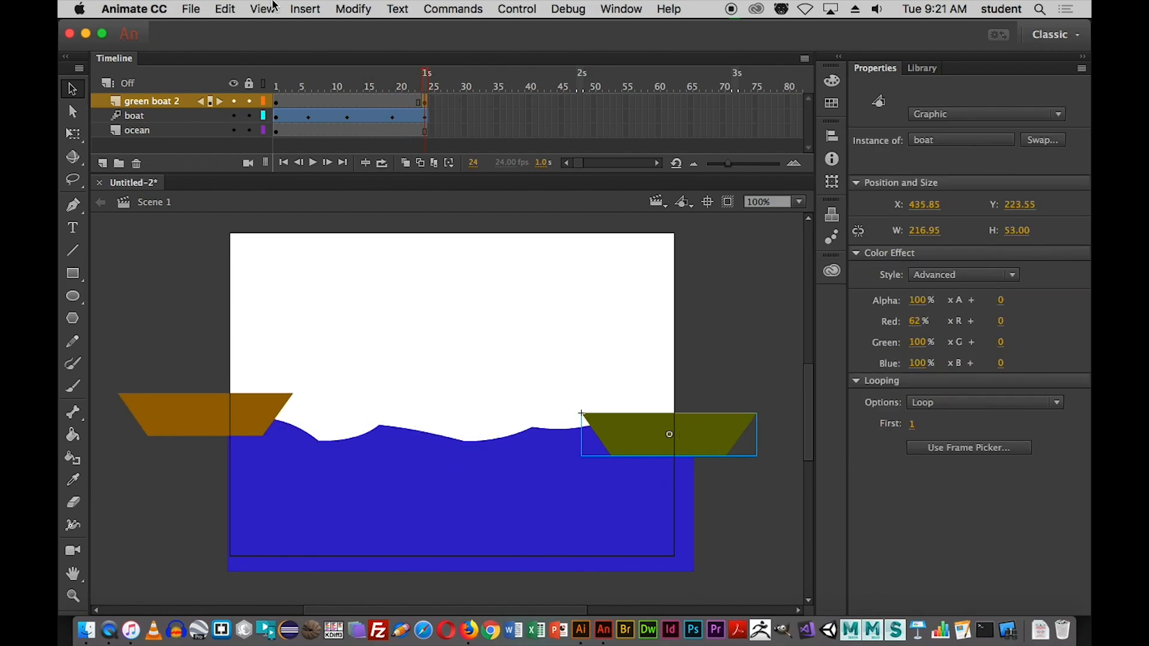
mouse_move(426, 83)
mouse_down()
mouse_move(403, 87)
mouse_move(426, 87)
mouse_up()
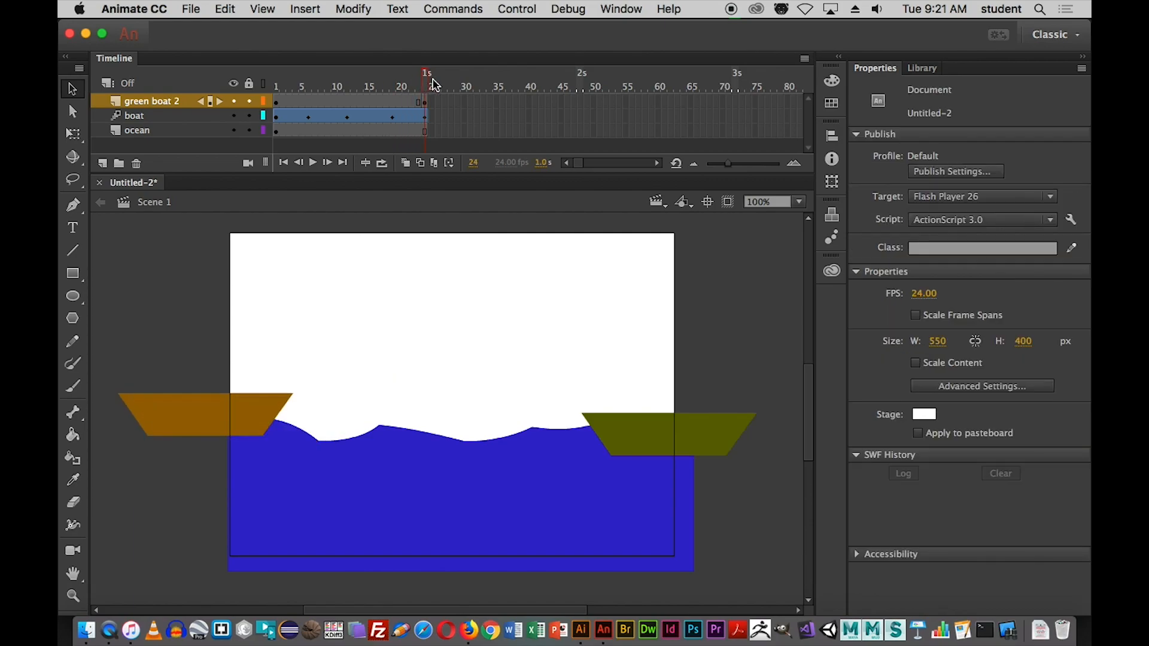
- Create a classic tween between the two keyframes on the green boat 2 layer
click(401, 87)
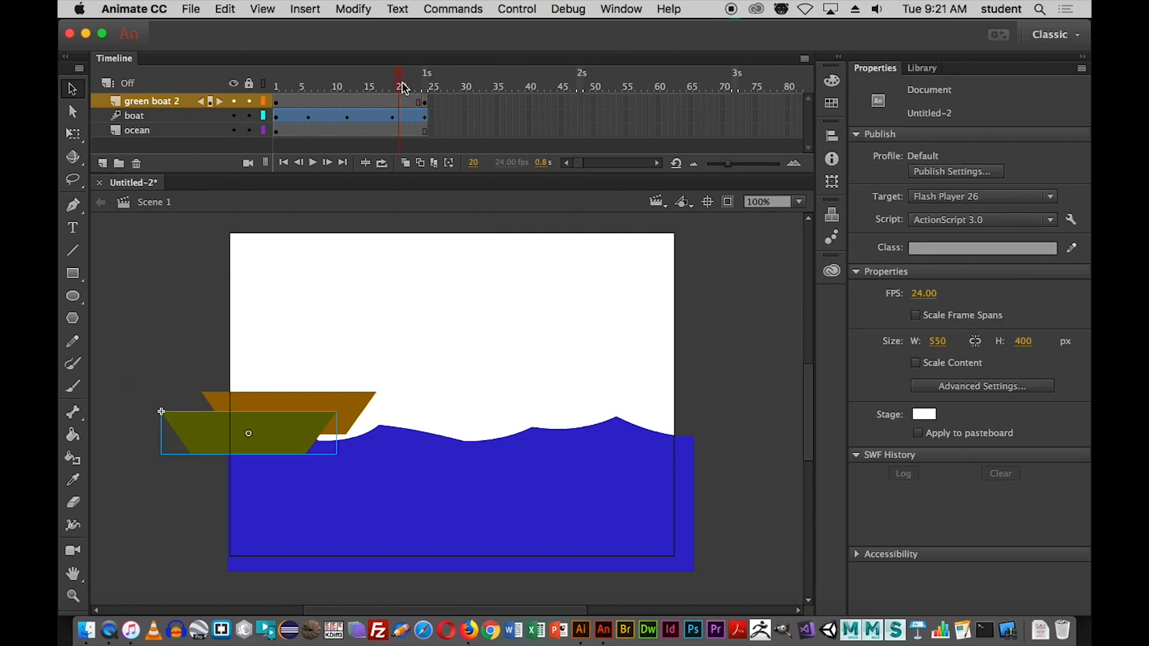
drag(404, 88, 453, 87)
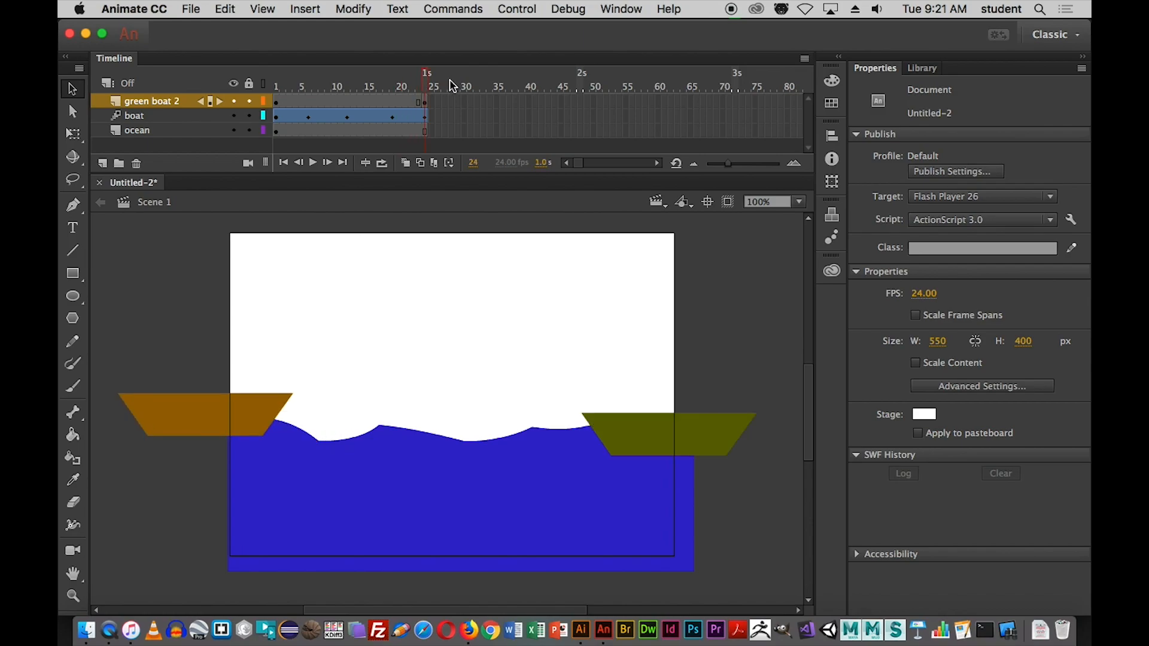
right_click(354, 101)
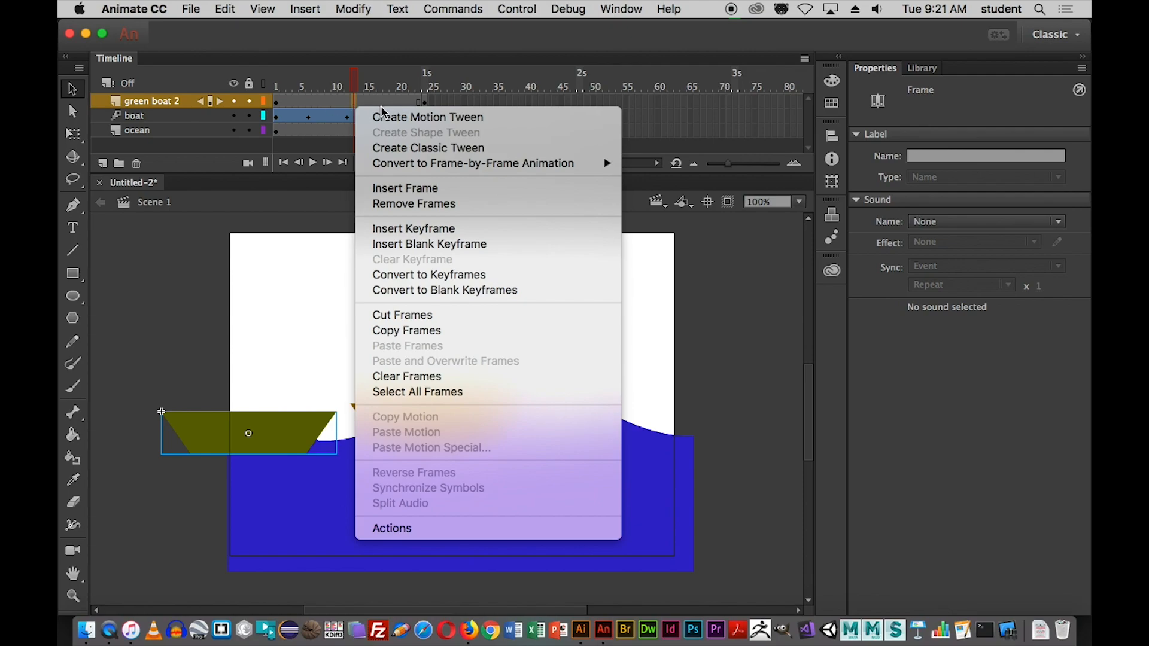
click(406, 155)
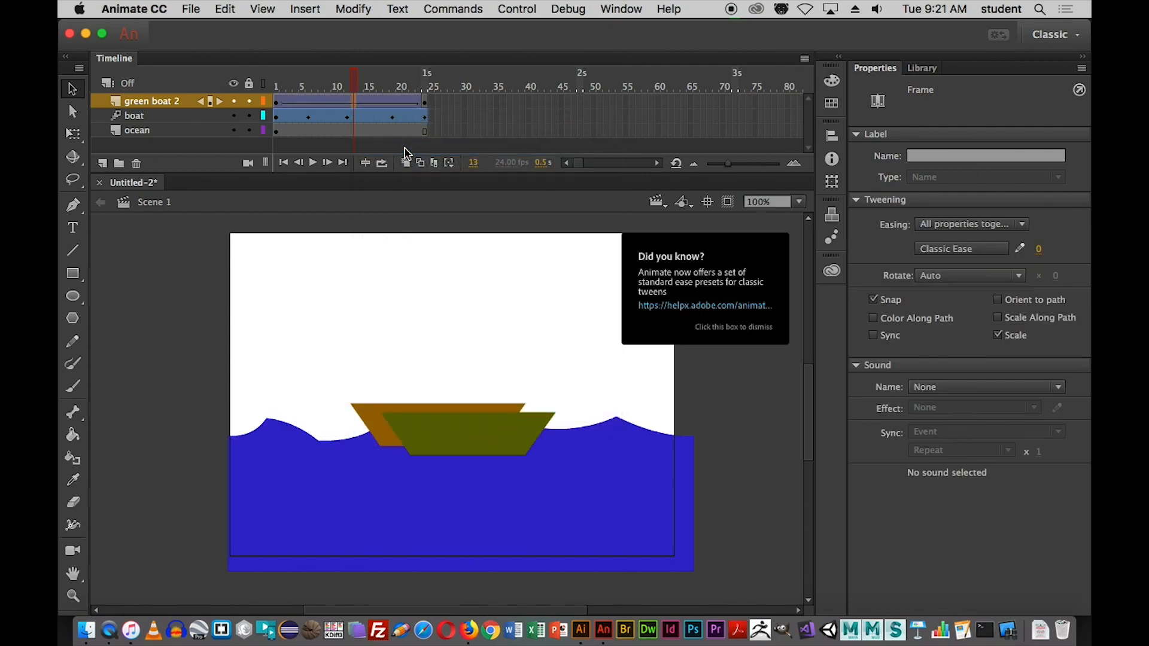
- Examine the orange boat's motion path against the green boat's tween while scrubbing the playhead back to frame 1
click(328, 117)
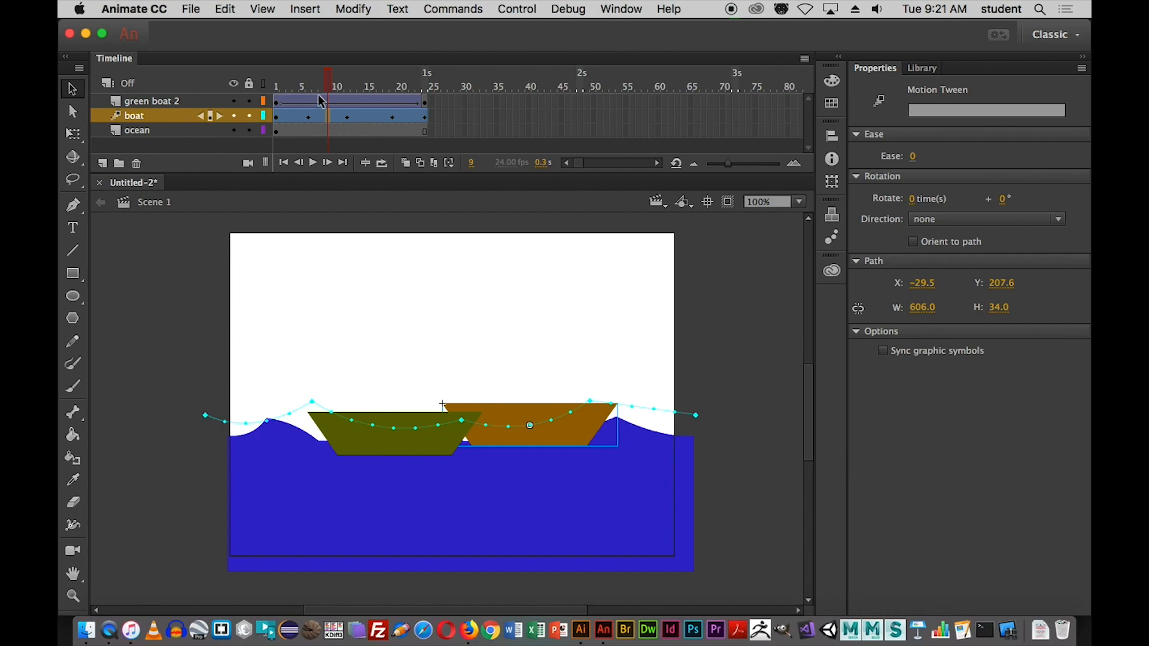
drag(328, 88, 290, 88)
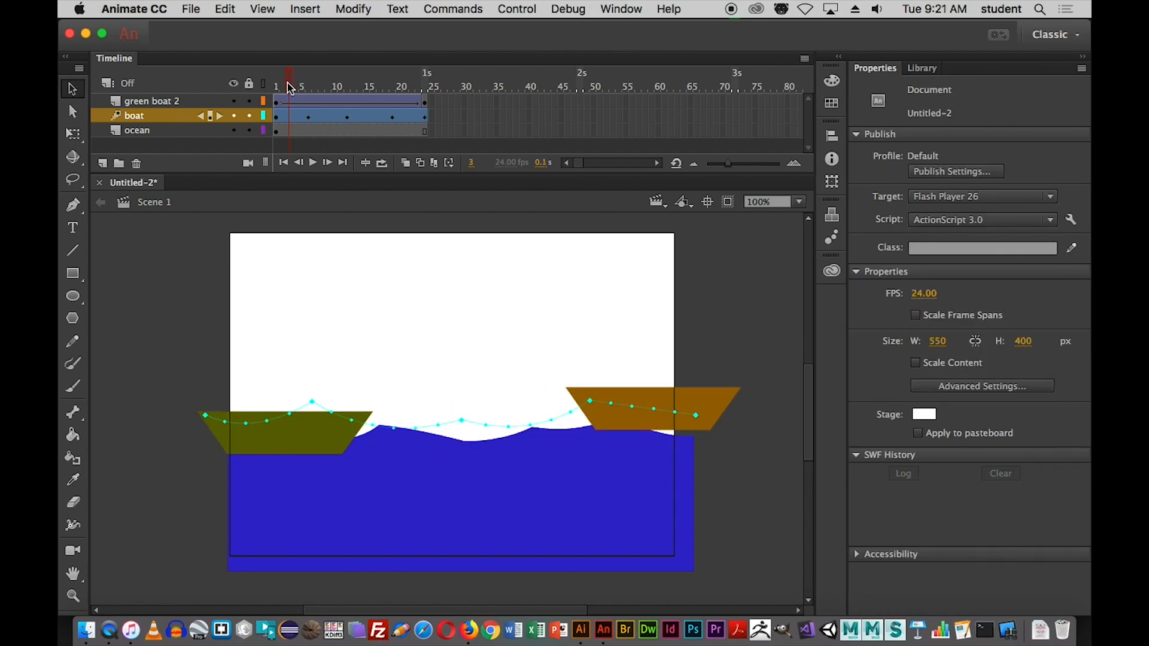
click(286, 112)
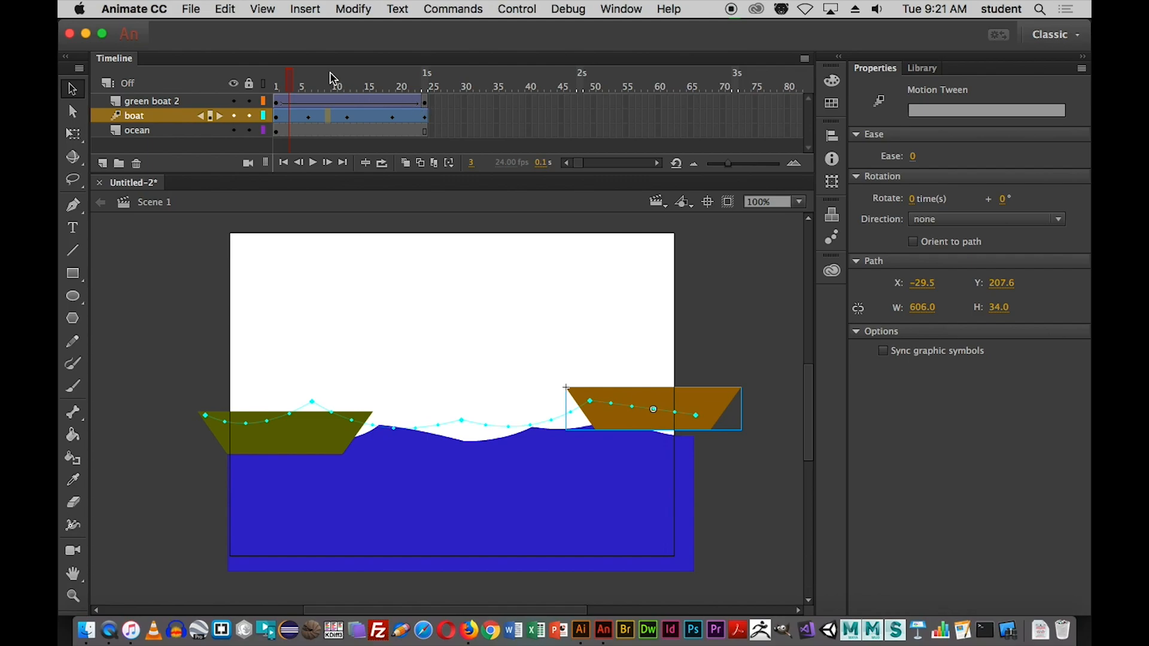
drag(291, 85, 257, 94)
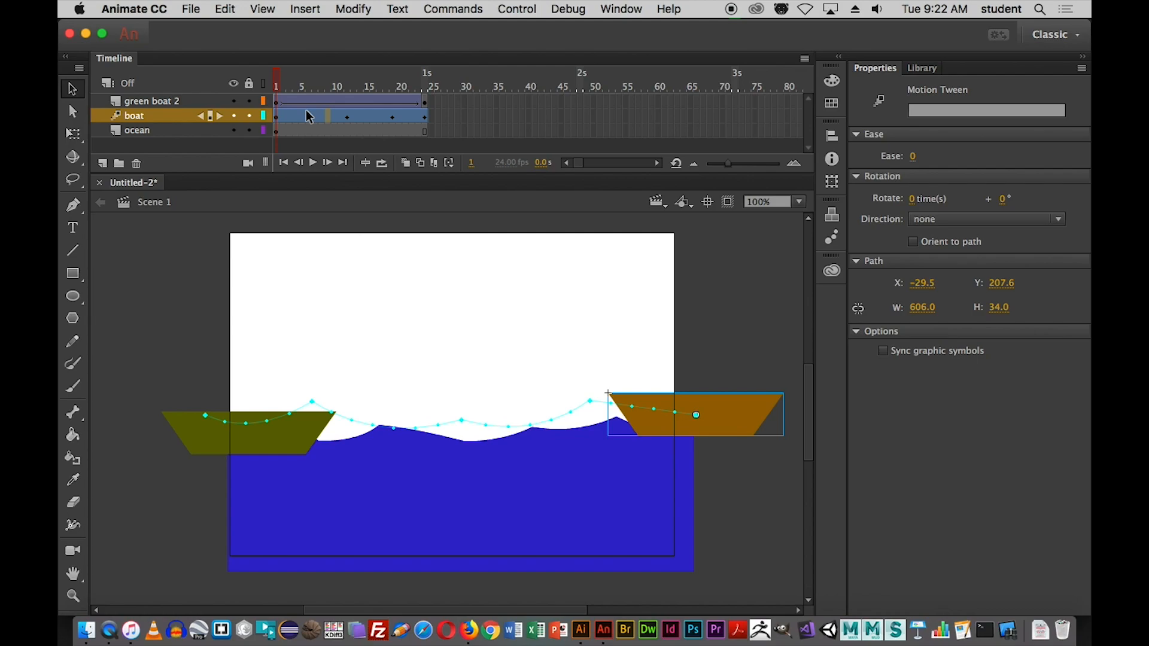
- Add a classic motion guide to the green boat 2 layer
click(178, 105)
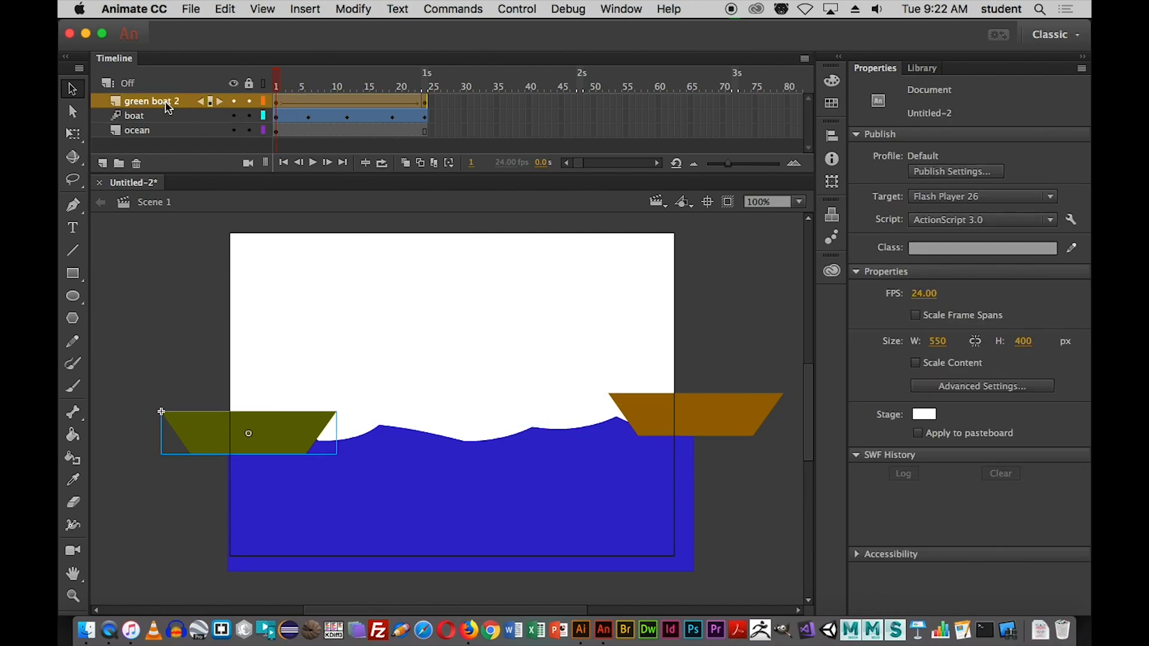
click(289, 101)
click(170, 103)
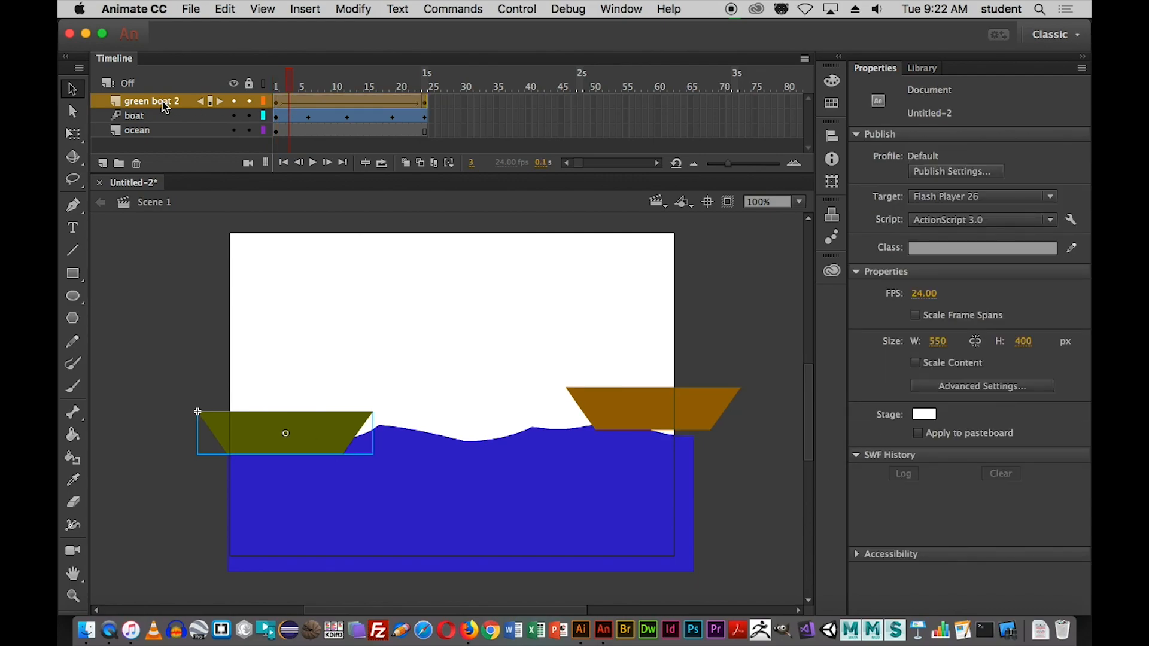
right_click(164, 106)
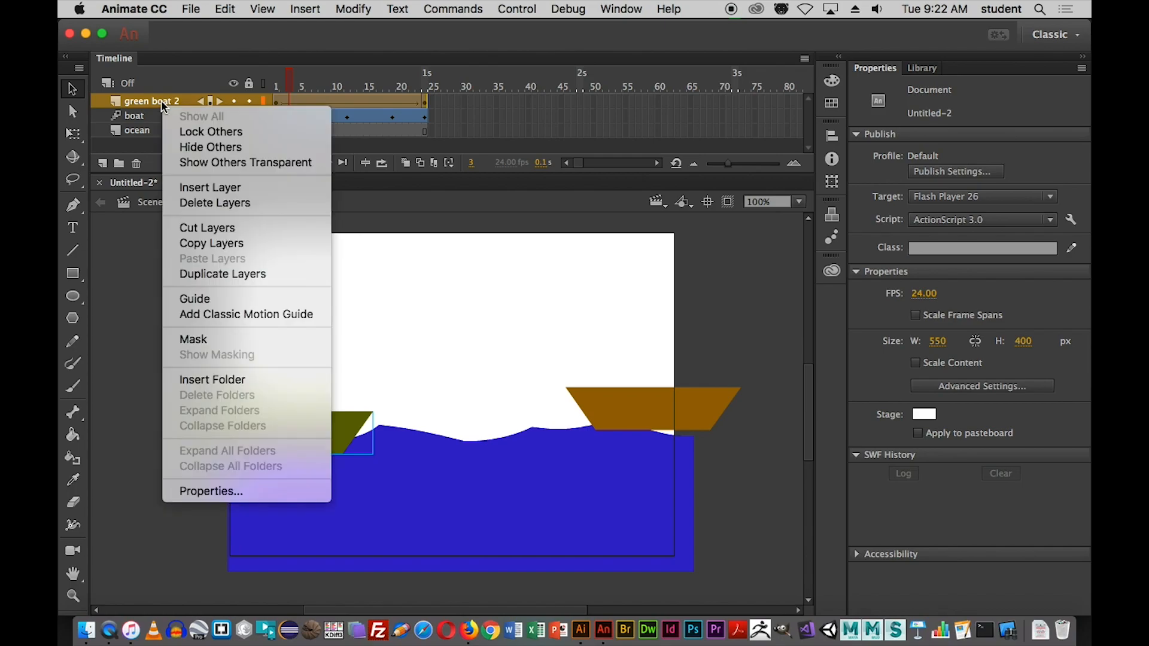
click(219, 317)
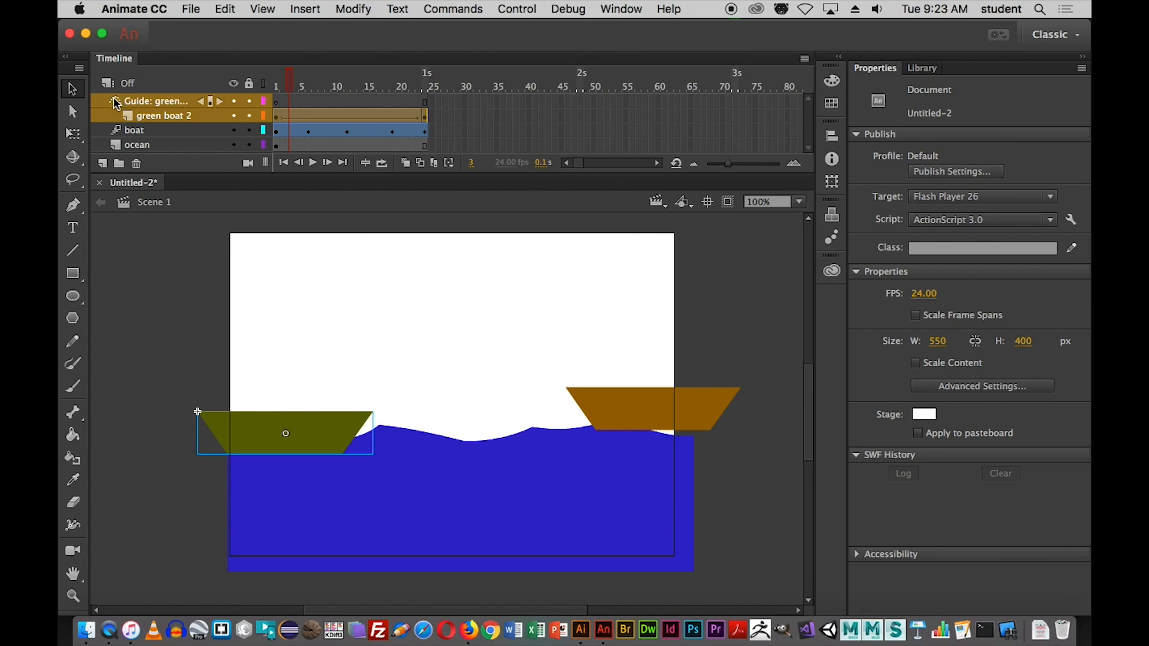
- Widen the tool area to two columns and activate the Pencil tool at frame 1 of the guide layer
click(161, 239)
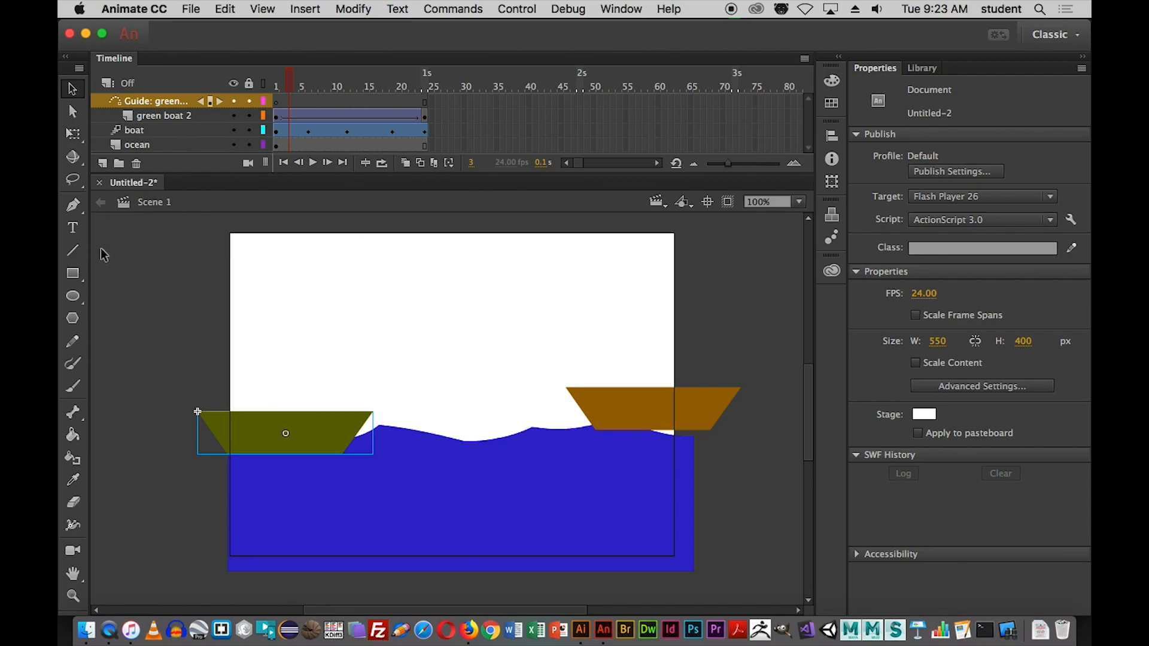
drag(90, 84, 122, 94)
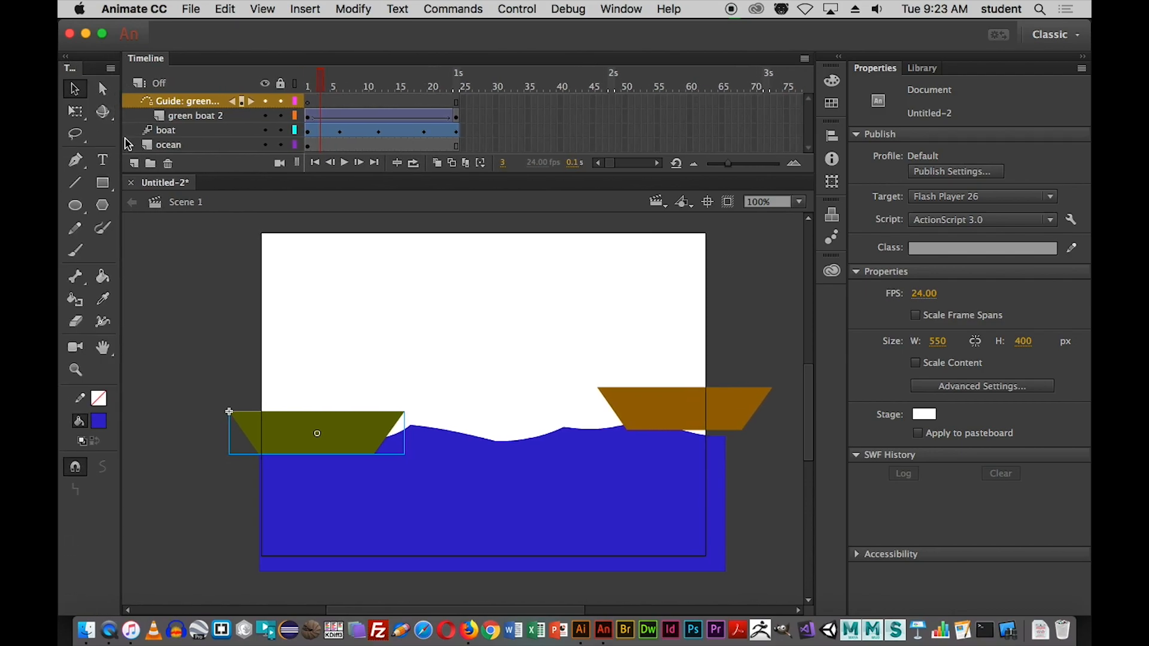
click(76, 229)
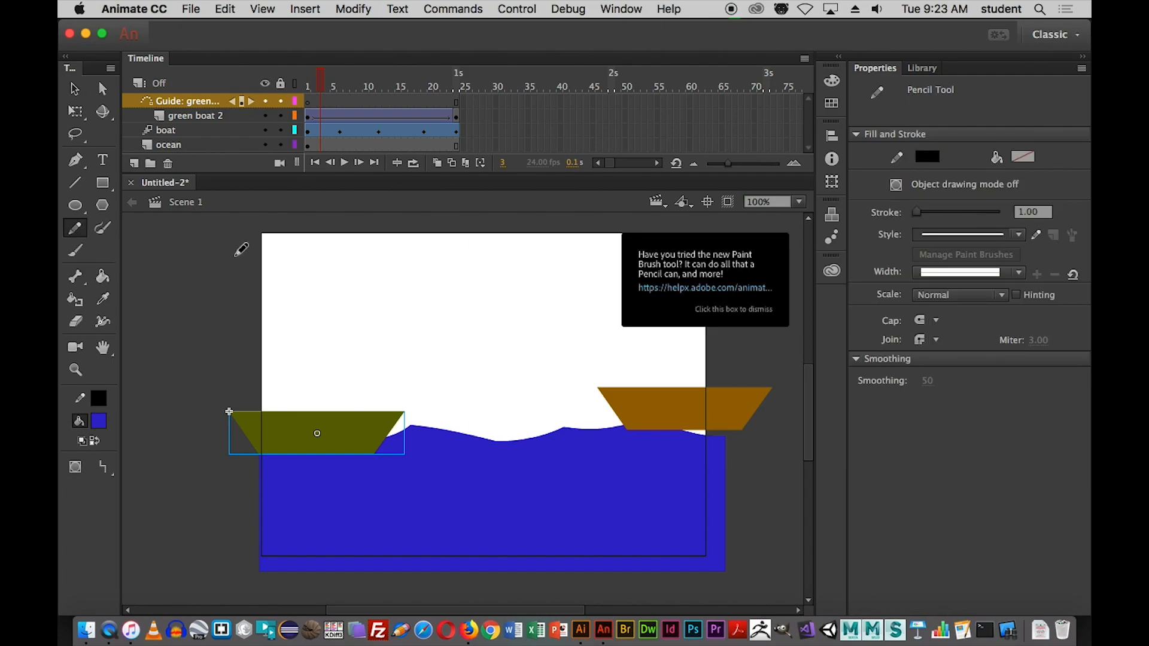
drag(323, 82, 286, 86)
- Try a freehand pencil path across the waves from the green boat to the orange boat, and undo it
mouse_move(284, 449)
mouse_down()
mouse_move(404, 413)
mouse_move(473, 426)
mouse_move(671, 414)
mouse_move(720, 424)
mouse_move(746, 409)
mouse_up()
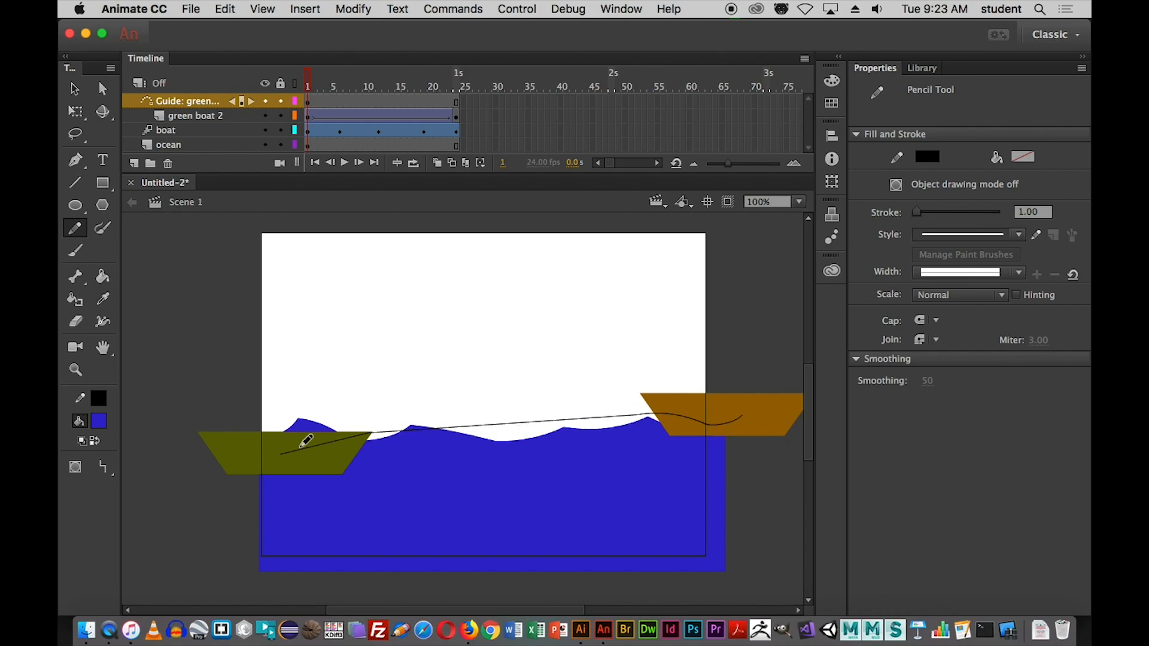
key(super+z)
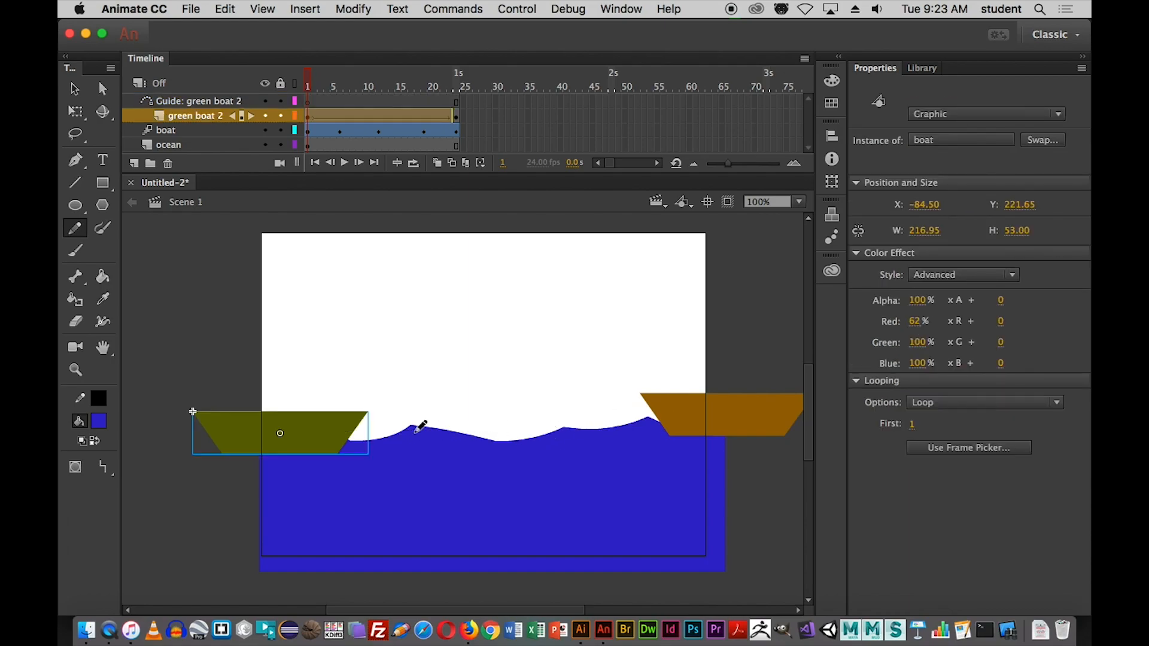
- Set the Pencil mode to Smooth and draw a wavy path over the ocean between the boats, about 601 px wide and 53 px high
click(106, 470)
click(143, 485)
mouse_move(263, 446)
mouse_down()
mouse_move(446, 418)
mouse_move(513, 437)
mouse_move(565, 415)
mouse_move(675, 407)
mouse_move(747, 429)
mouse_up()
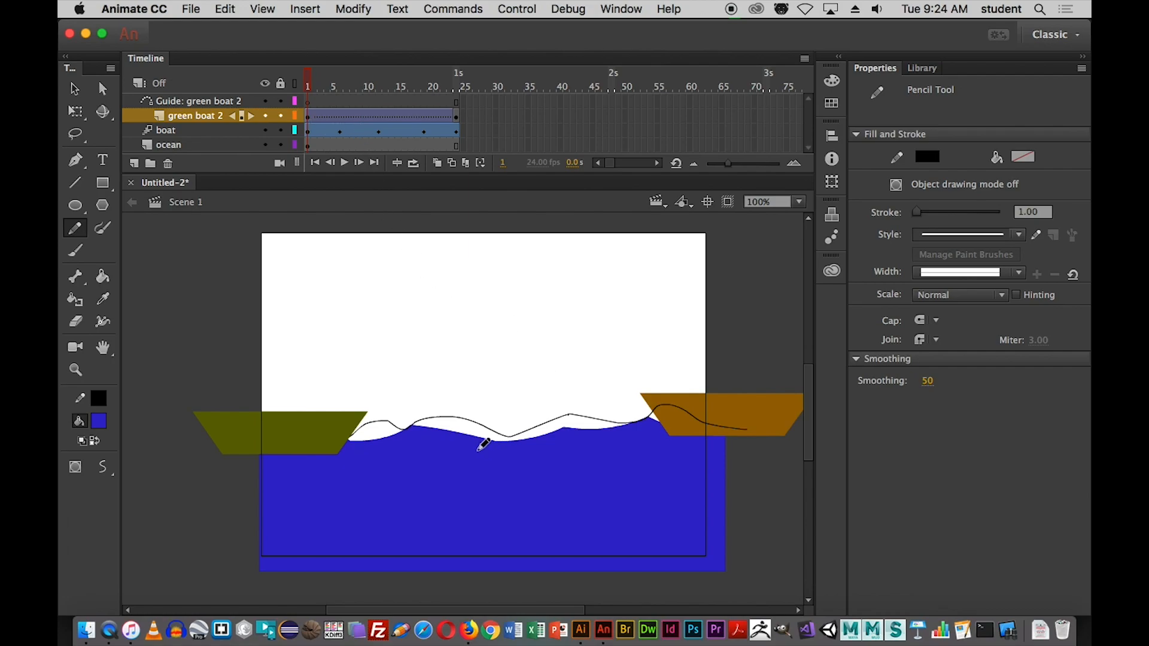
- Cut the wavy path from the green boat 2 layer and paste it in place on the guide layer
click(75, 88)
click(475, 425)
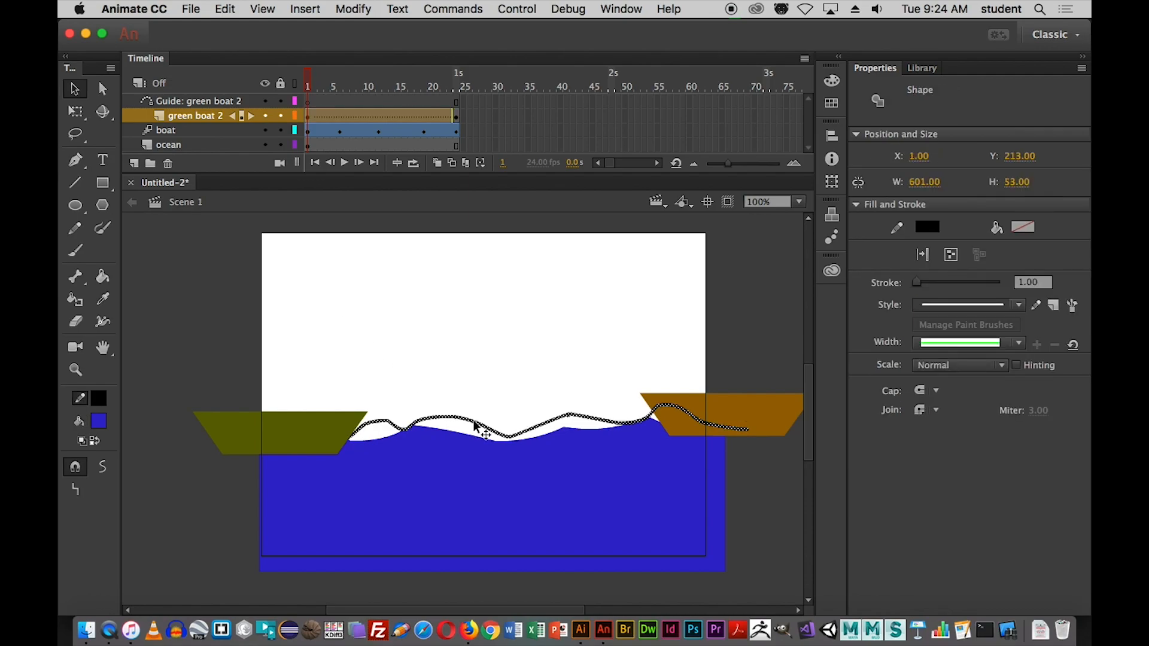
key(Delete)
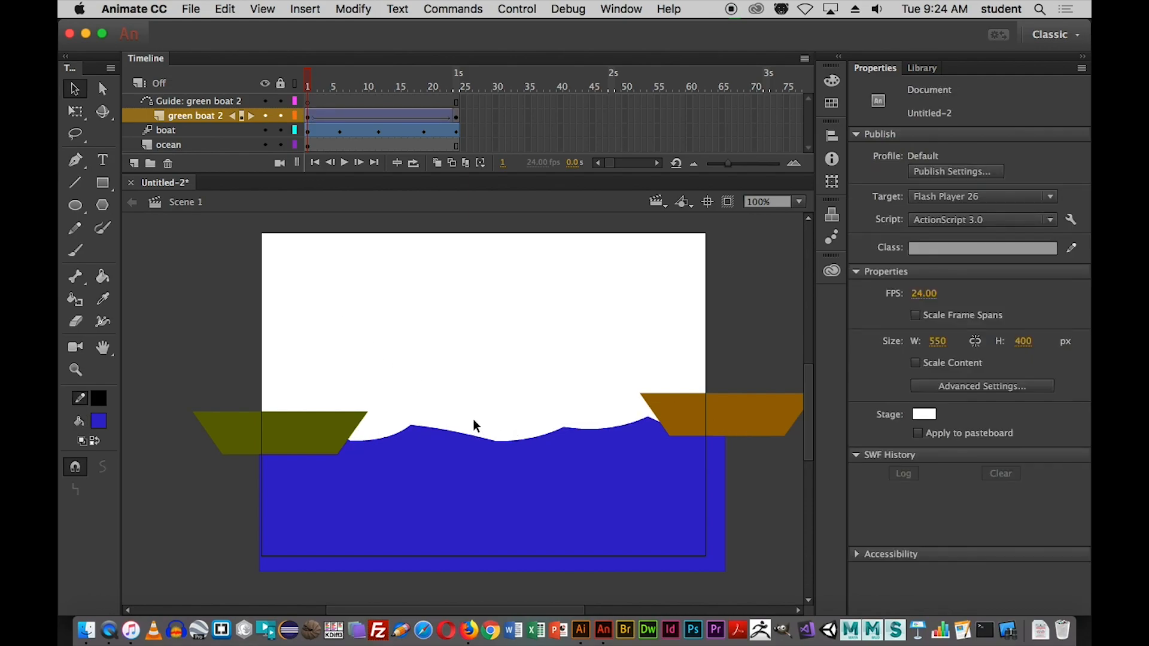
click(256, 102)
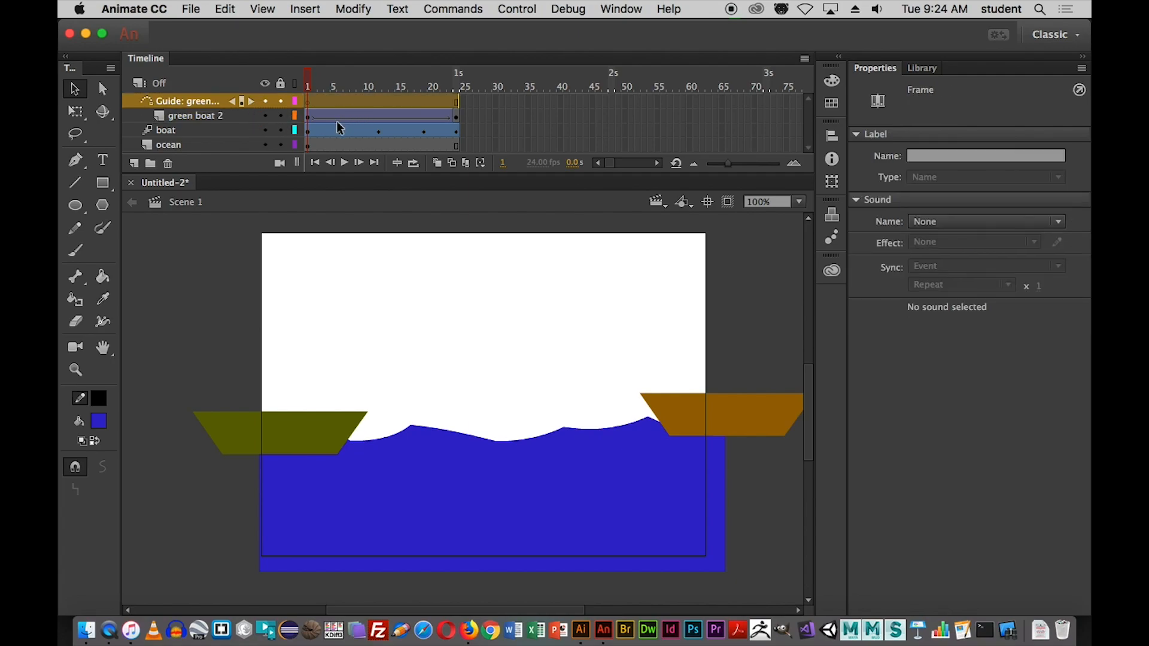
click(226, 9)
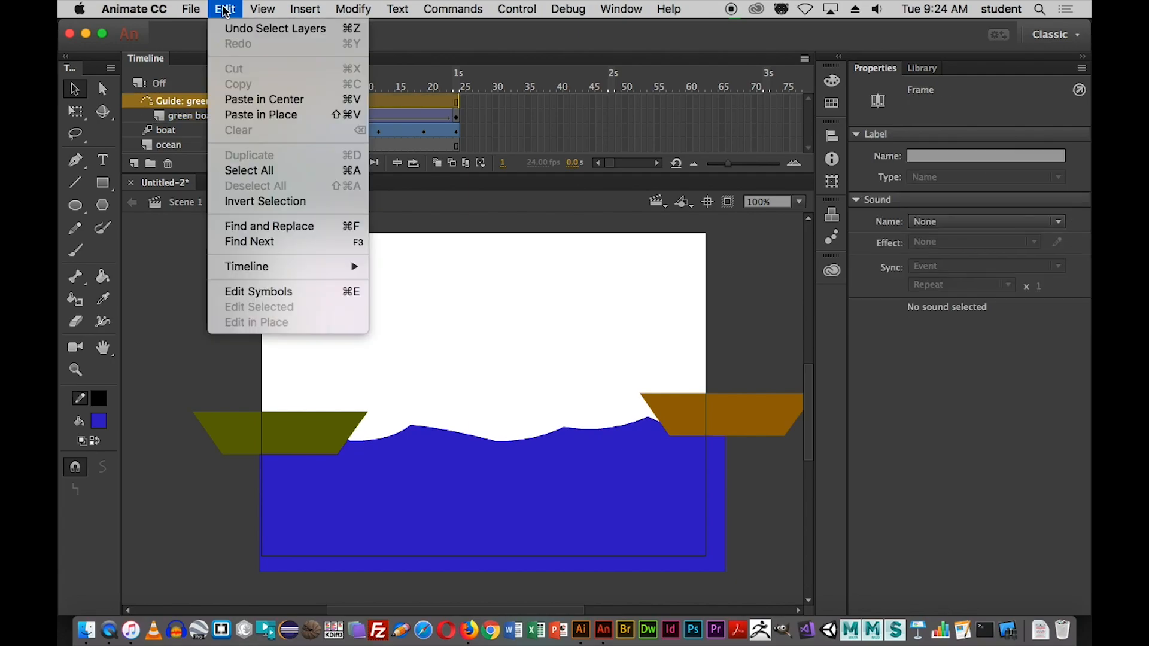
click(261, 115)
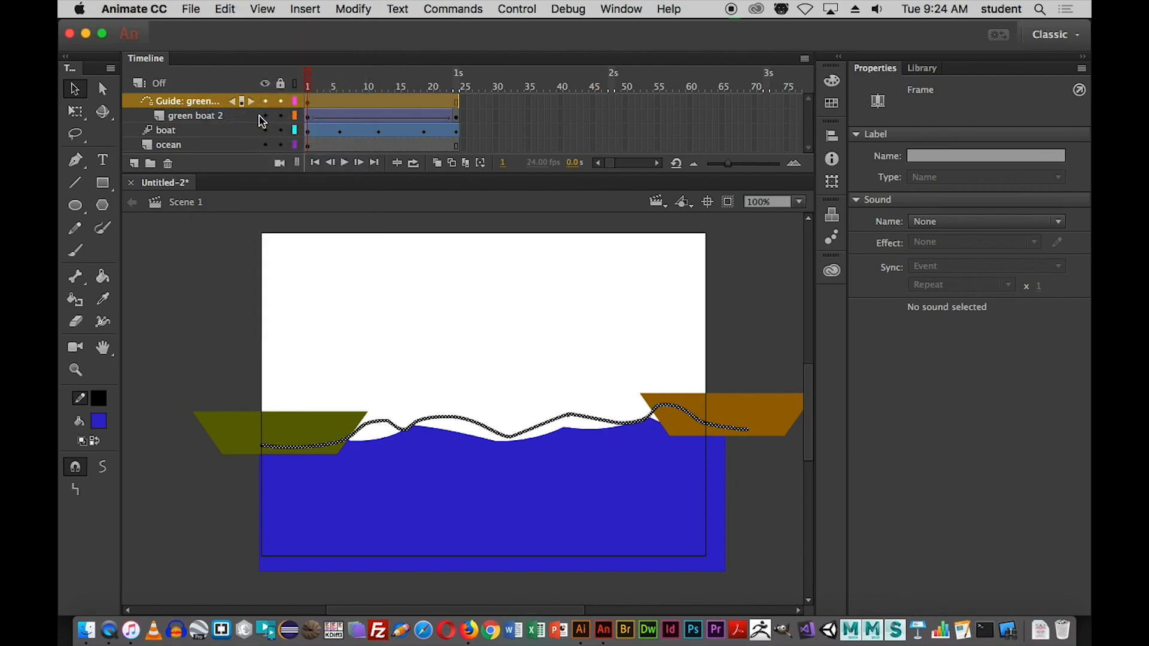
- Snap the green boat's center to the left end of the guide path at frame 1, at about X -100.45, Y 237.50
click(223, 303)
drag(310, 82, 218, 160)
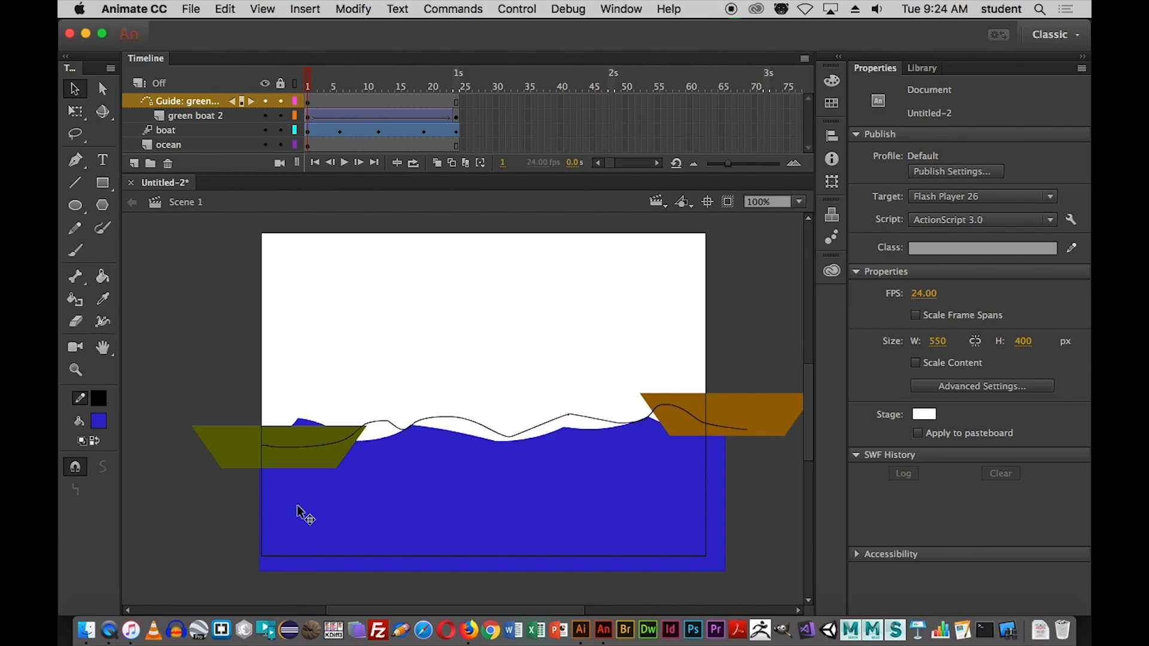
click(285, 464)
drag(282, 459, 258, 449)
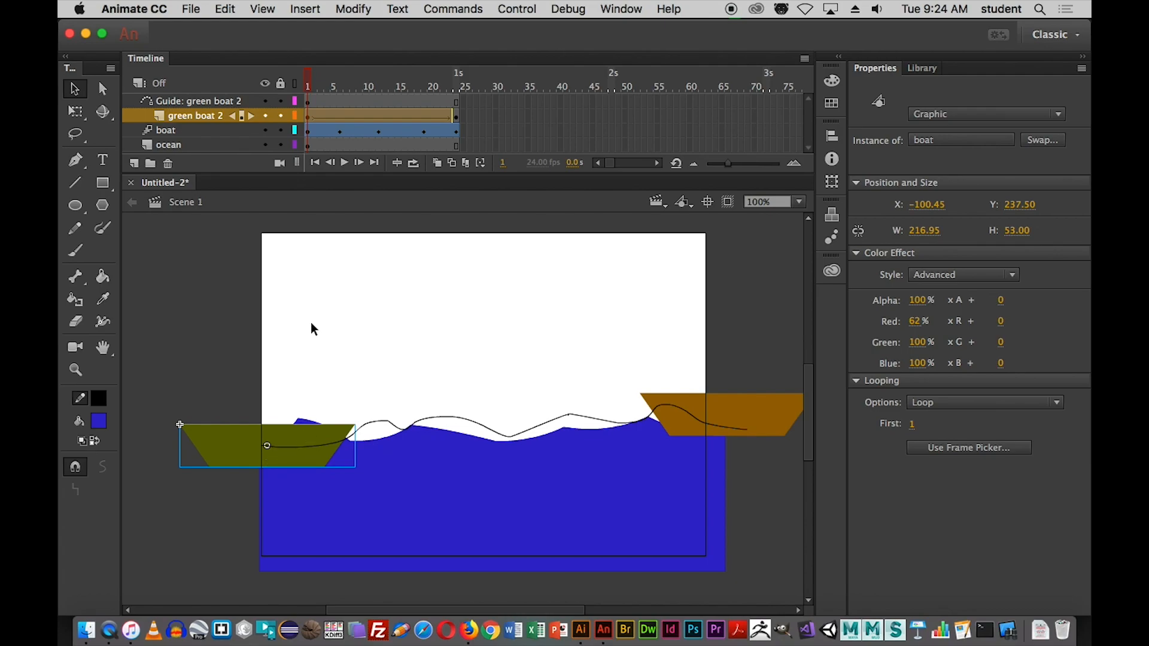
- At frame 24, move the green boat's center onto the right end of the guide path, at about X 453.55, Y 213.00
click(313, 85)
key(Return)
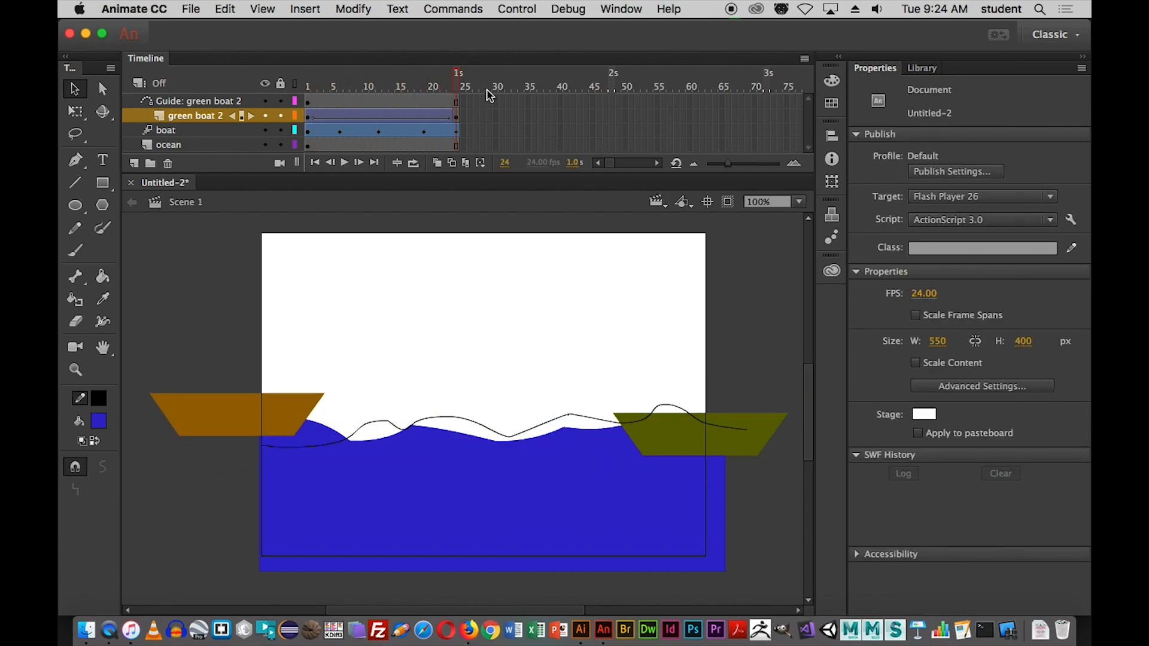
click(724, 449)
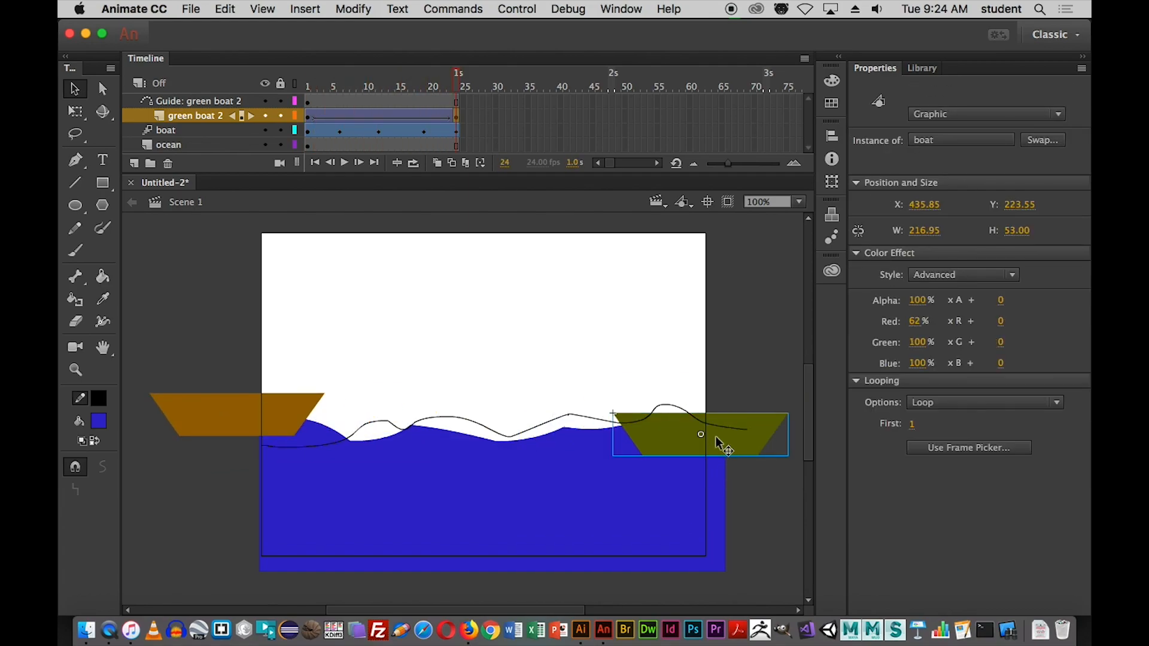
drag(688, 441, 706, 436)
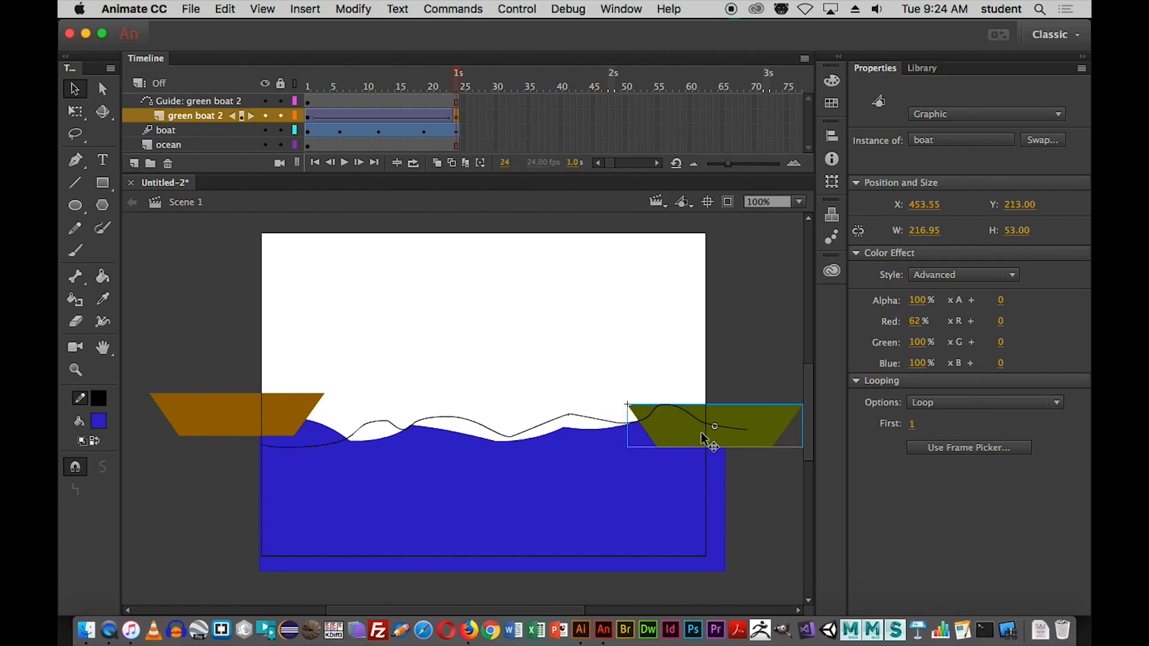
- Scrub back to frame 1 and test the movie to check the green boat's motion along the guide
drag(460, 87, 316, 94)
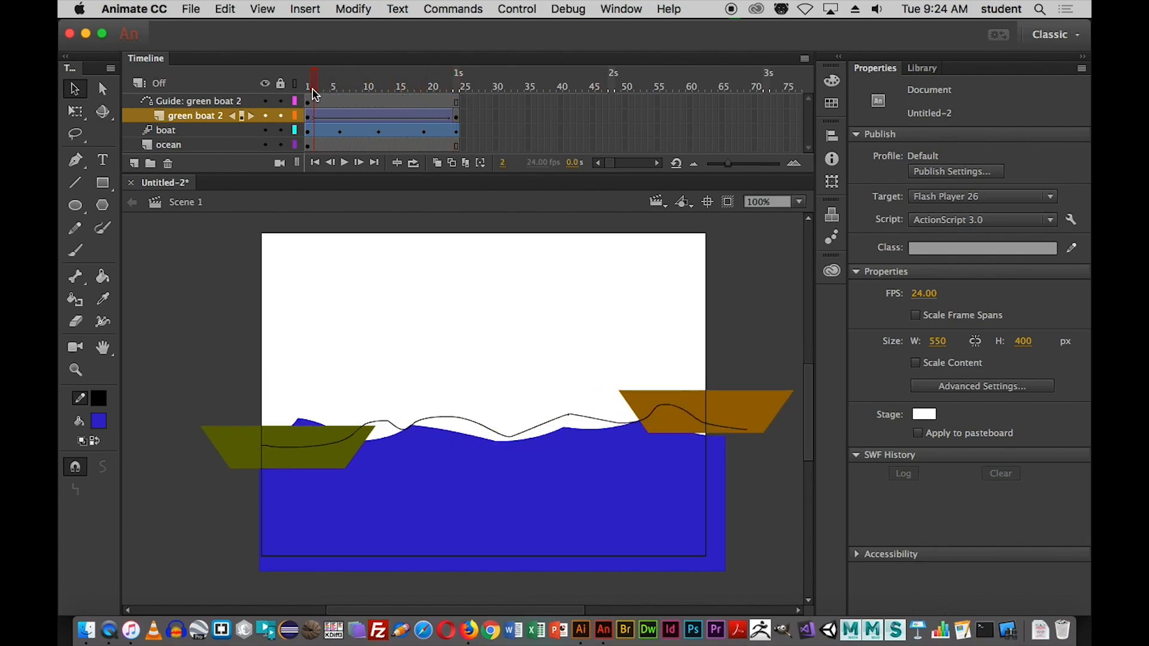
click(309, 87)
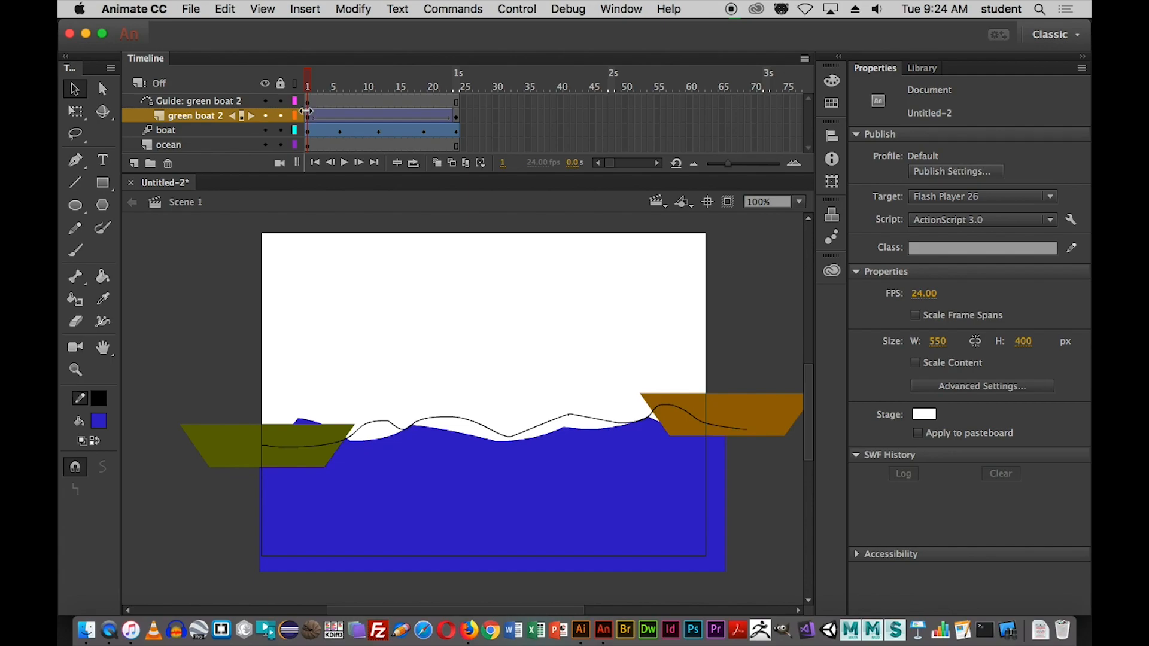
key(super+Return)
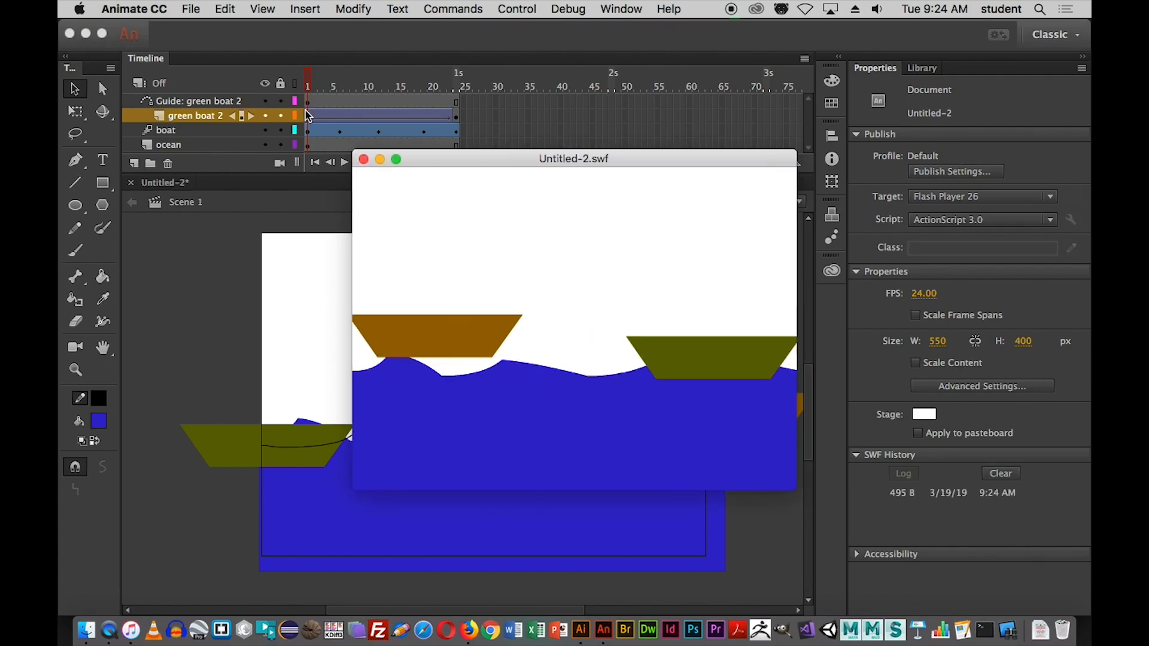
key(super+w)
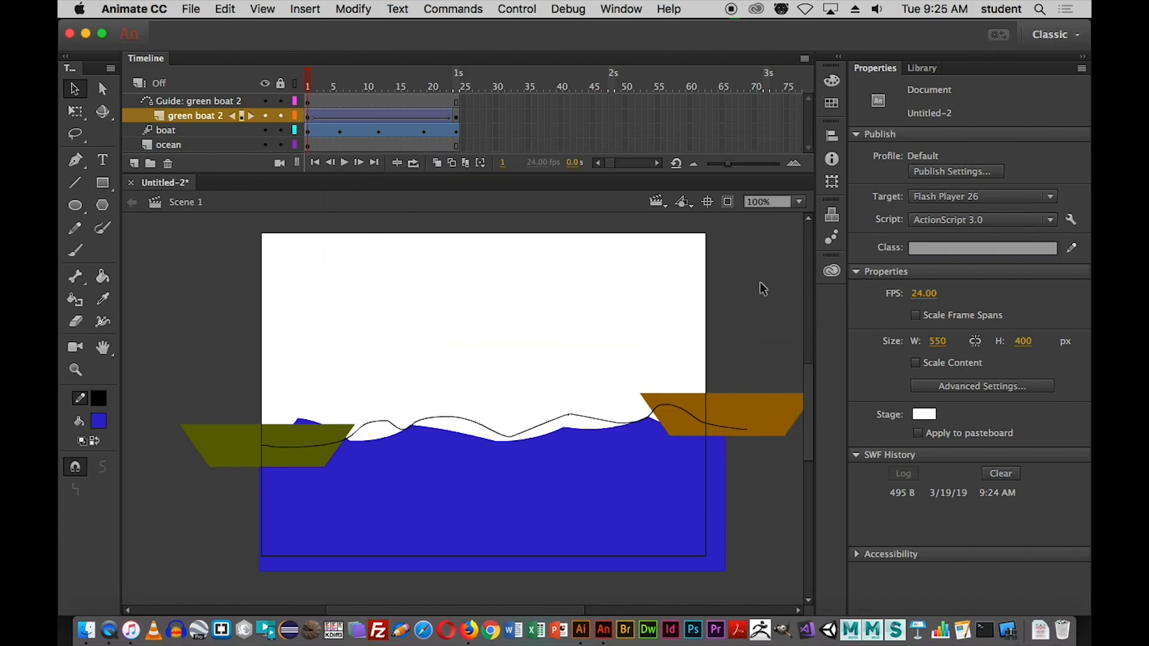
- Set the stage background color to light blue
click(923, 413)
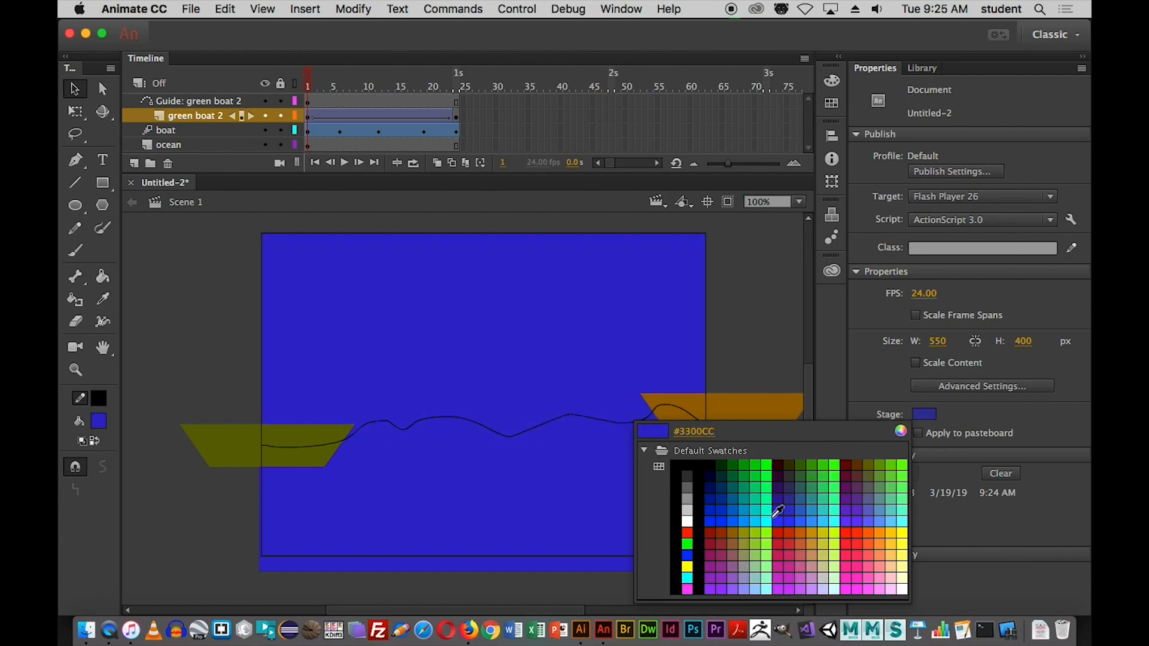
click(827, 516)
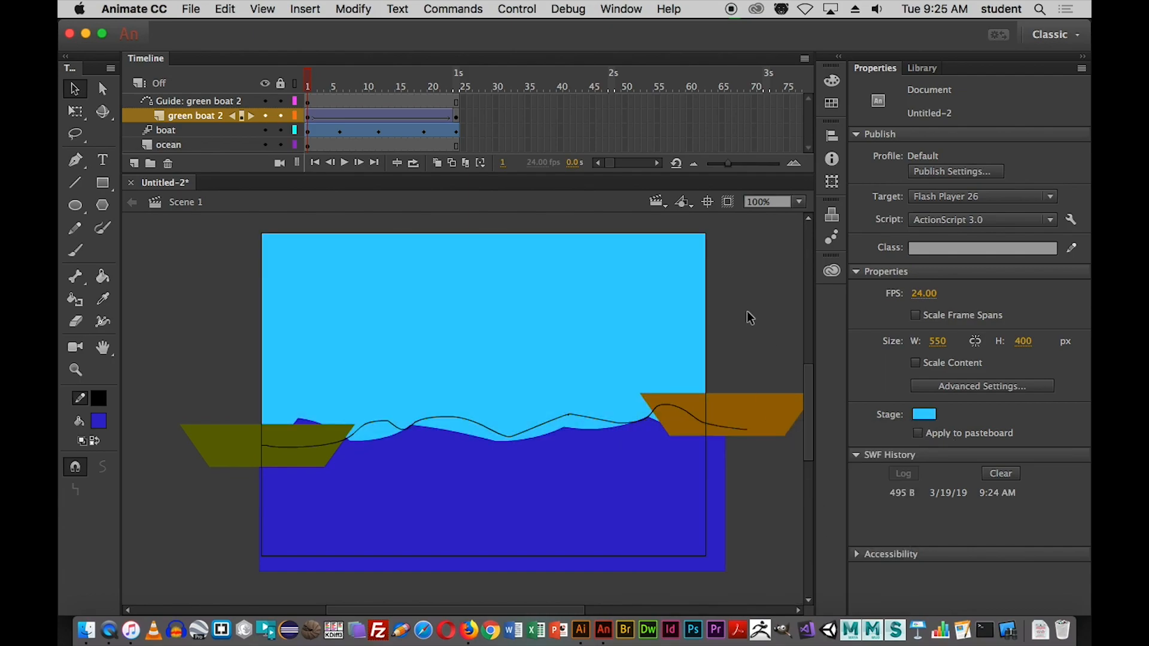
- Turn on Orient to path for the green boat 2 classic tween starting at frame 1
drag(313, 82, 247, 88)
click(282, 434)
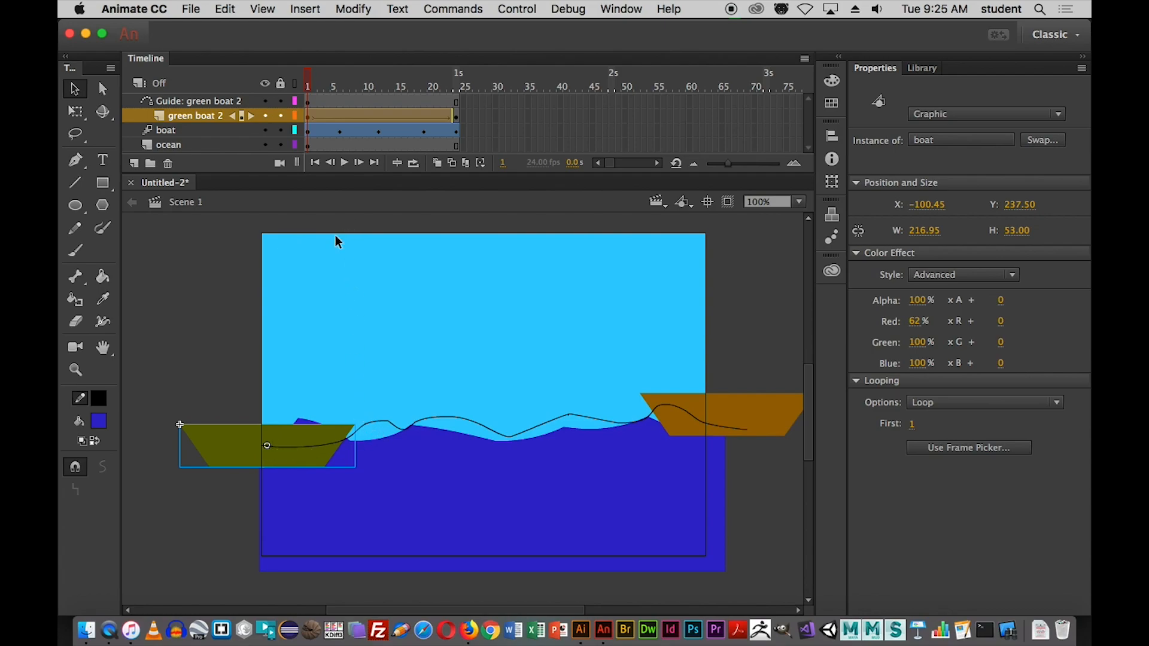
click(310, 117)
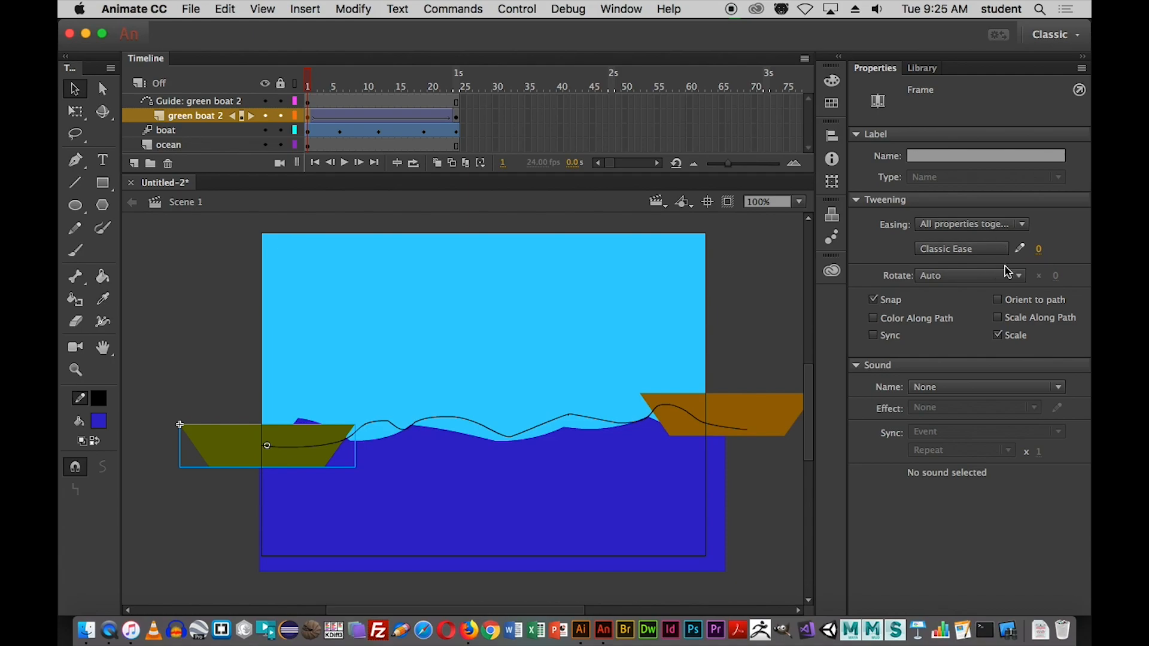
click(857, 200)
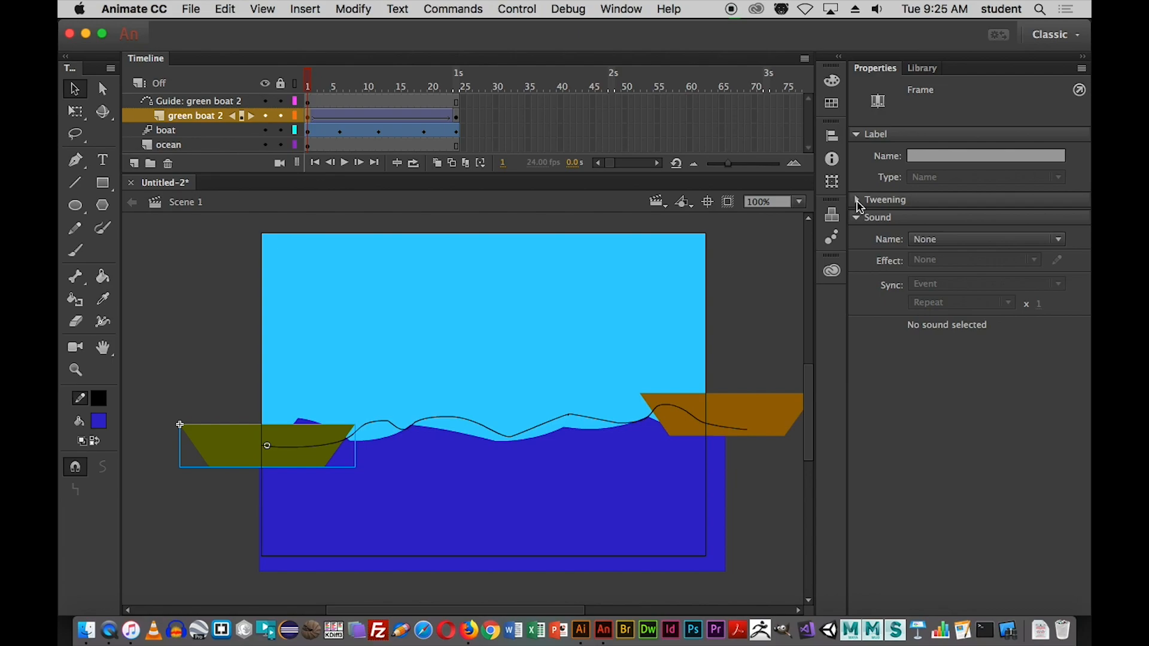
click(858, 201)
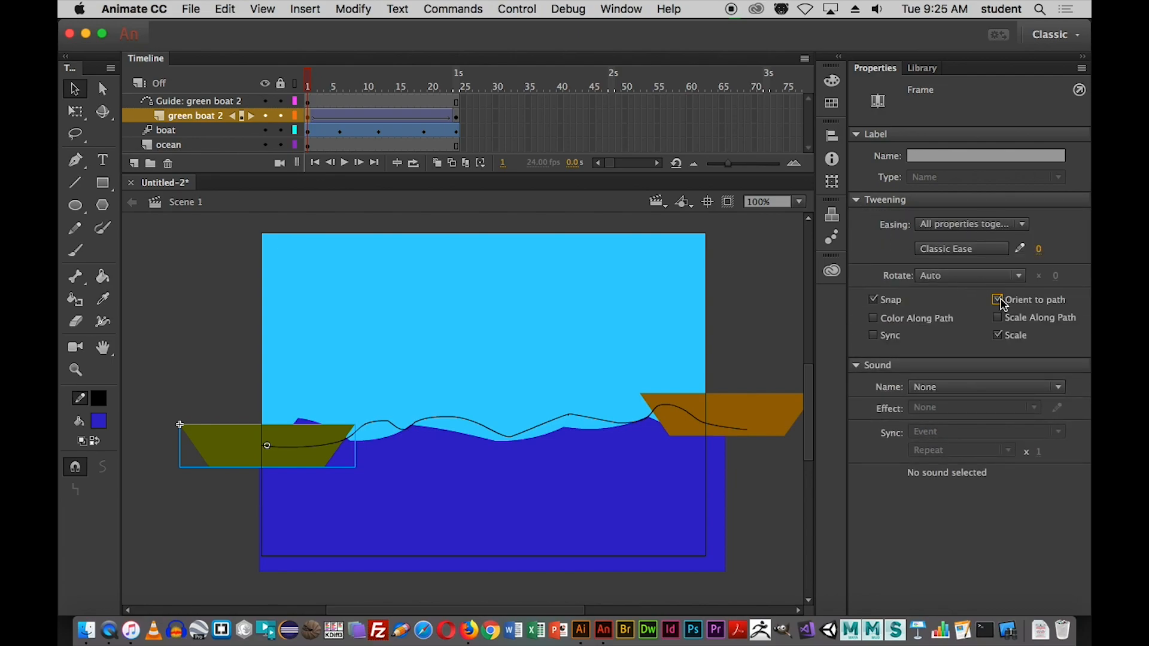
- Rotate the green boat slightly clockwise at frame 1 with Free Transform, to bounds of about 220.90 by 72.50 px
drag(310, 84, 286, 93)
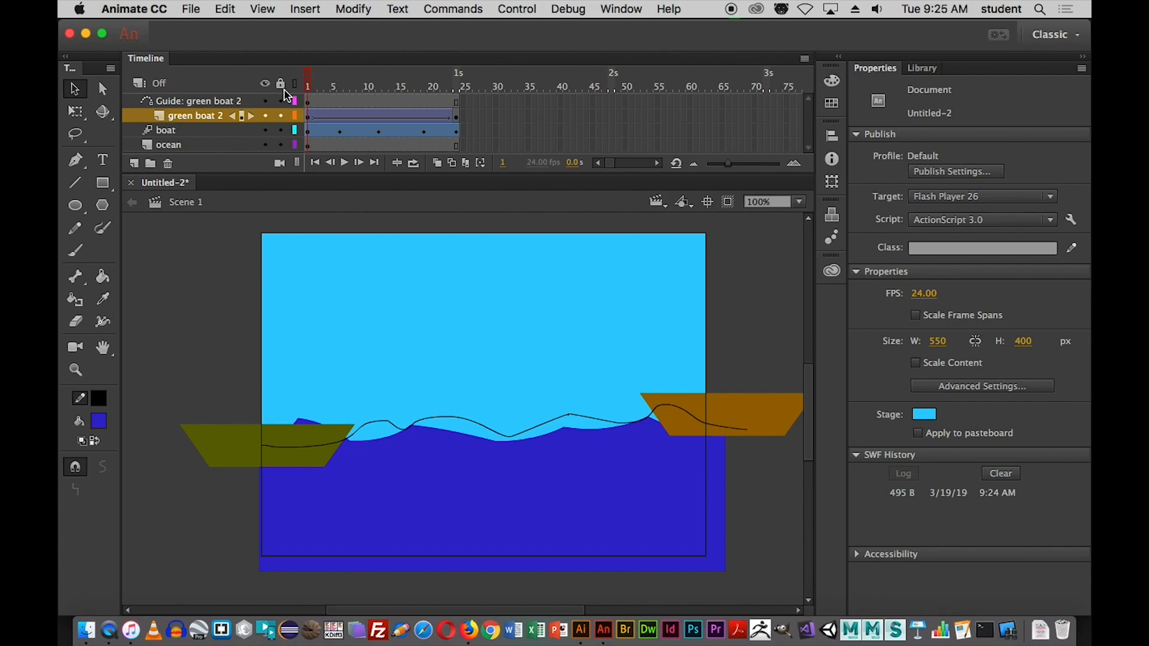
click(297, 429)
click(84, 113)
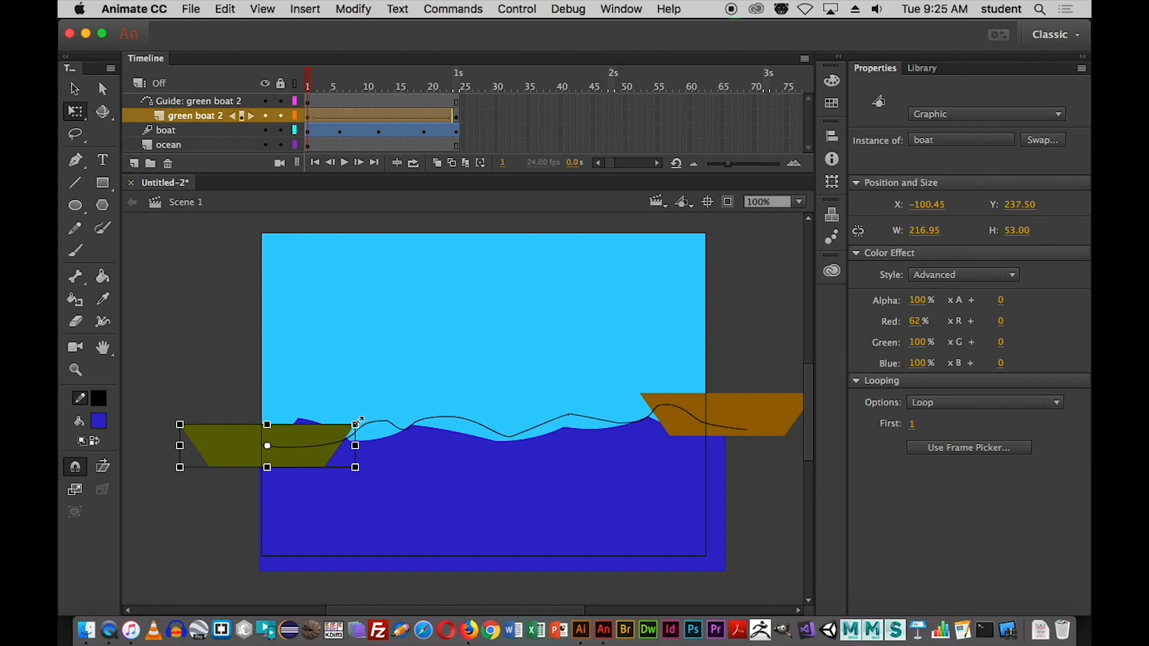
drag(366, 424, 367, 426)
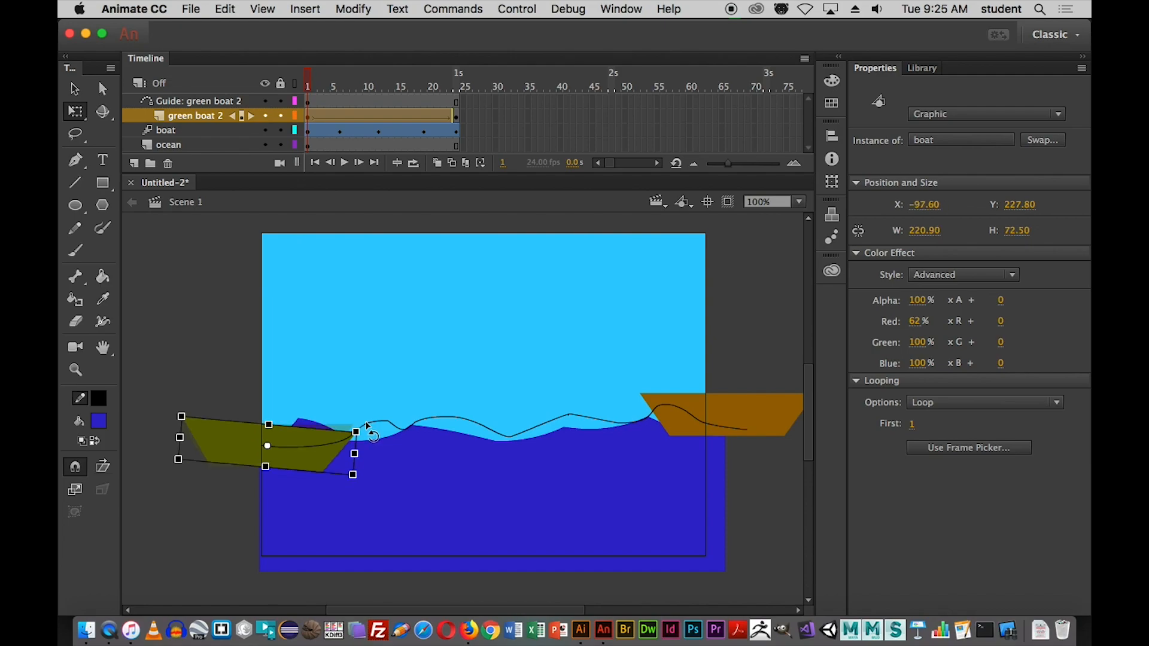
- Rotate the green boat slightly clockwise at frame 24 to follow the path, to bounds of about 221.80 by 78.95 px
drag(307, 81, 479, 127)
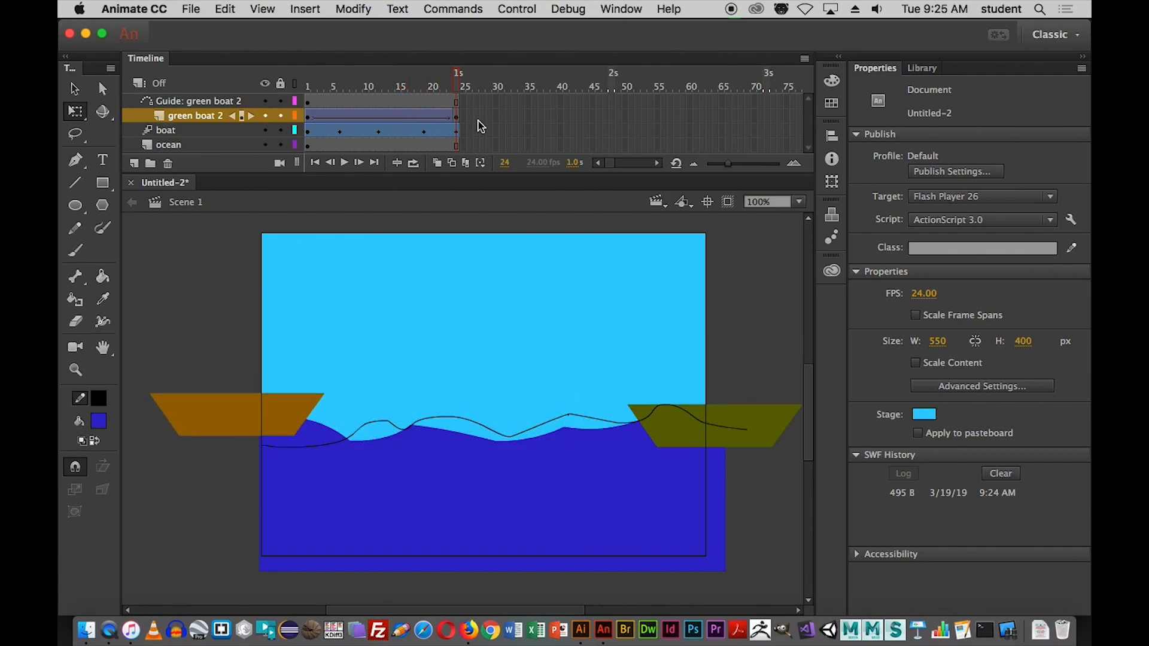
click(778, 427)
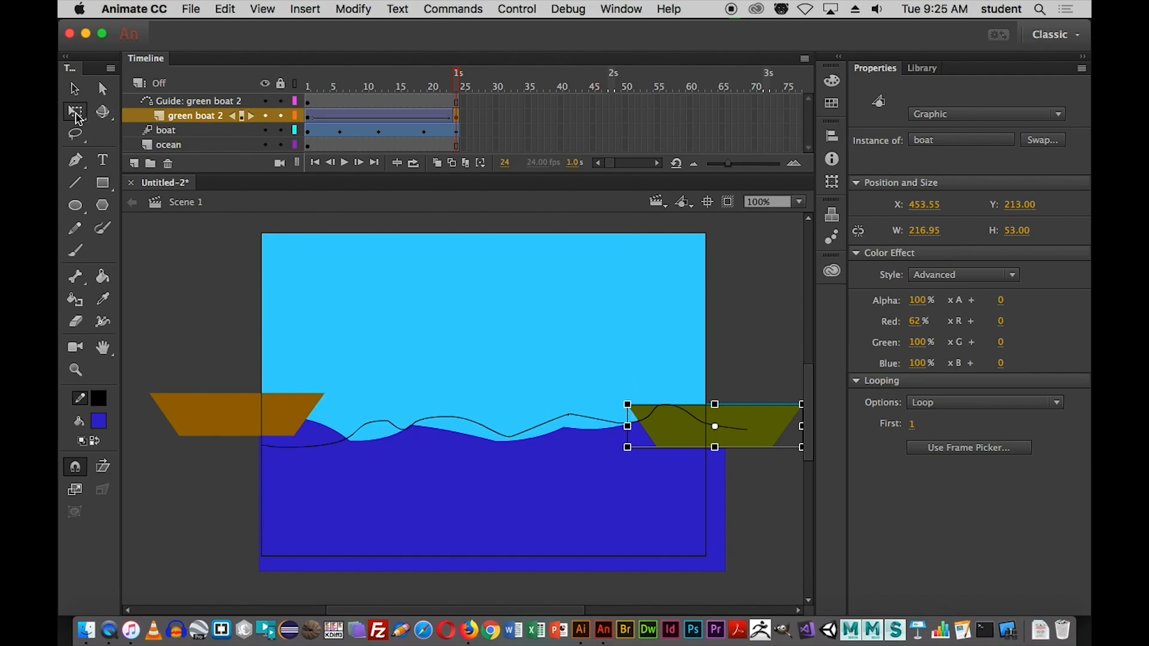
drag(621, 394, 629, 387)
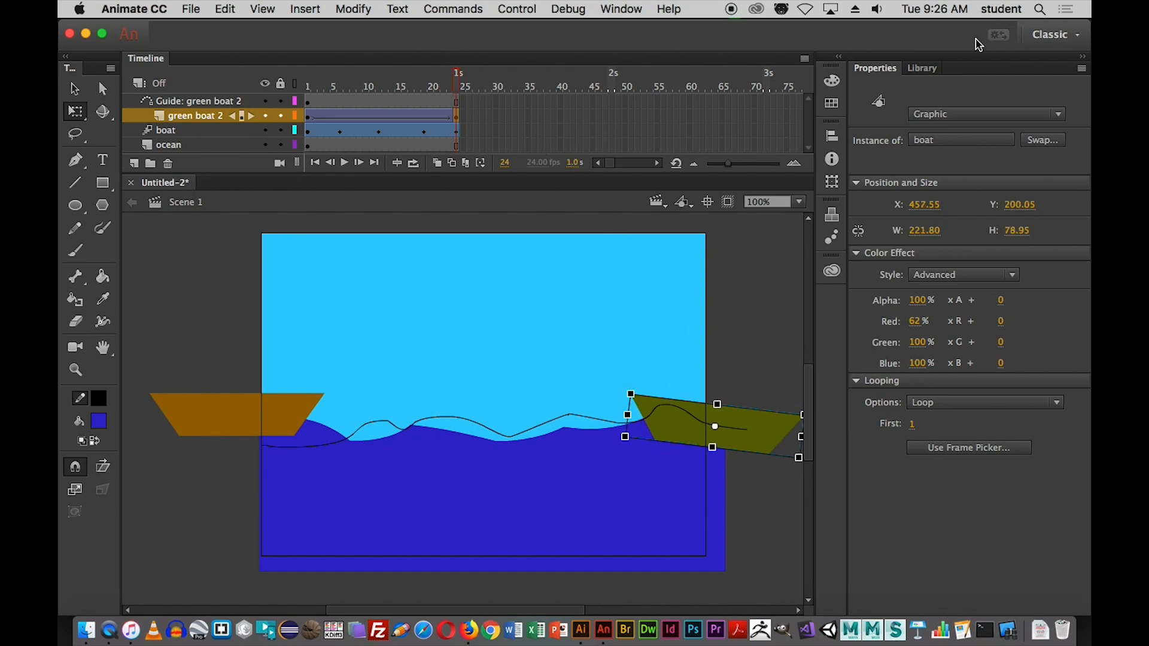
- Return to frame 1 and test the movie to check the green boat's orientation along the path
click(922, 68)
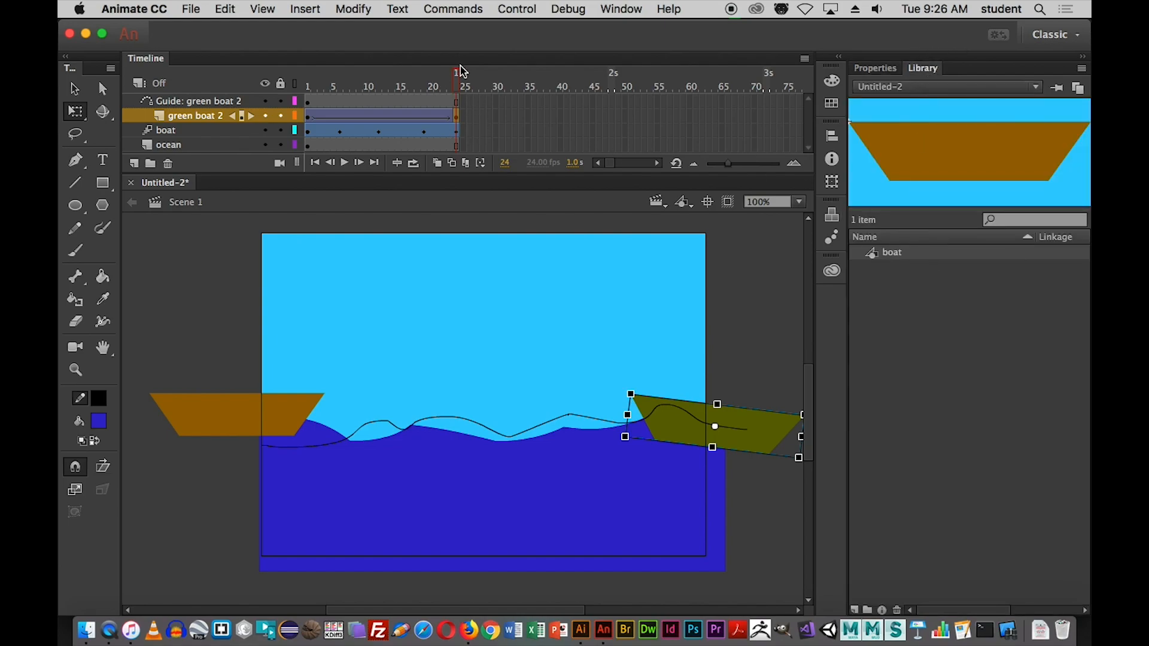
drag(460, 74, 308, 77)
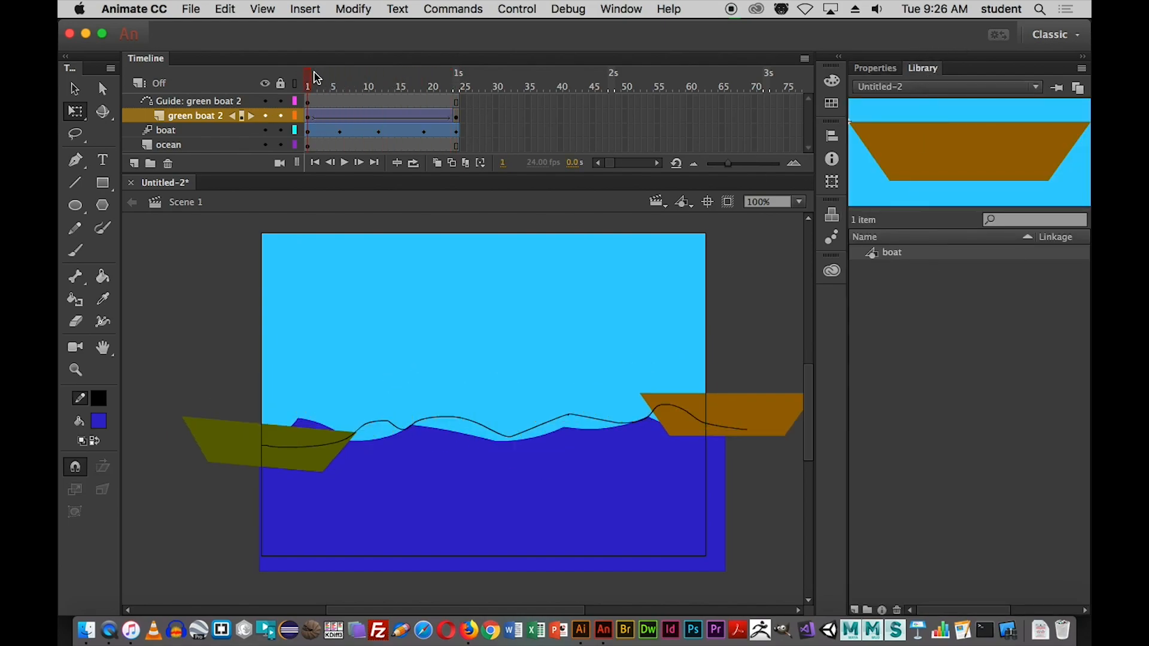
key(super+Return)
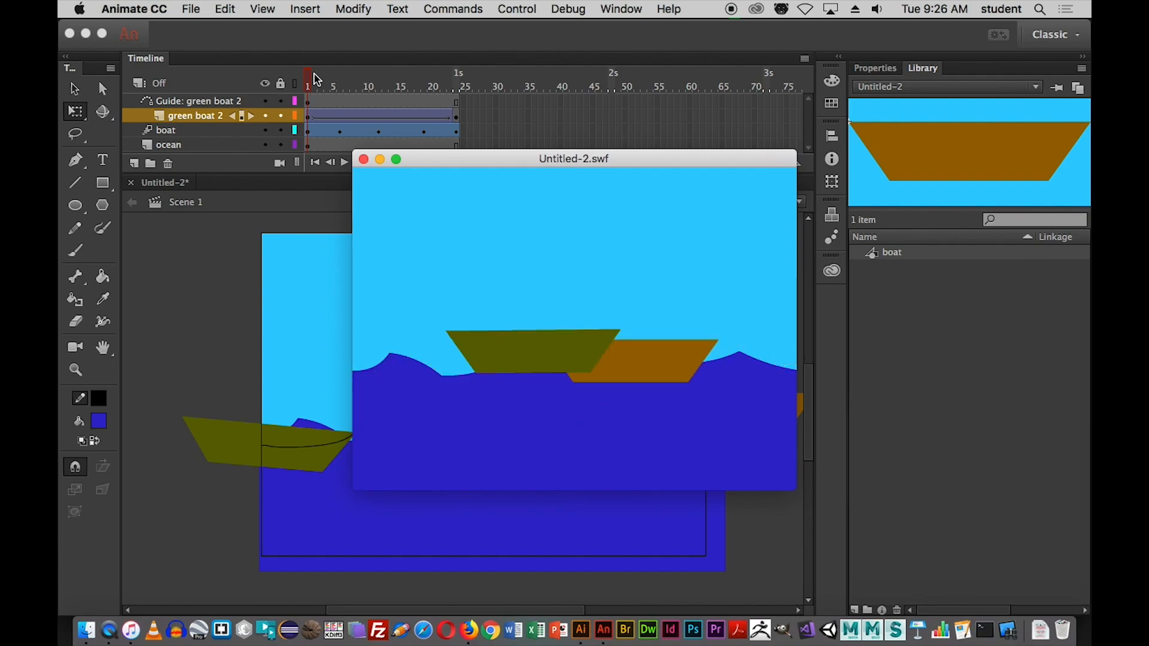
click(363, 160)
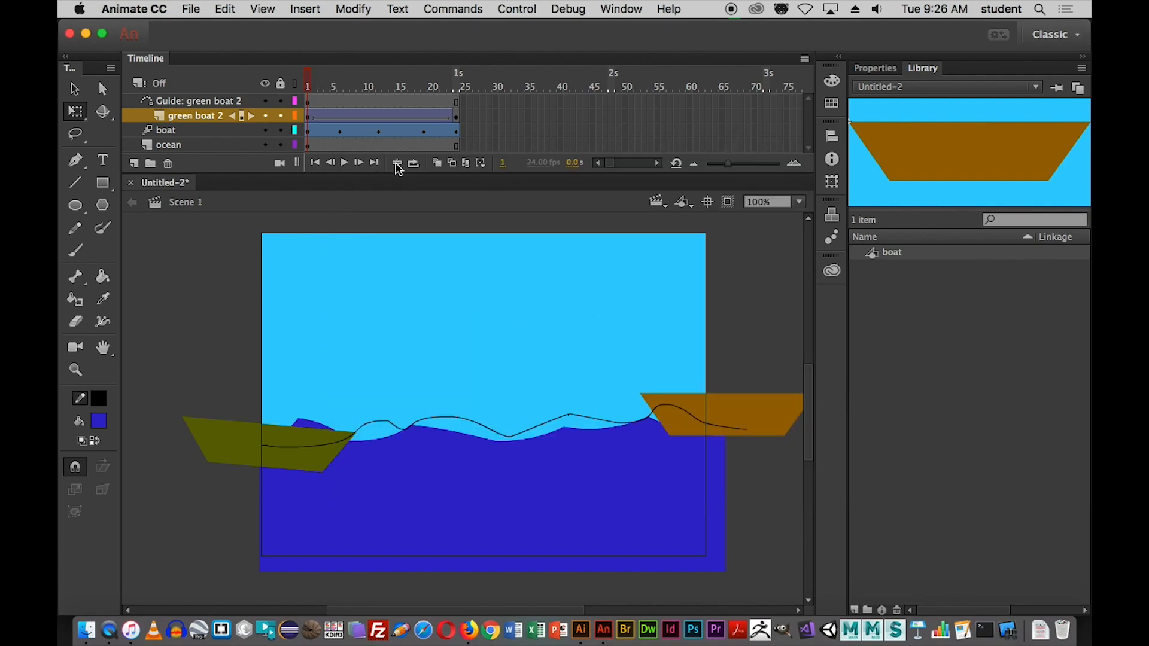
- Extend the green boat 2 classic tween and the boat motion tween to frame 48
click(457, 118)
drag(606, 121, 613, 122)
drag(456, 131, 610, 129)
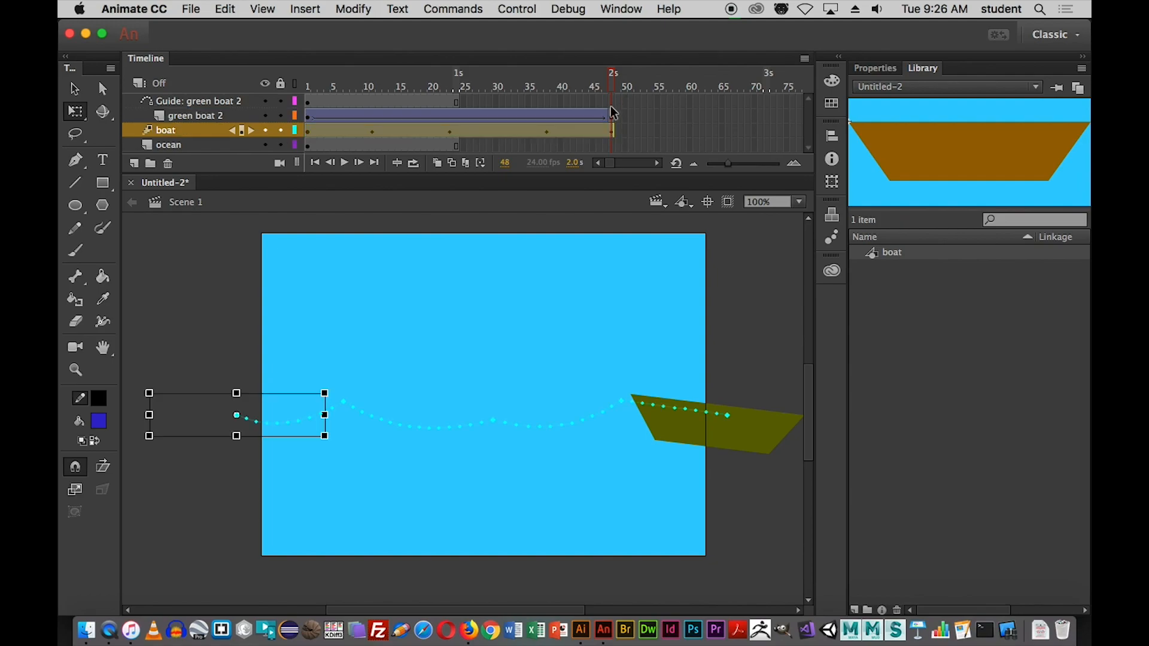
- Insert frames on the guide and ocean layers so that both extend to frame 48
click(611, 102)
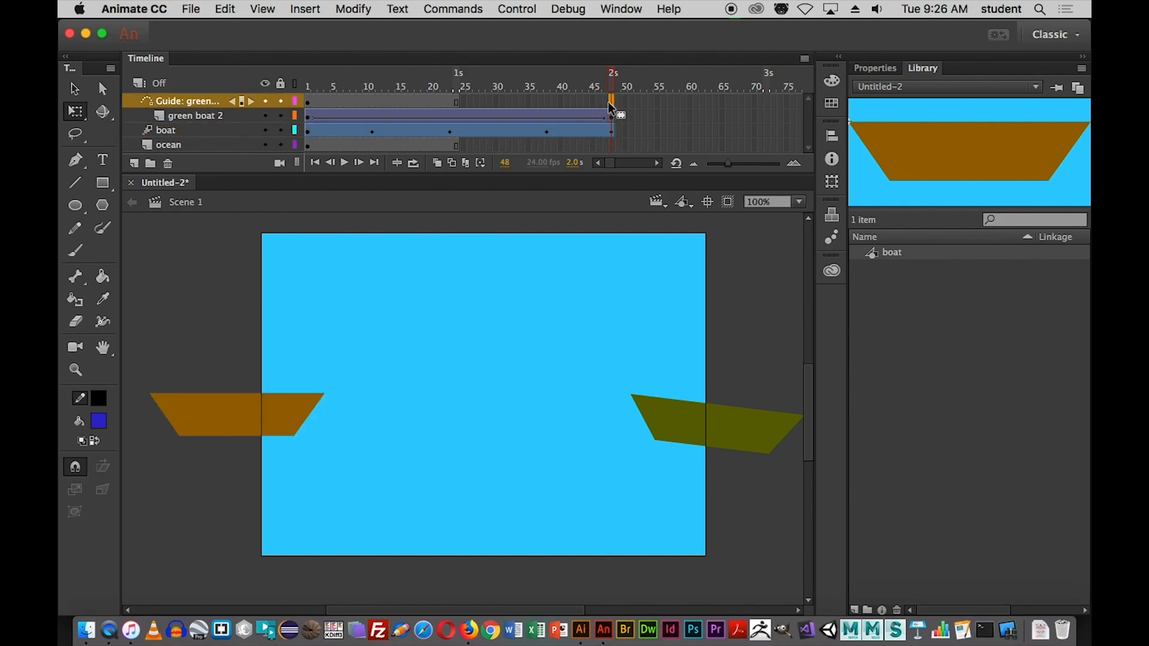
right_click(612, 100)
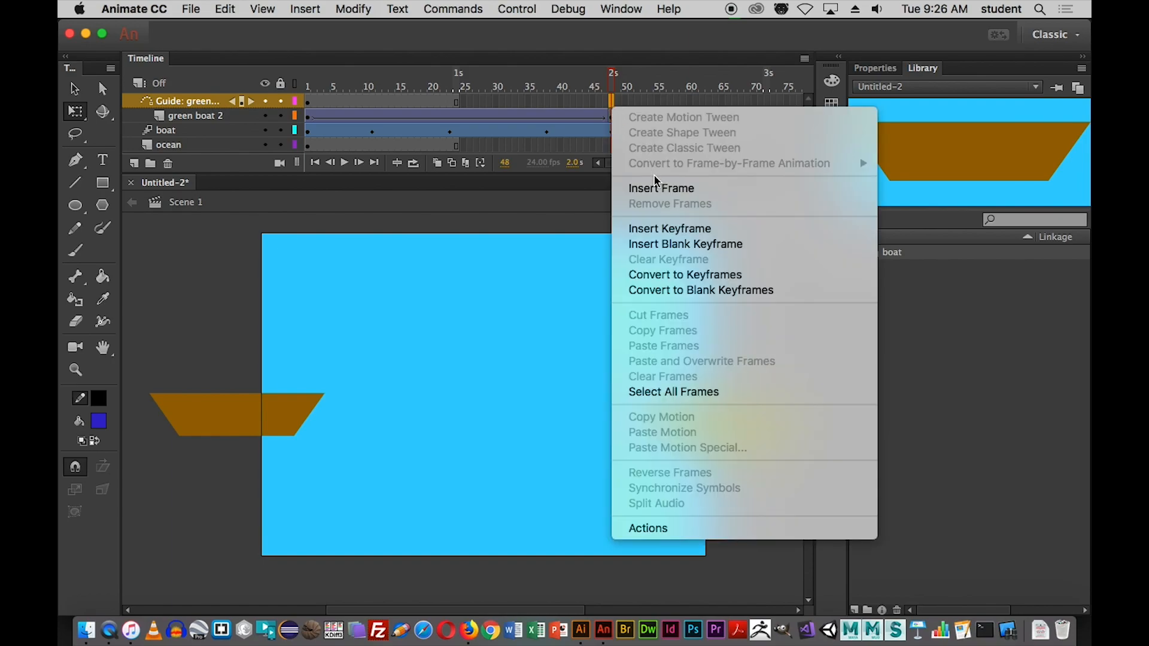
click(659, 193)
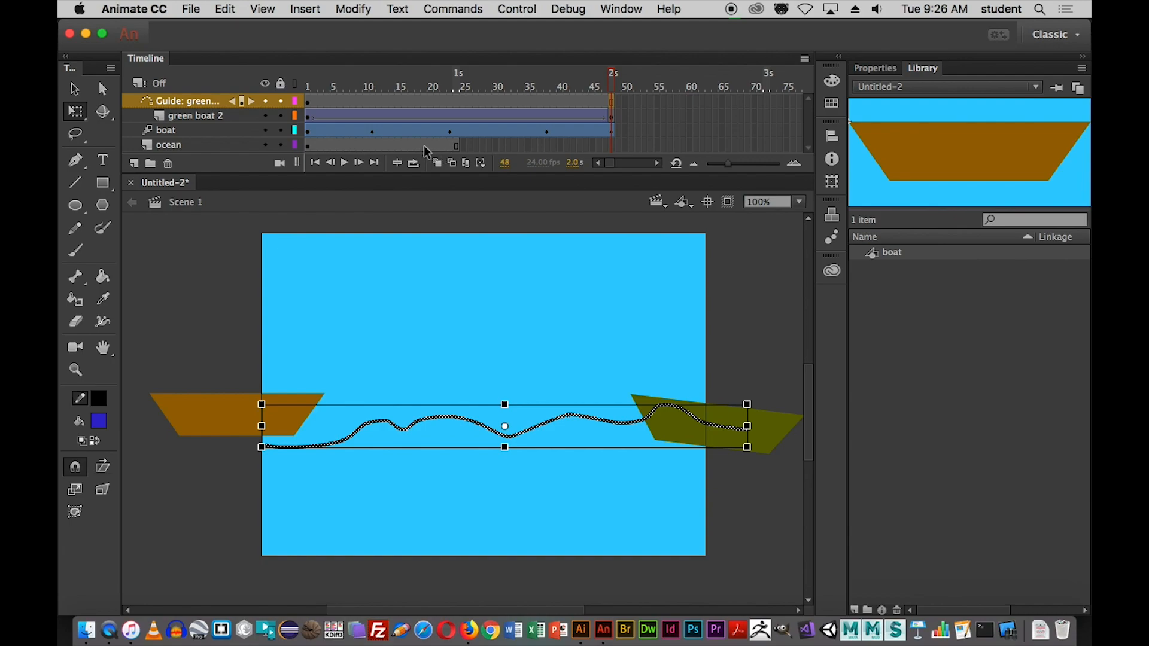
click(611, 146)
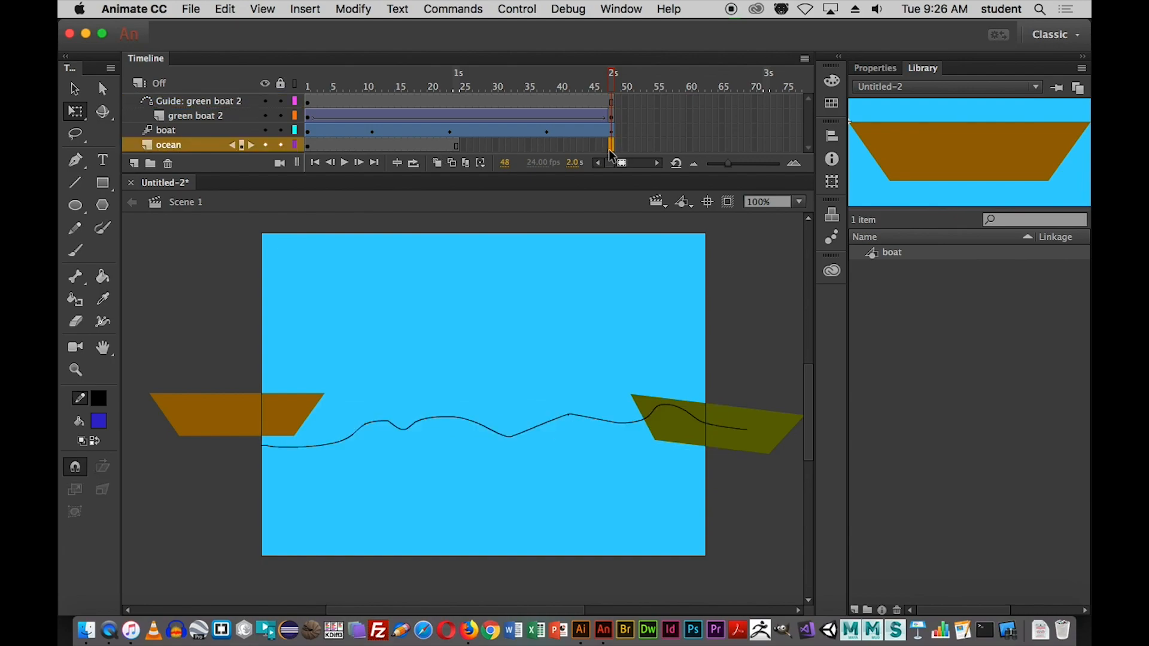
key(F5)
- Test the movie to check the slower two-second boat animation
drag(609, 78, 321, 91)
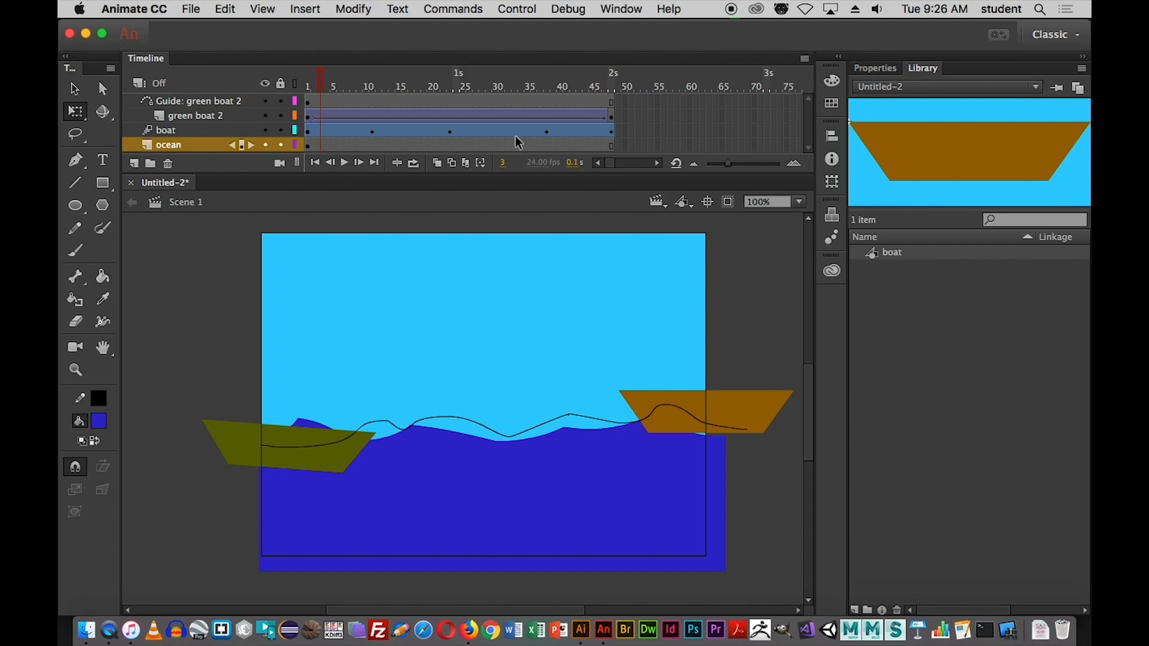
key(super+Return)
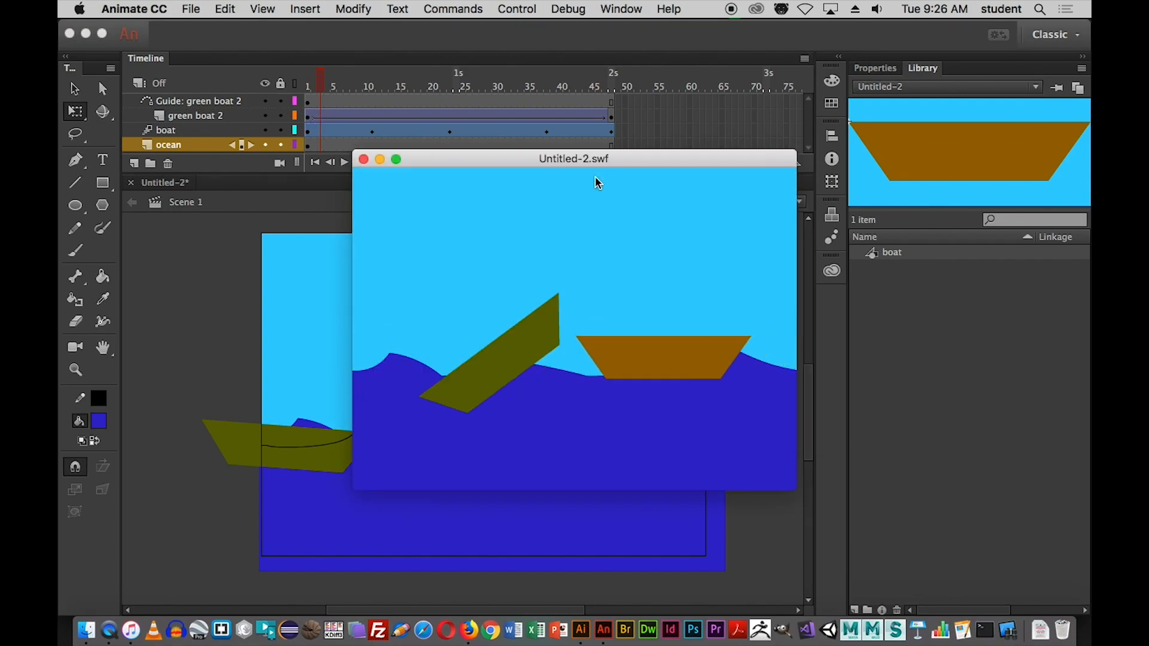
key(super+w)
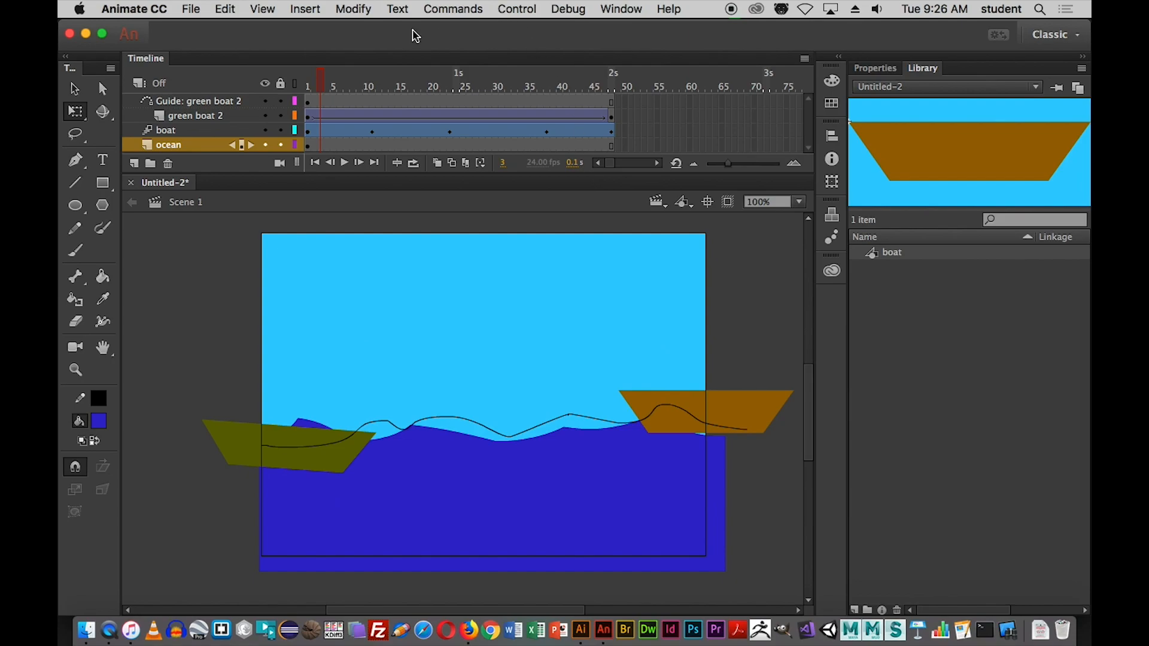
- Add a new layer above the green boat 2 guide layer and name it clouds
drag(309, 81, 200, 99)
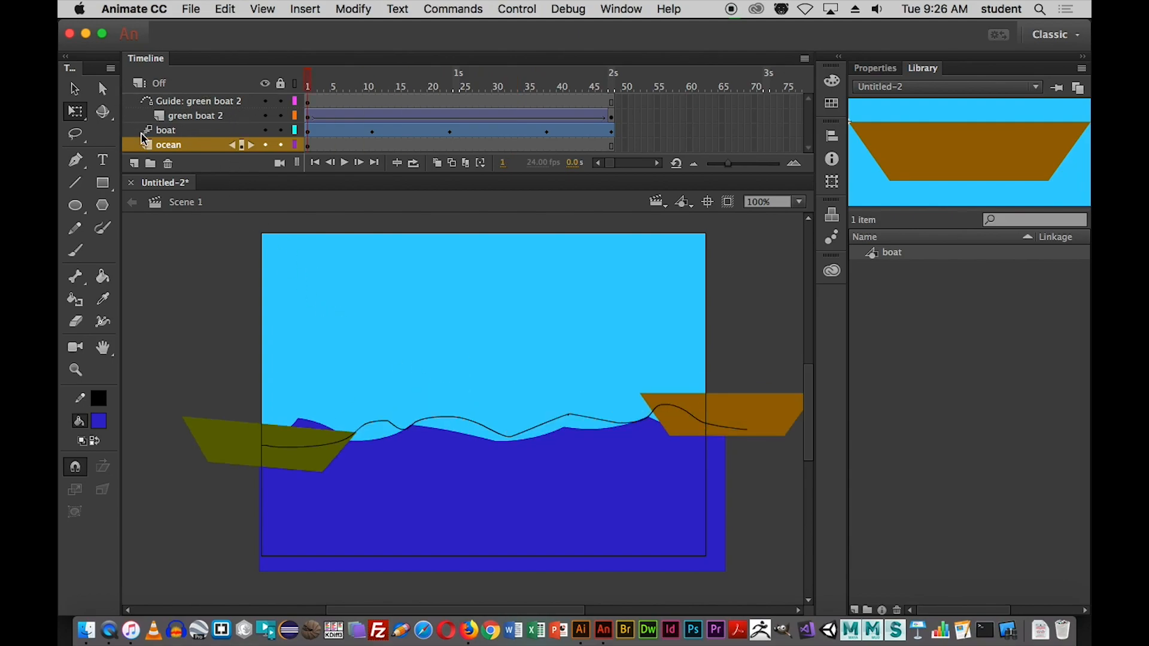
click(184, 101)
click(134, 164)
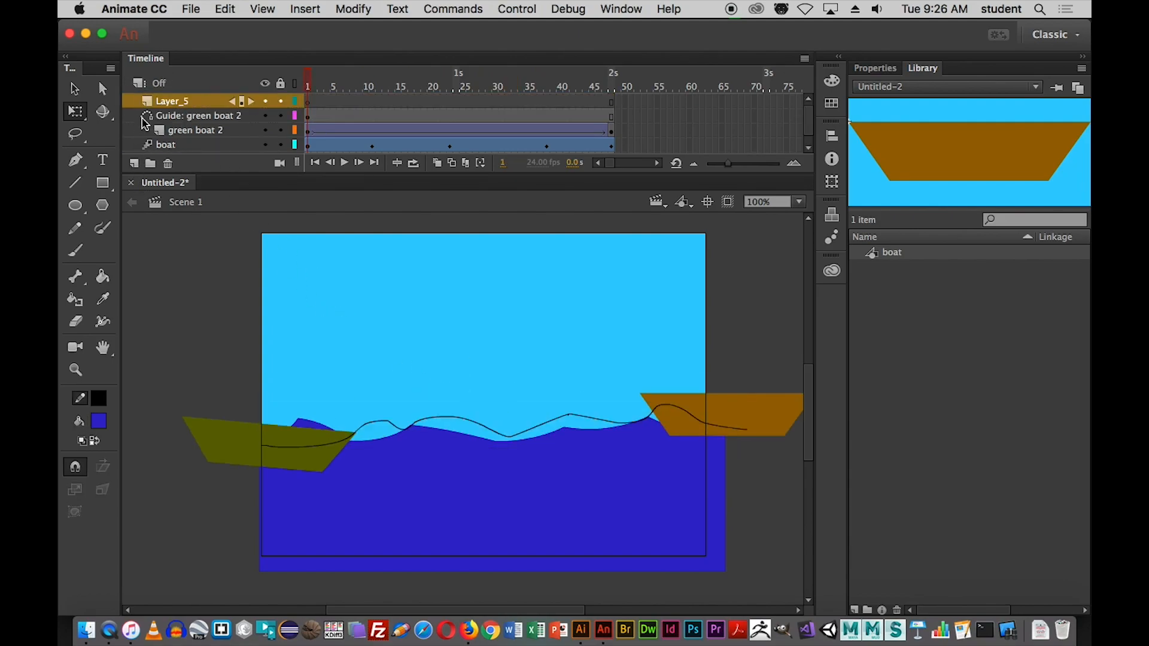
double_click(172, 102)
text(c)
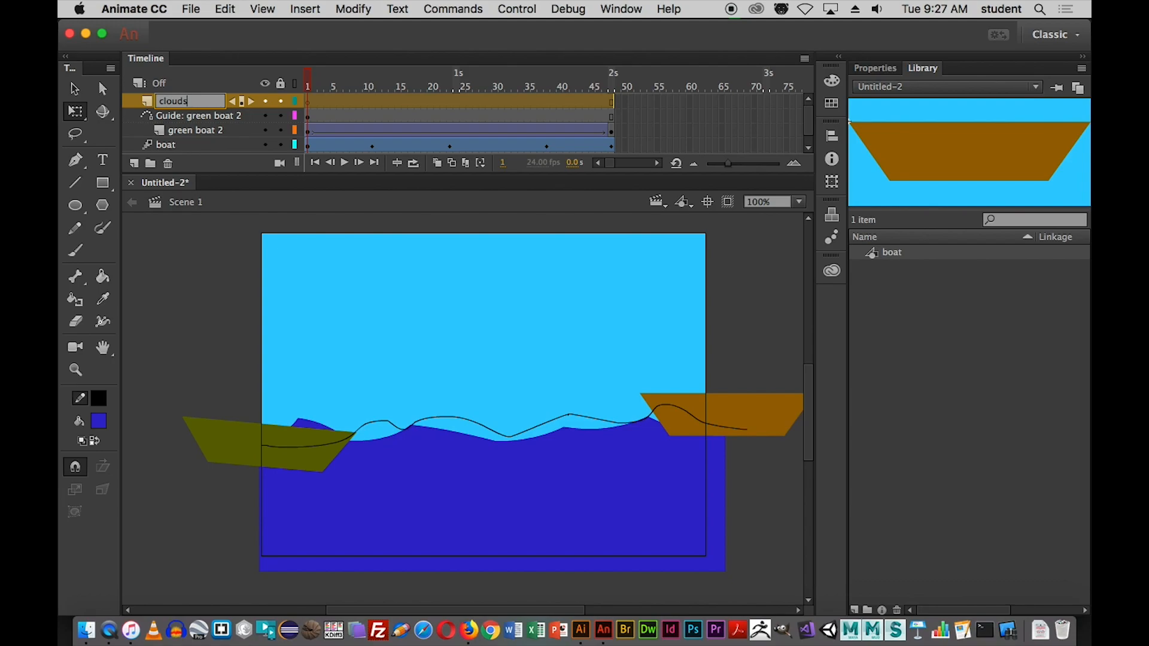
text(louds)
key(Return)
- Draw a white cloud without an outline in the sky's upper left on the clouds layer, using overlapping ovals
click(75, 205)
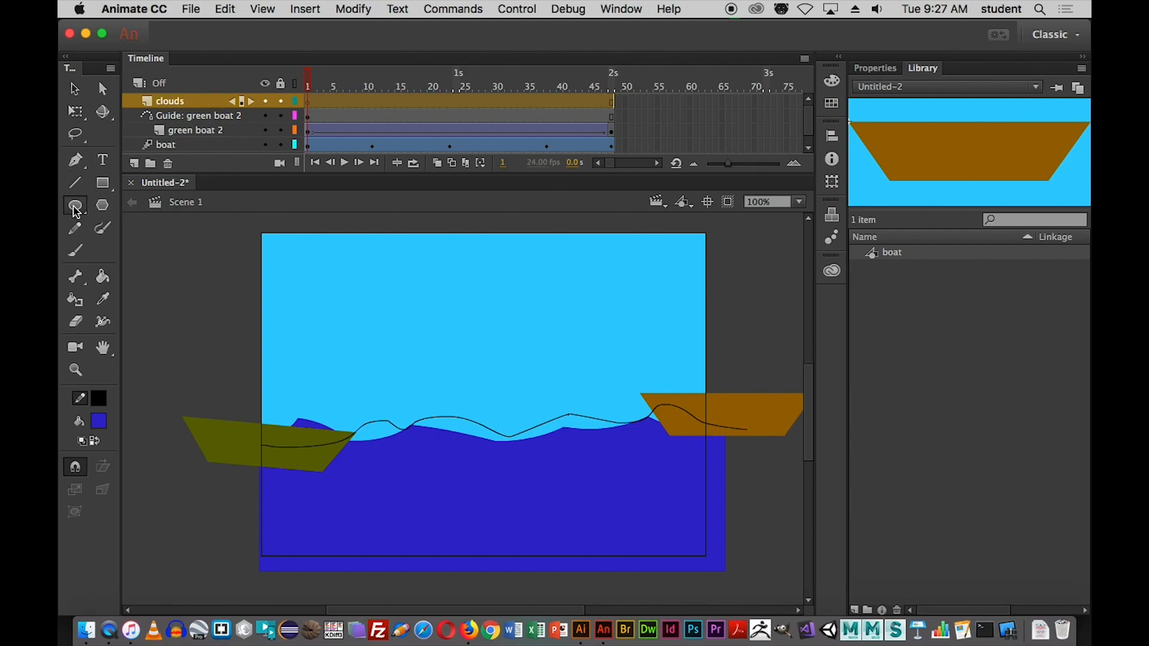
click(98, 422)
click(161, 319)
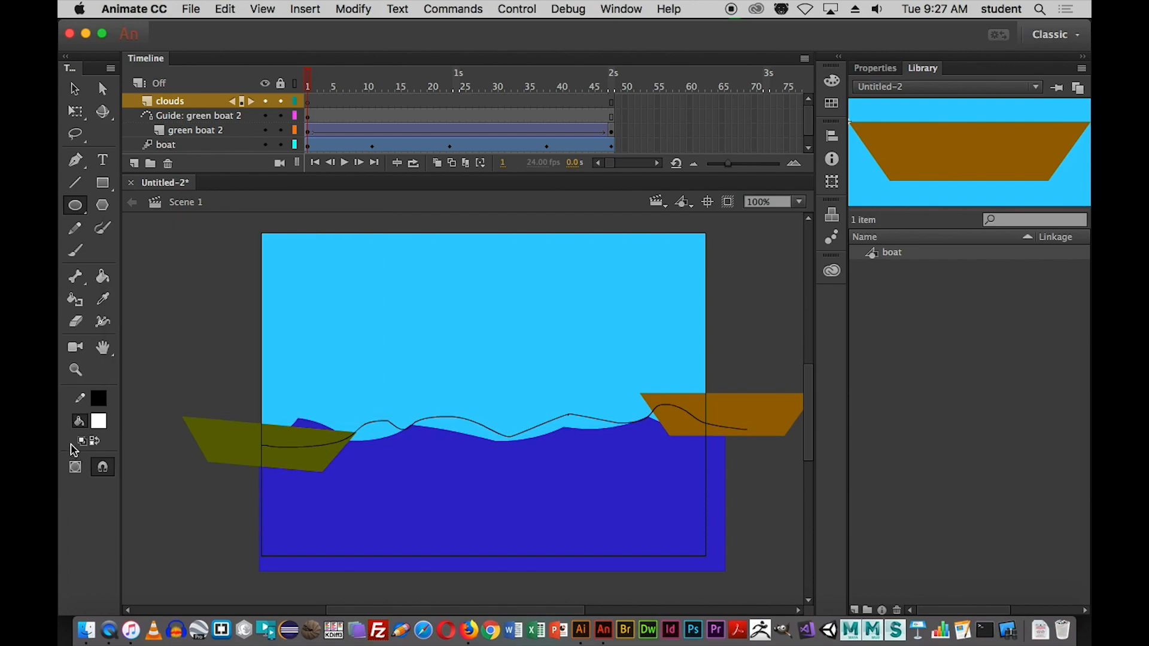
click(98, 400)
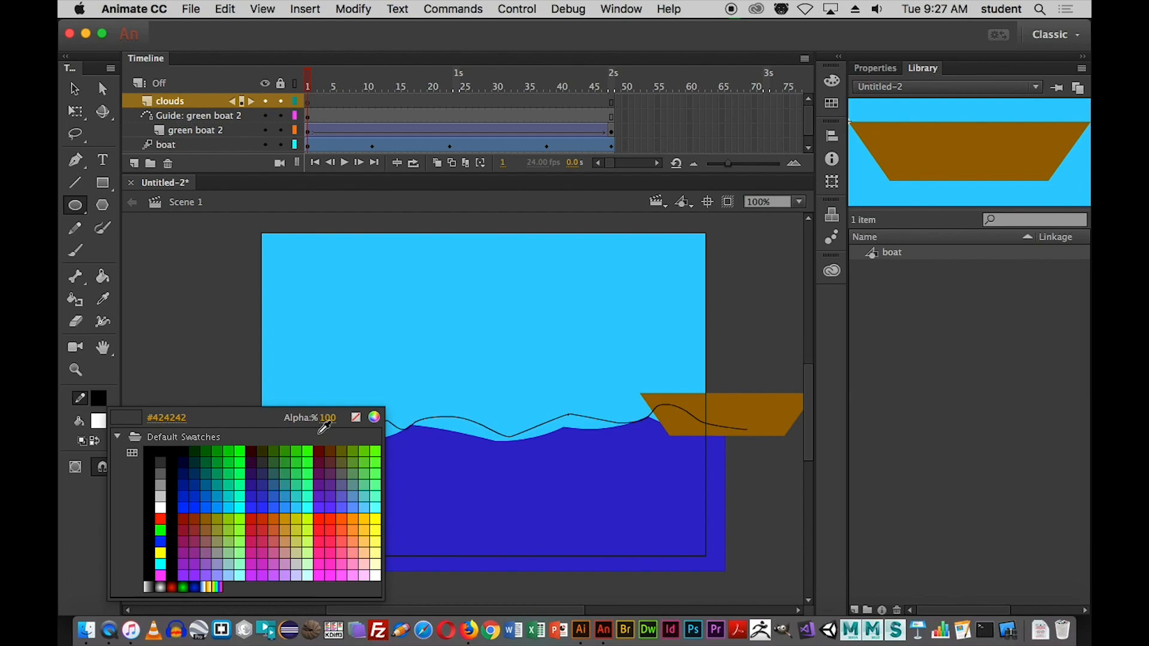
click(356, 418)
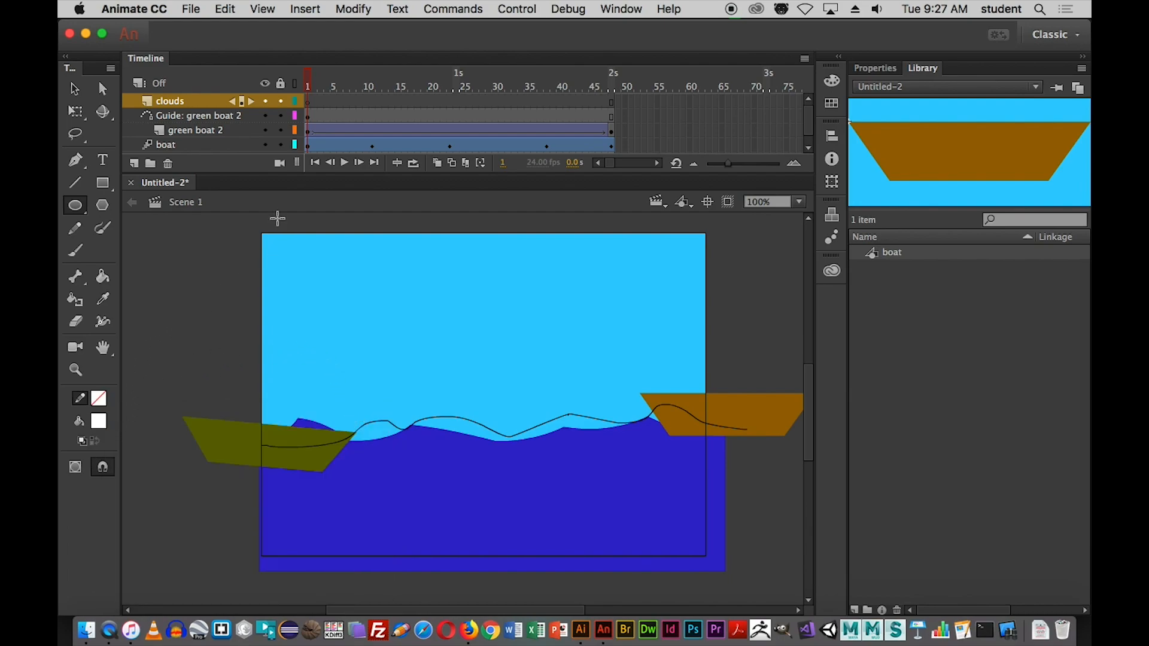
drag(320, 265, 425, 318)
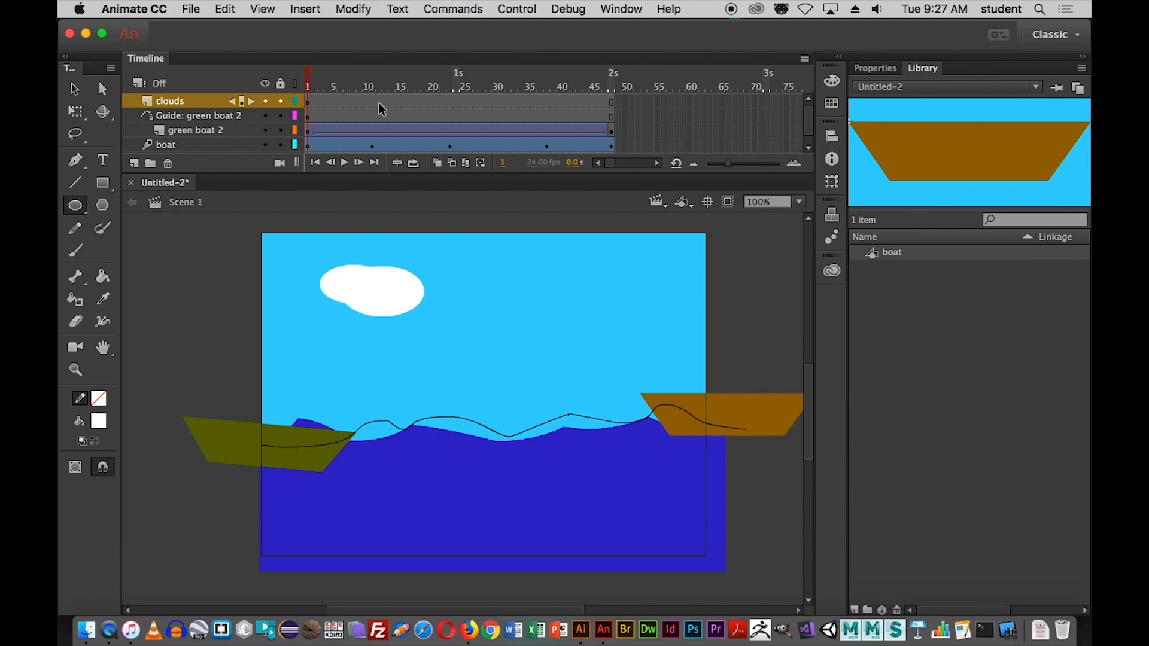
- Create a shape tween on the clouds layer and insert a keyframe at frame 48
right_click(411, 103)
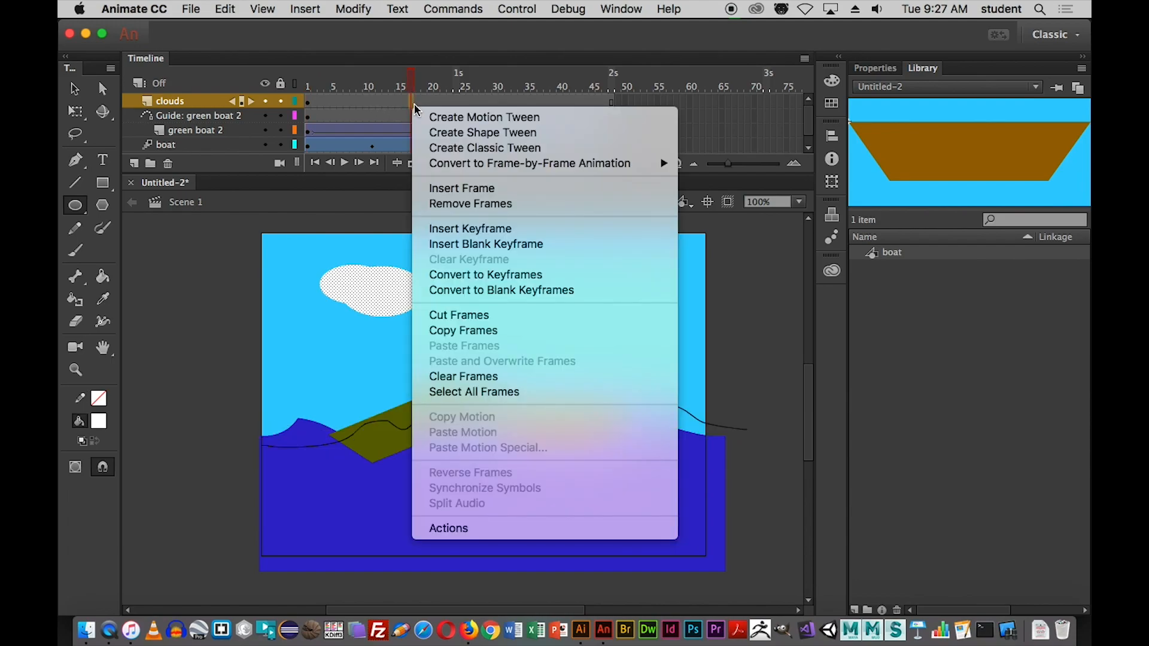
click(444, 133)
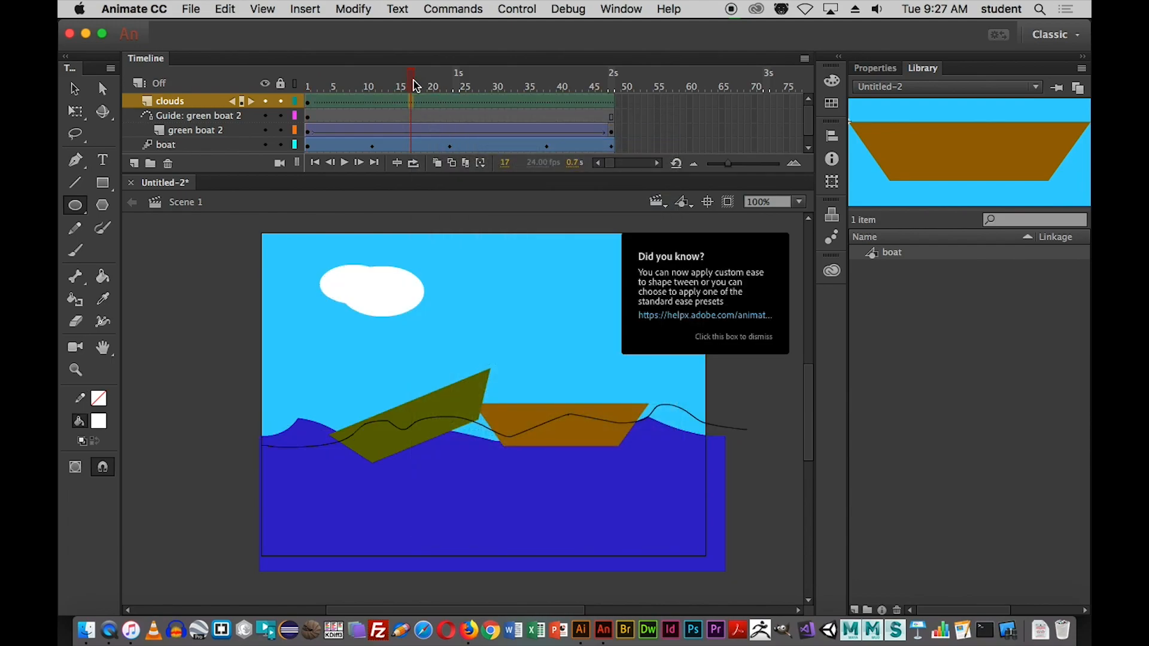
drag(417, 84, 622, 106)
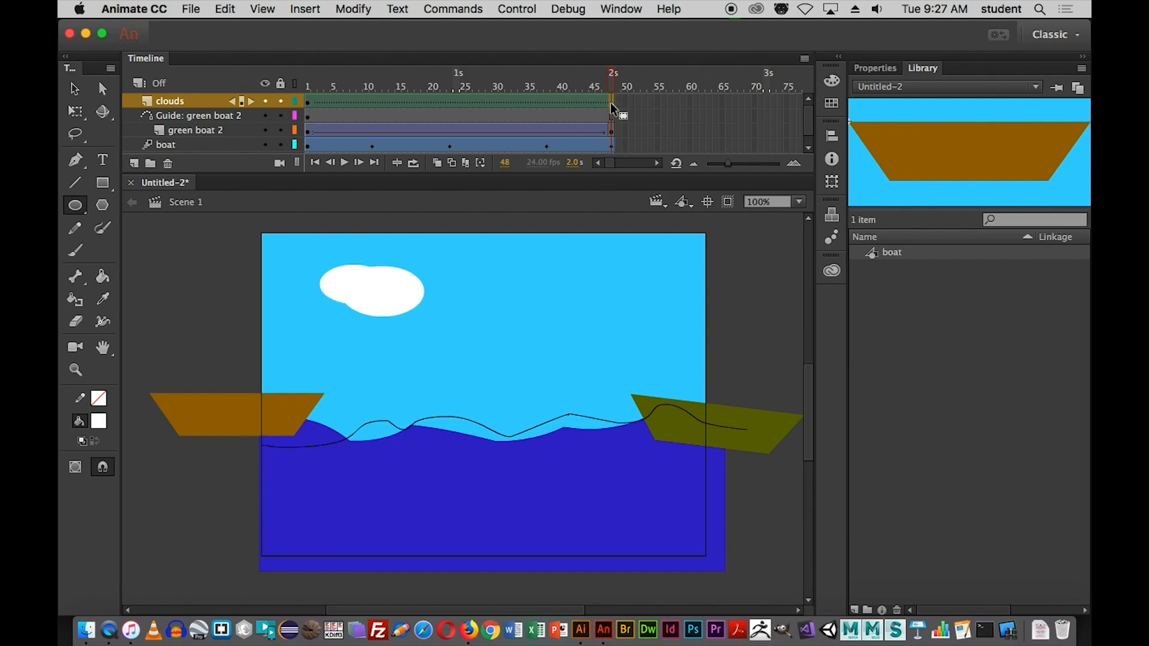
key(F6)
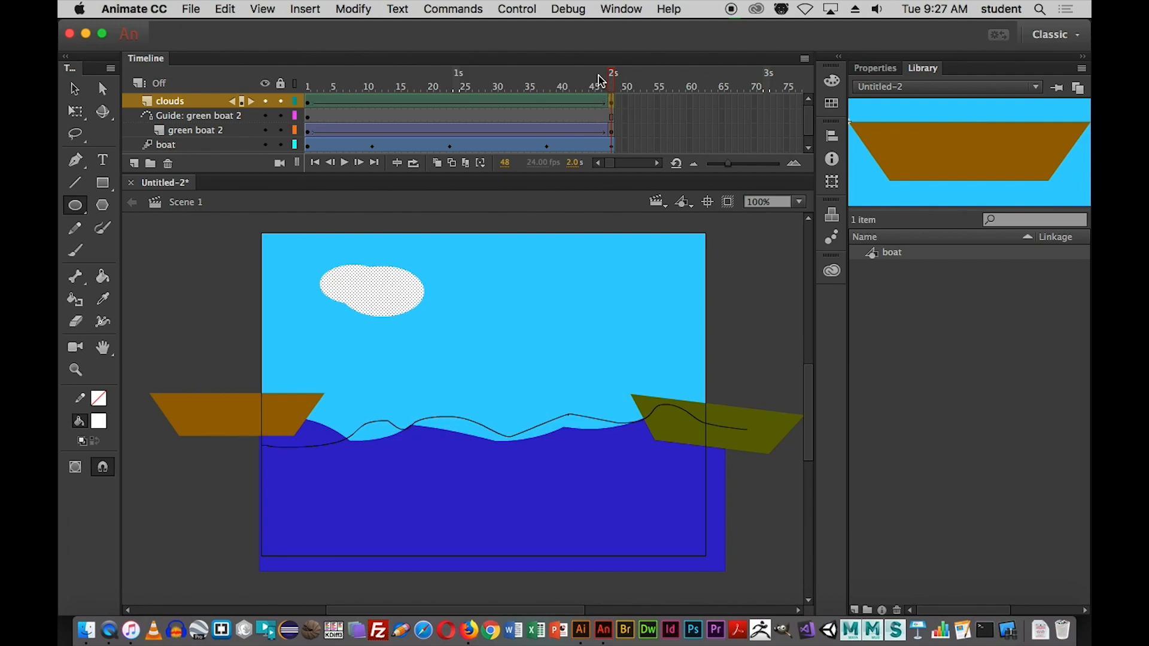
mouse_move(603, 80)
mouse_down()
mouse_move(322, 86)
mouse_move(611, 87)
mouse_up()
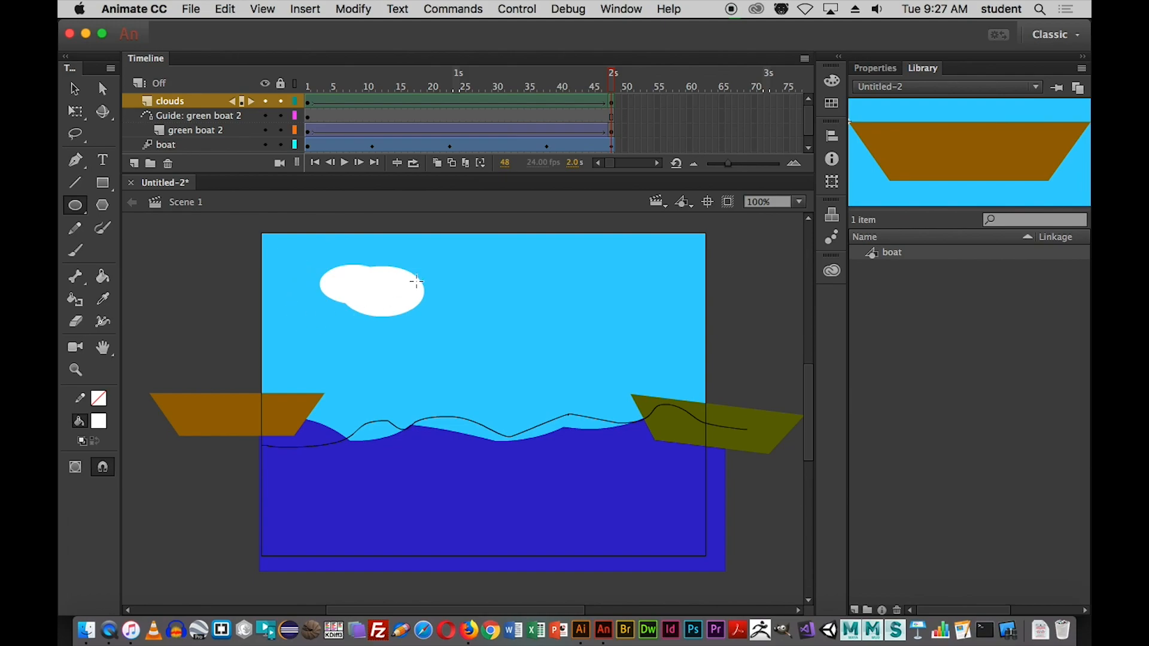
- Move the cloud at frame 48 across to the right side of the sky and scrub through its motion
click(75, 88)
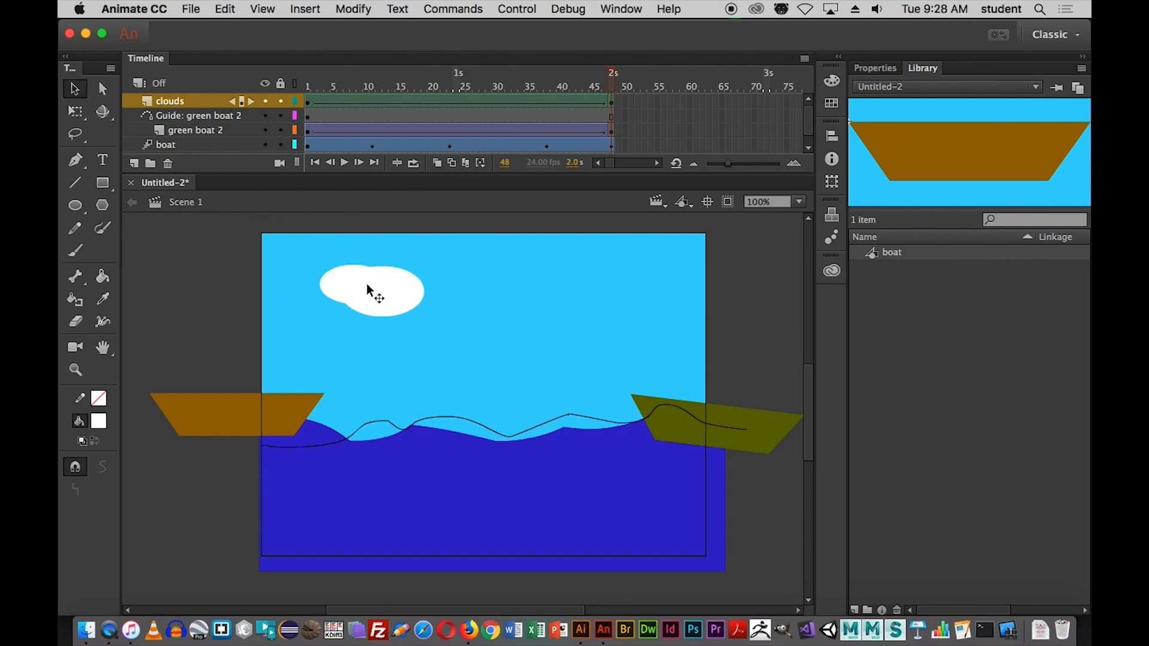
click(380, 290)
drag(611, 77, 639, 109)
click(388, 303)
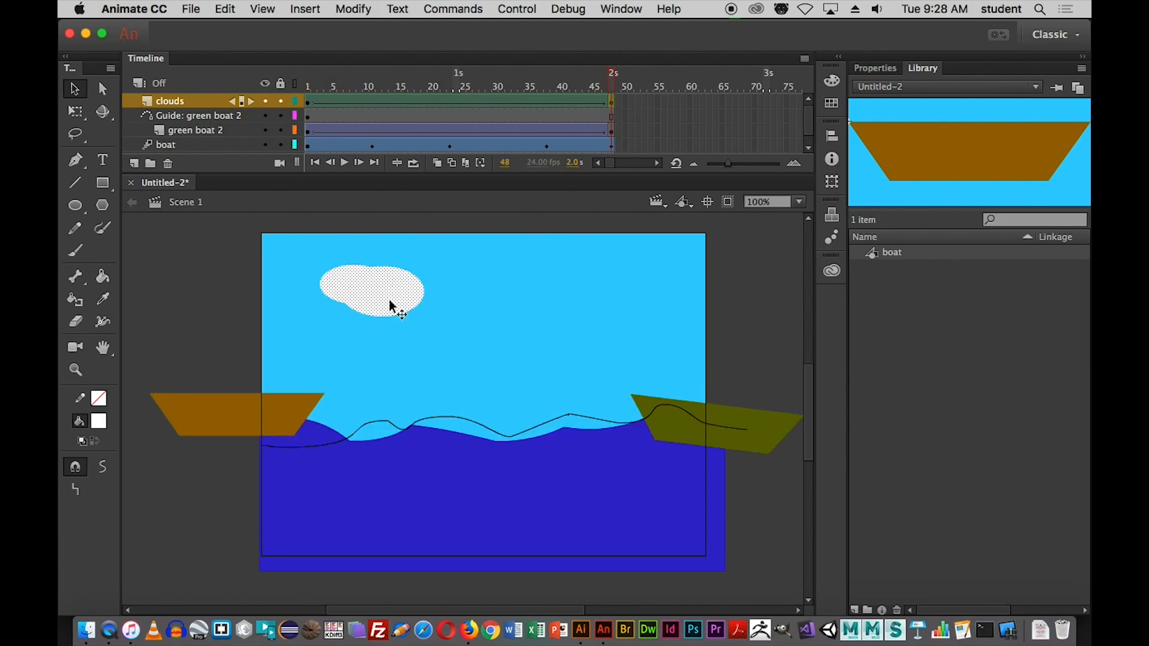
drag(388, 303, 623, 292)
drag(614, 75, 675, 102)
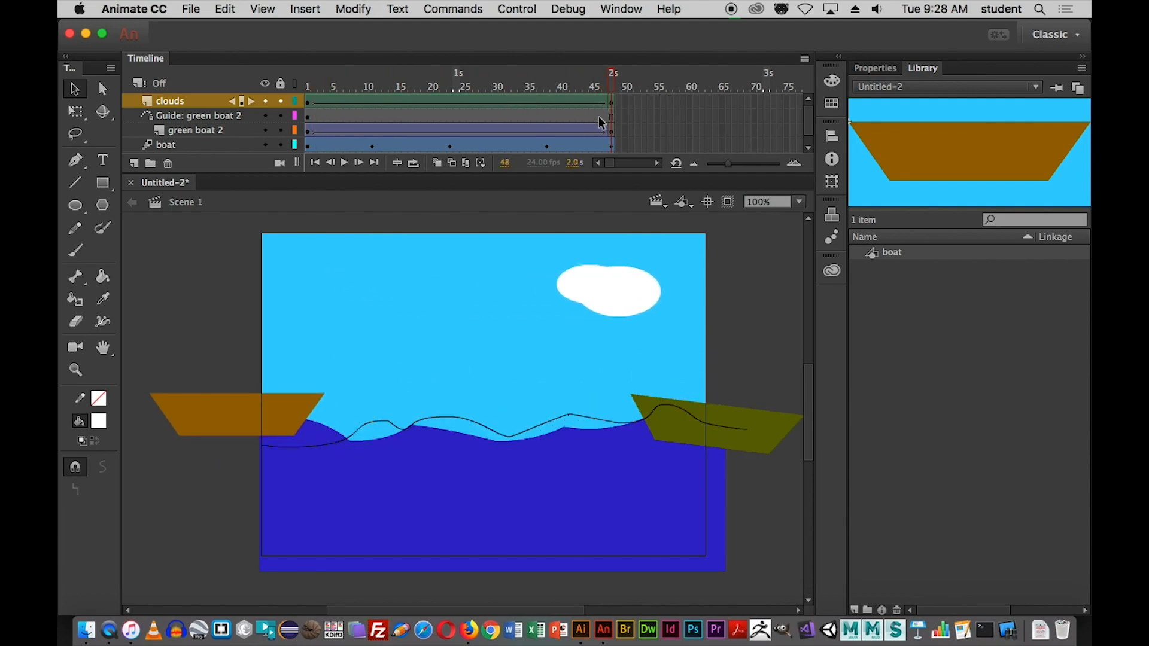
- Stretch the cloud's left and right edges outward at frame 48 to make it a longer shape
click(612, 102)
key(F6)
drag(558, 276, 508, 269)
drag(651, 278, 697, 280)
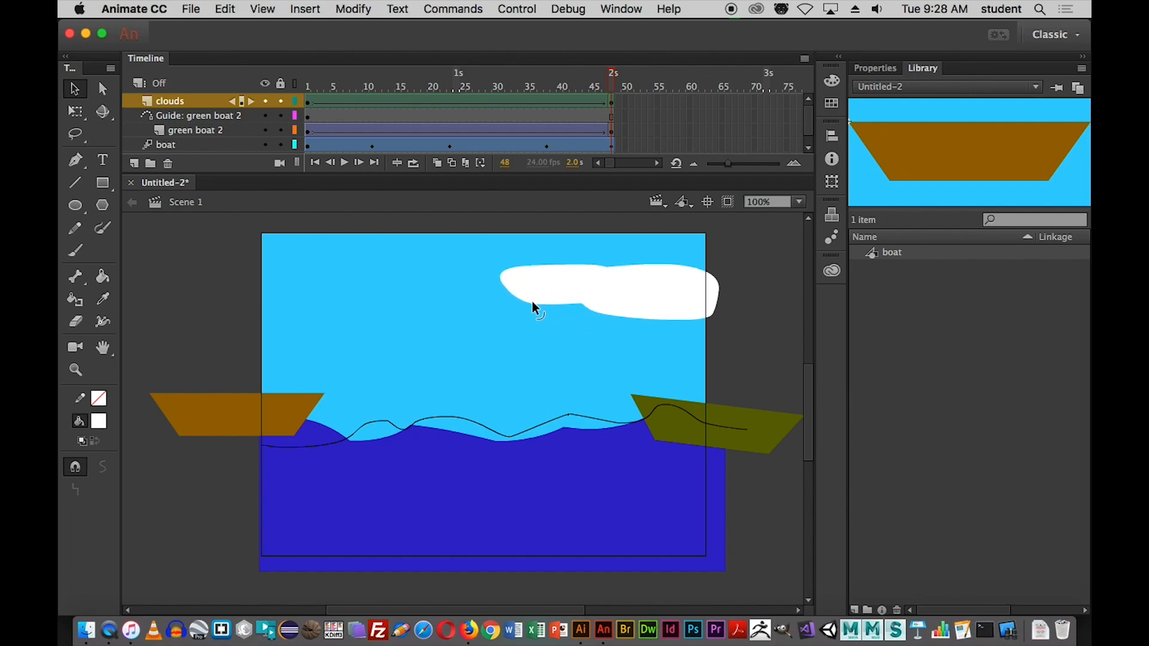
- Scrub the timeline and test the movie to check the cloud's shape change
mouse_move(611, 84)
mouse_down()
mouse_move(311, 93)
mouse_move(614, 100)
mouse_up()
key(super+Return)
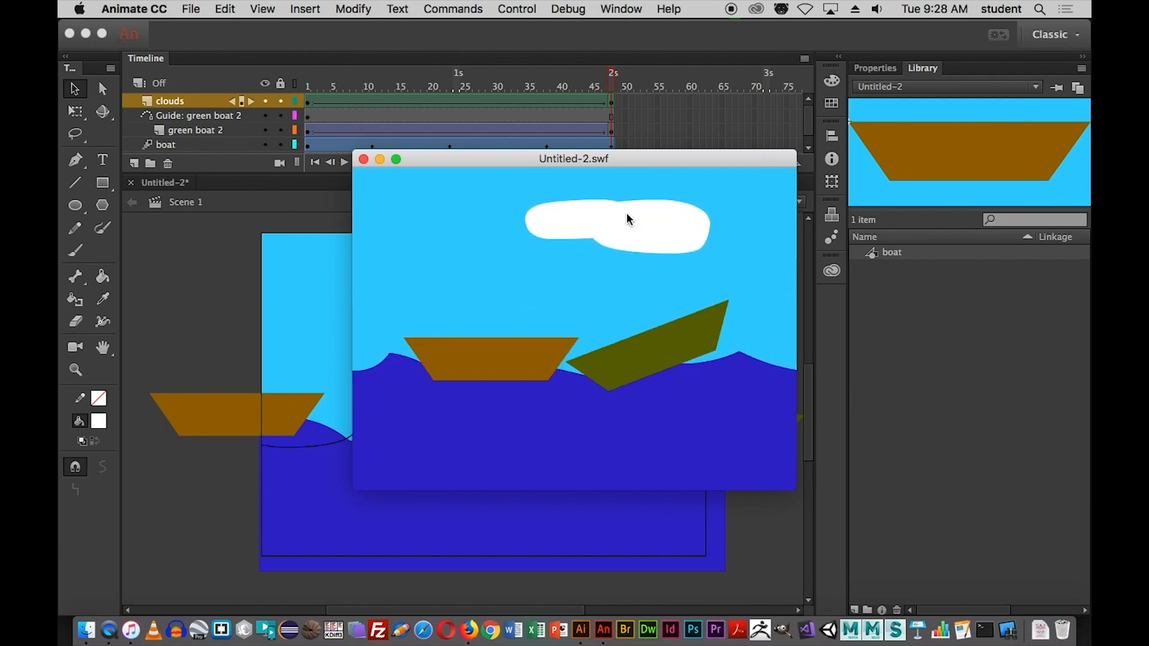
key(super+w)
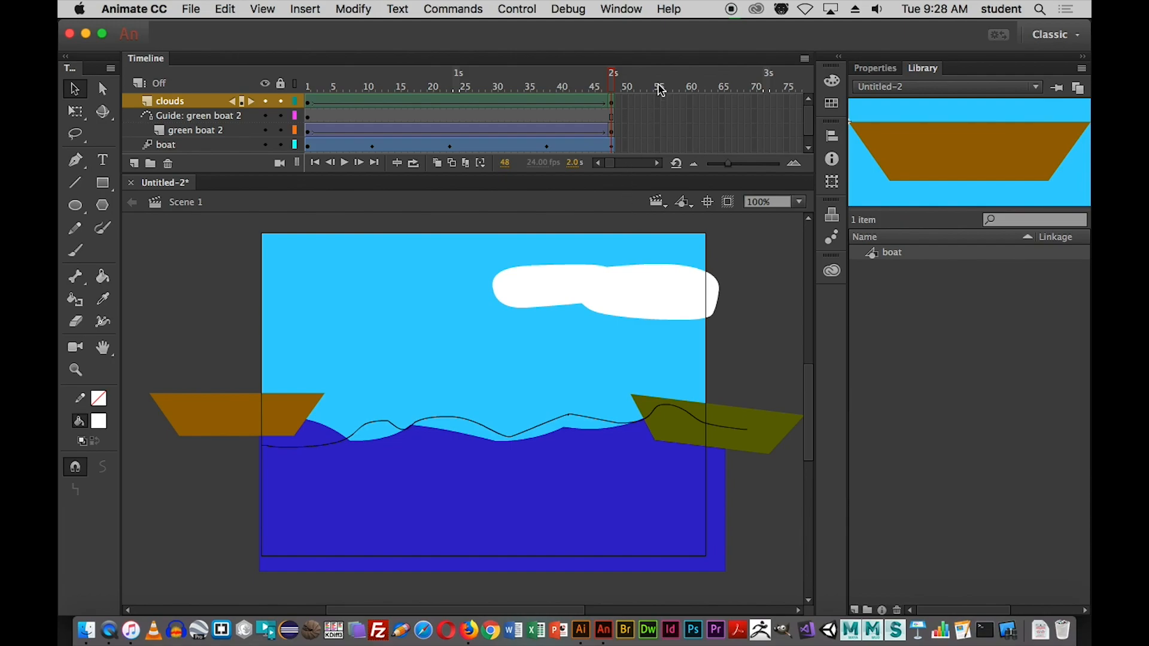
- Change the fill of the stretched cloud at frame 48 to blue
click(310, 86)
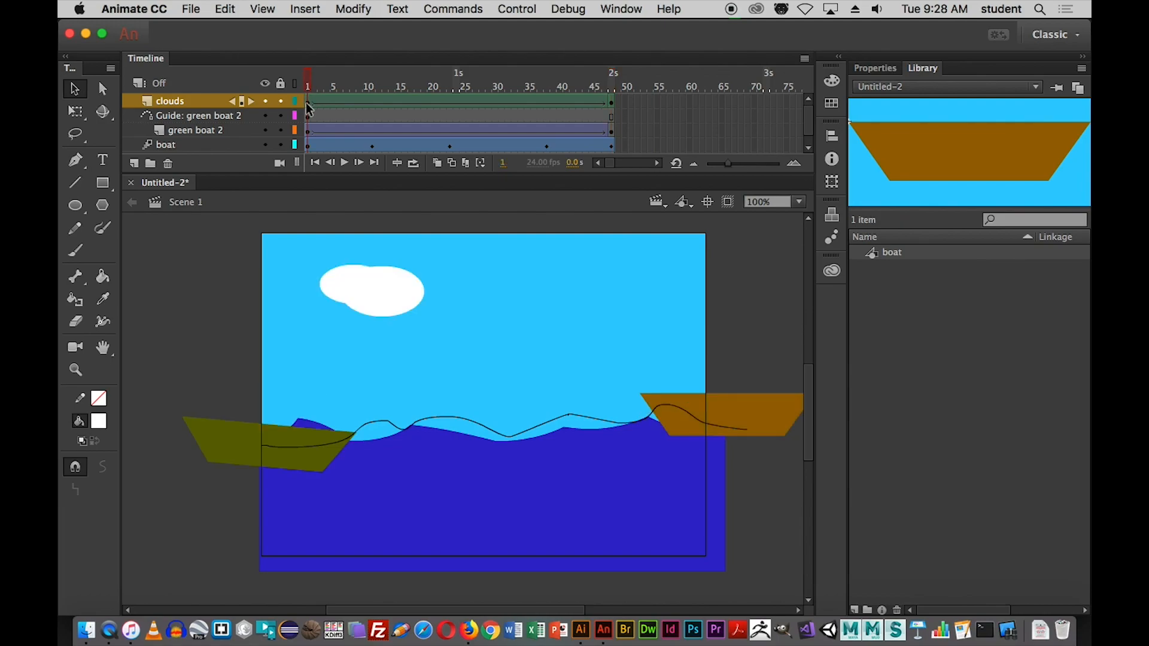
click(614, 87)
click(664, 302)
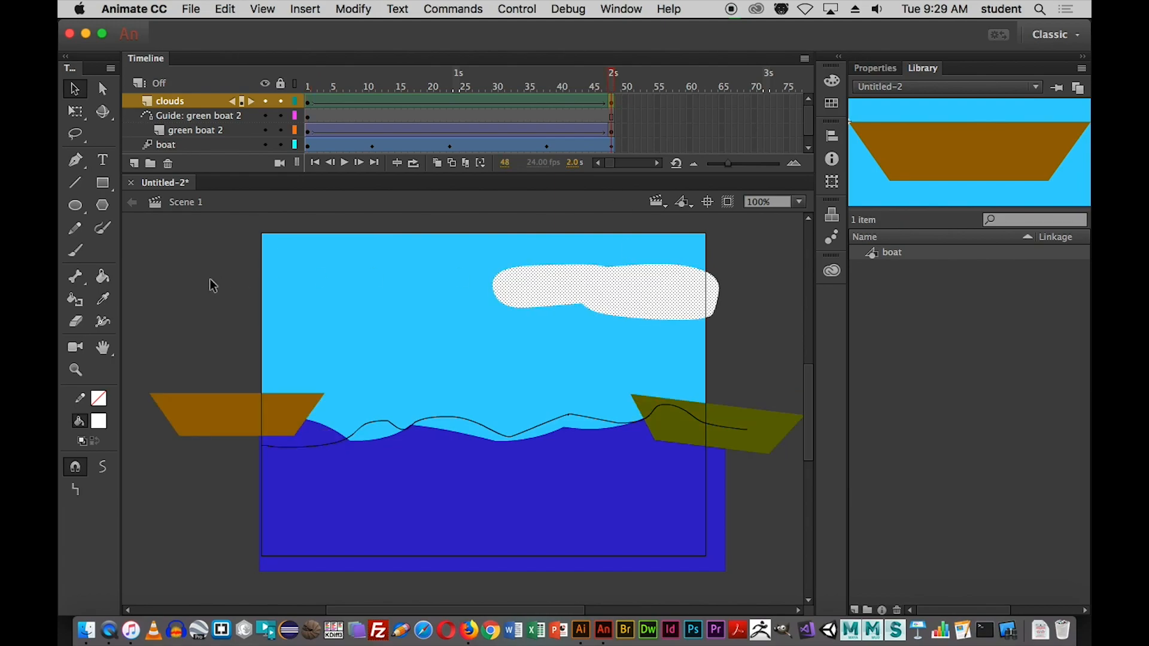
click(99, 421)
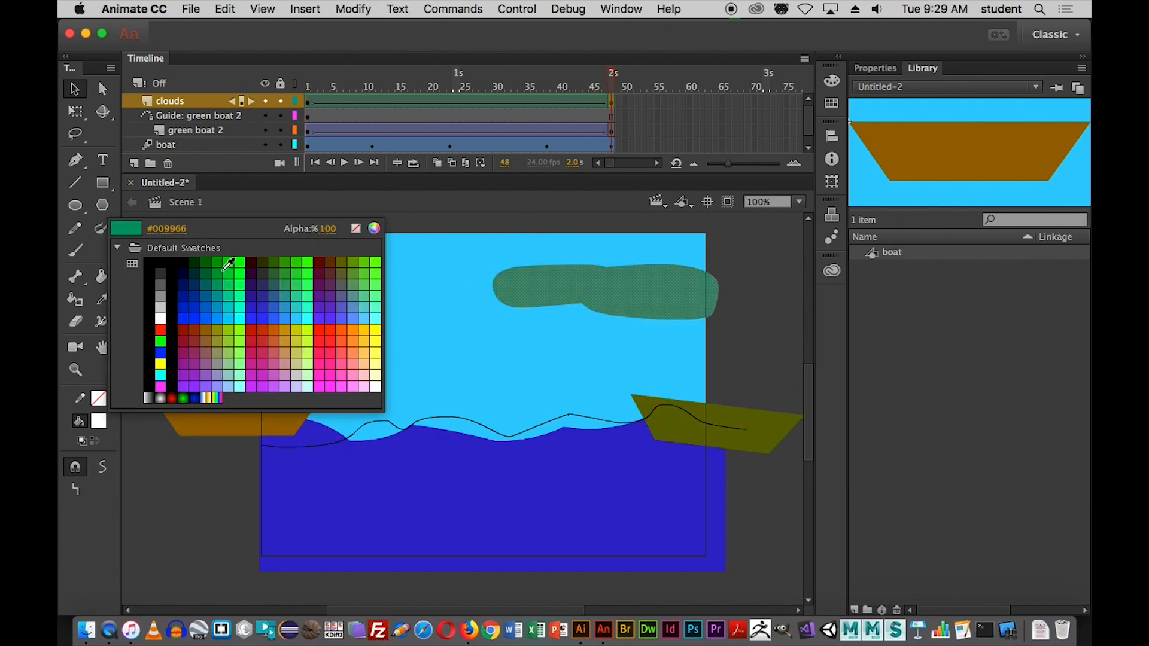
click(259, 311)
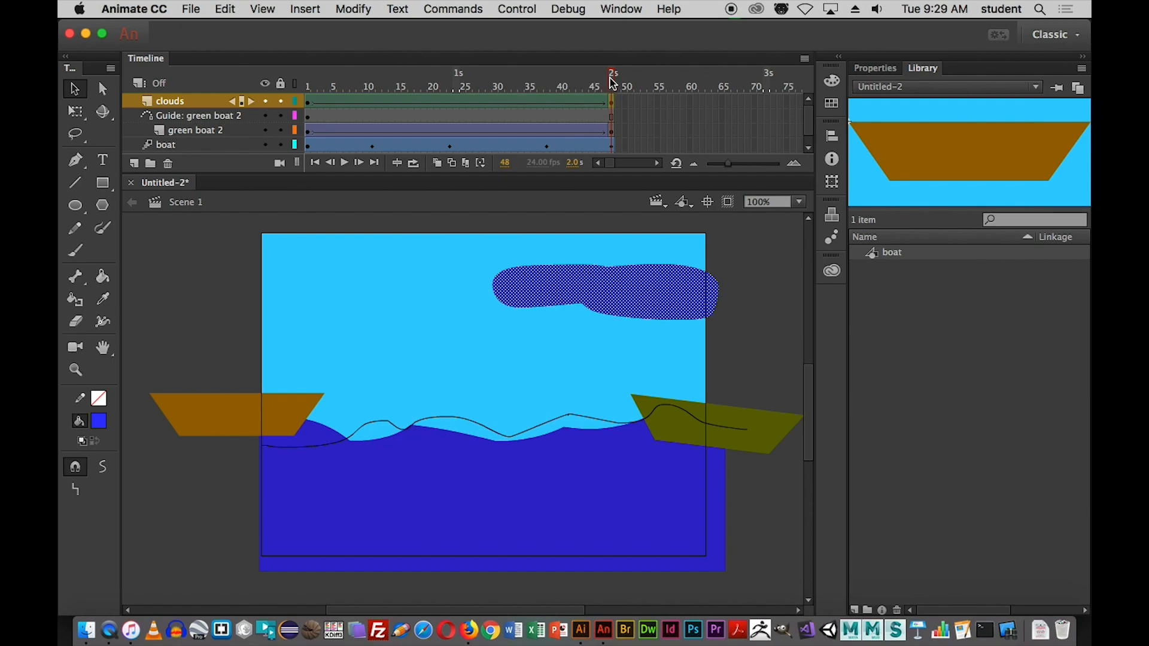
- Return to frame 1 and test the movie to check the cloud's colour change
drag(613, 84, 307, 87)
key(super+Return)
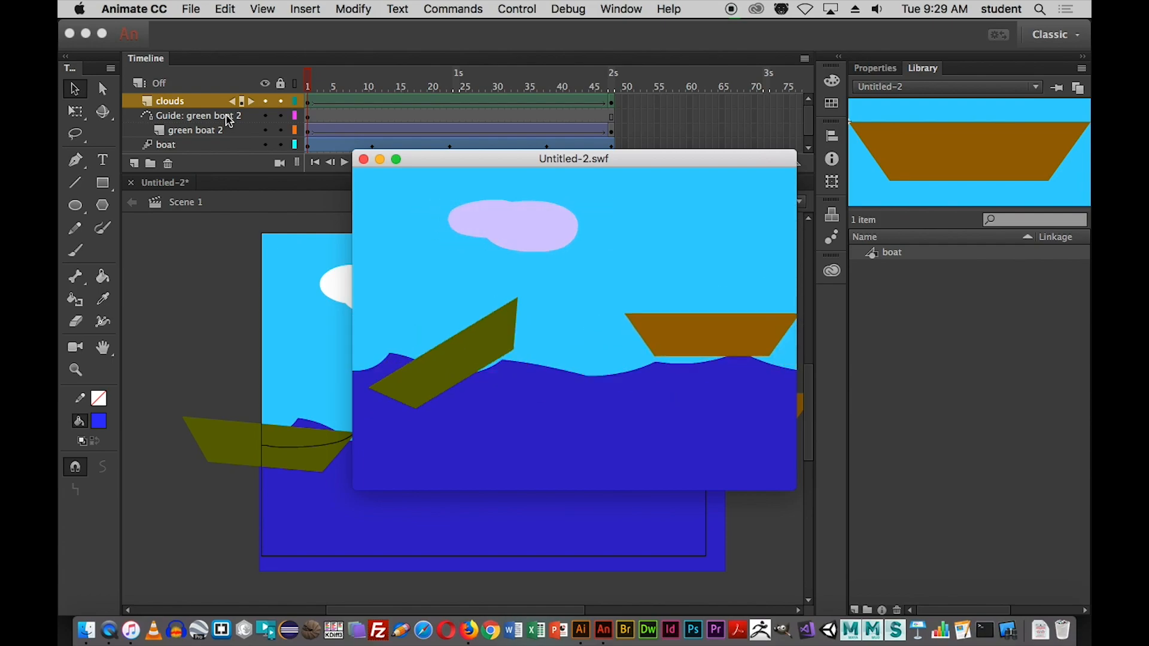
key(super+w)
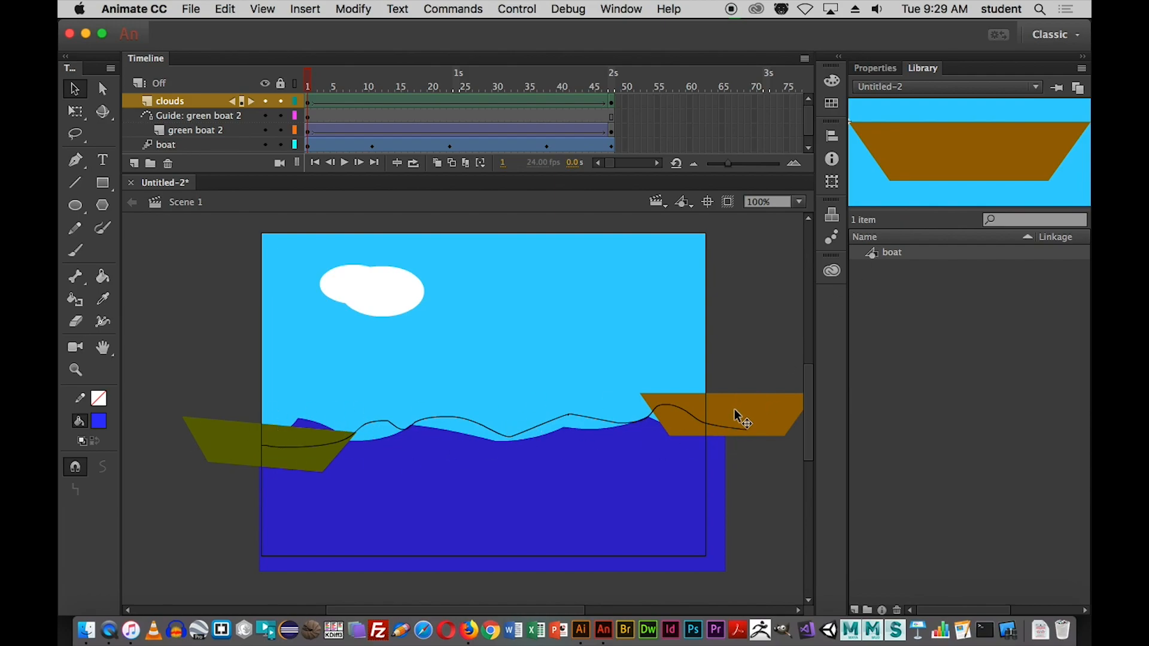
- Open the boat symbol for editing in place through the brown boat on the Scene 1 stage
double_click(877, 254)
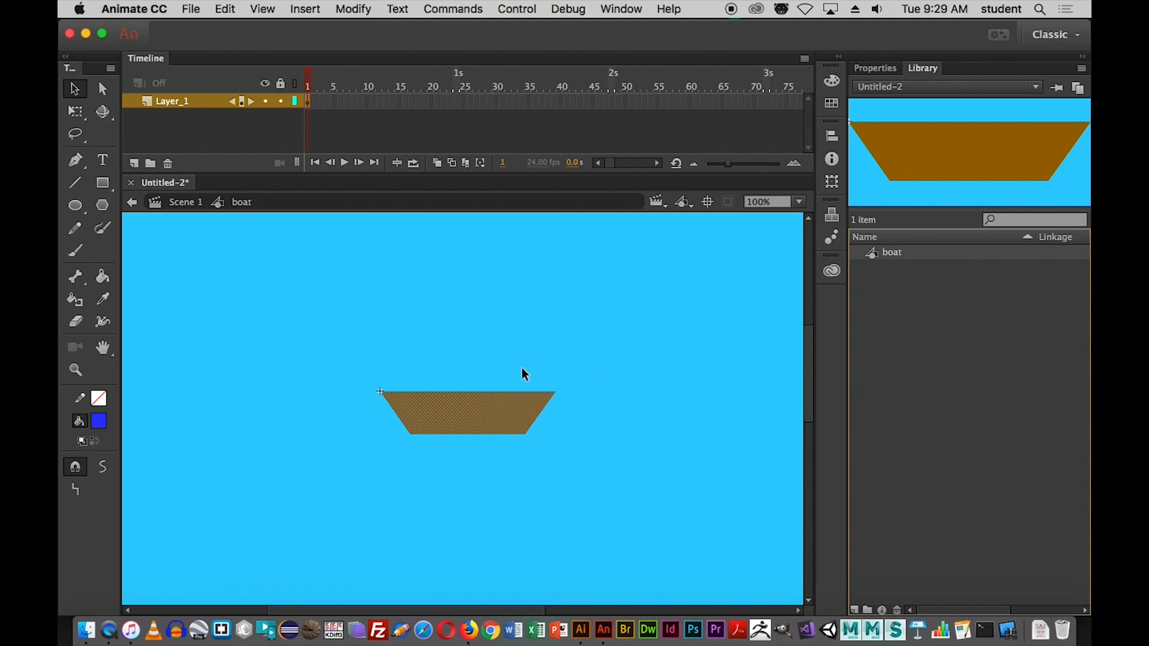
click(179, 204)
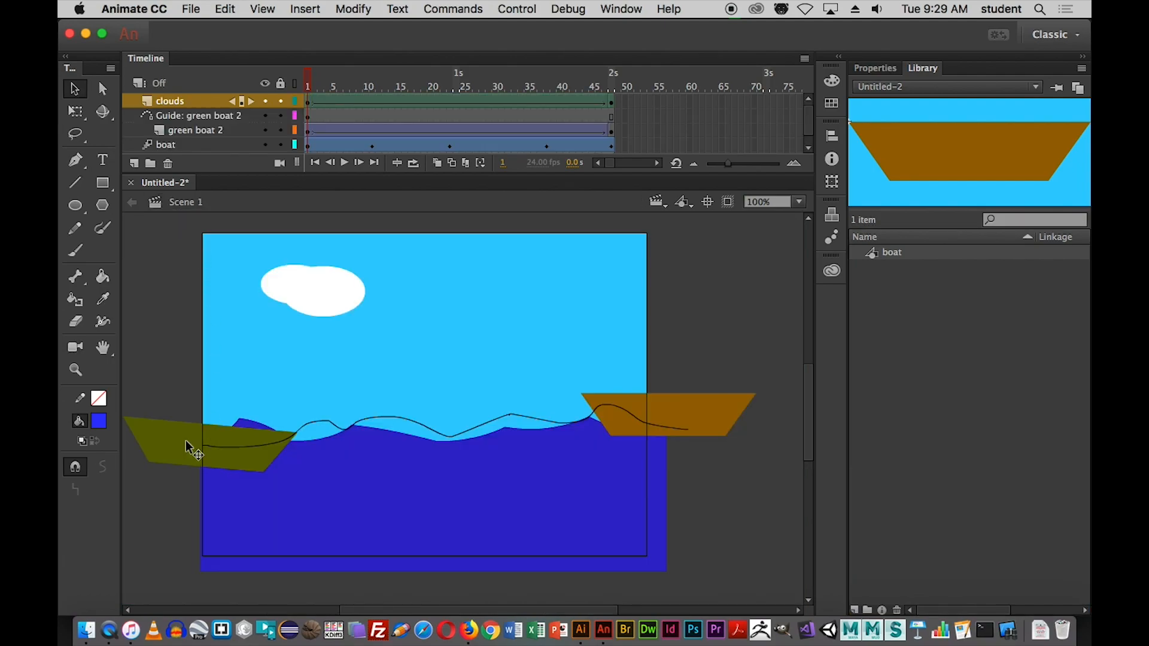
click(680, 404)
double_click(679, 404)
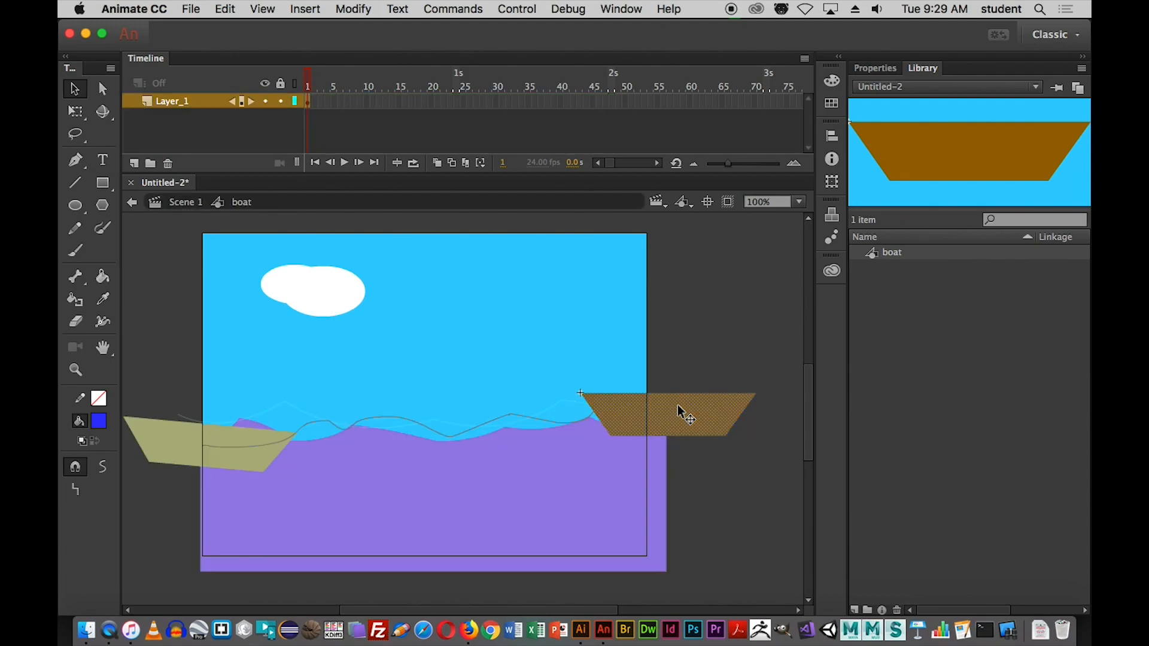
- Bend the top edge of the boat's hull upward into an arc, and undo the change
click(678, 372)
drag(674, 394, 673, 364)
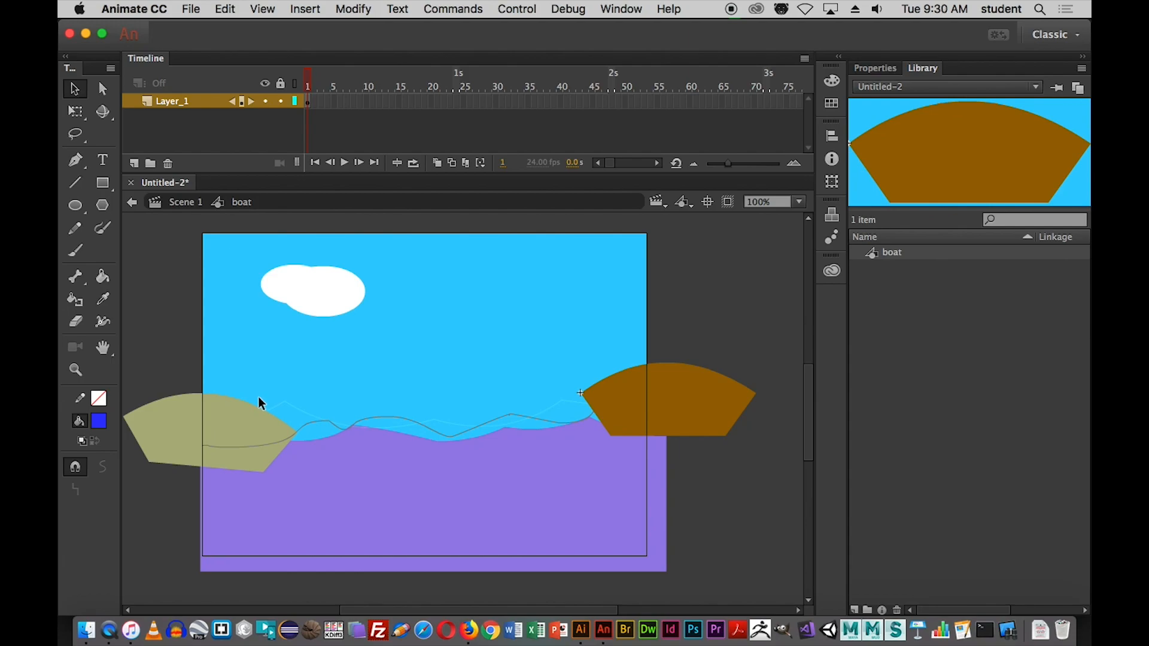
key(super+z)
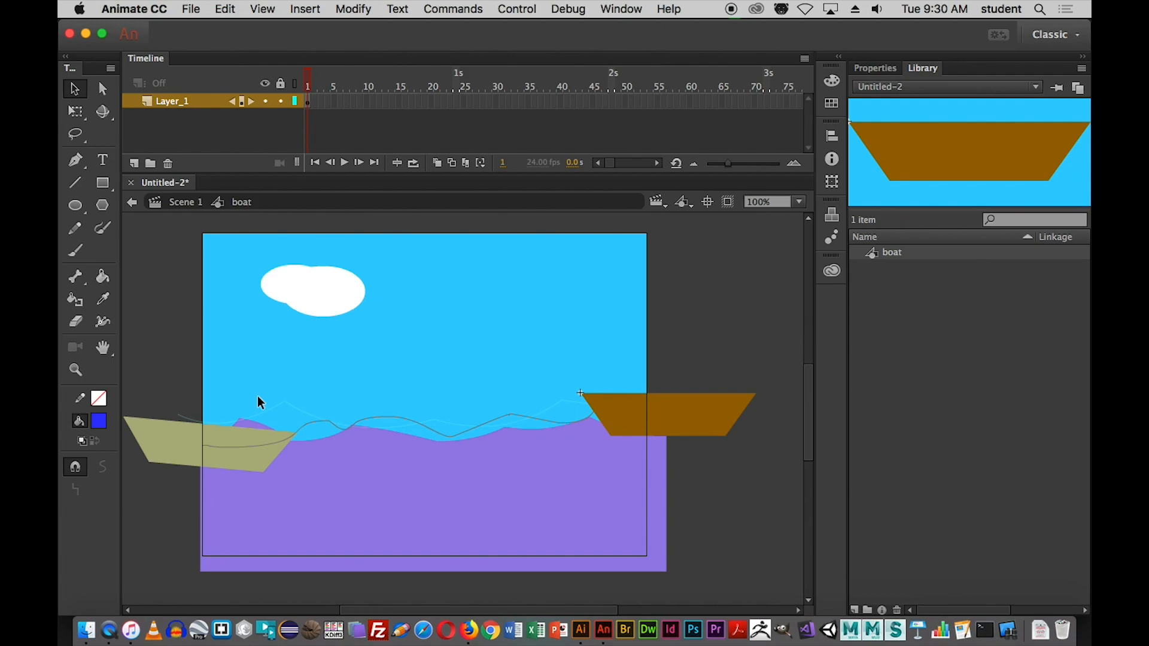
- Draw a narrow vertical mast on top of the boat's hull and recolour it with the hull's brown, #996600
click(102, 182)
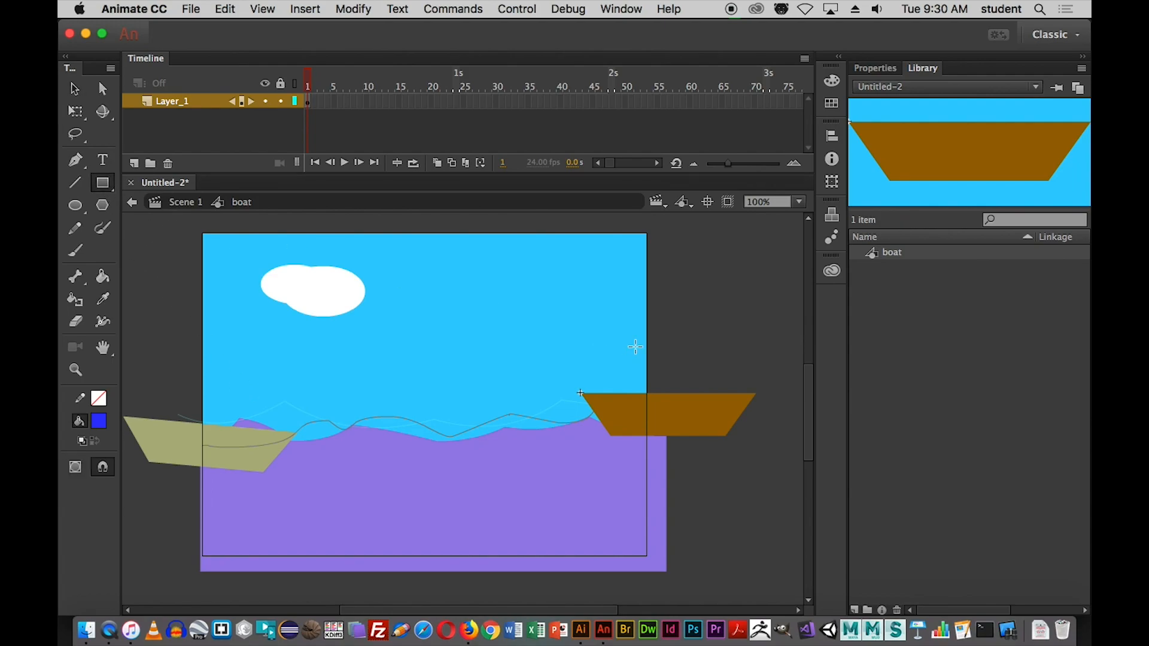
drag(663, 333, 668, 394)
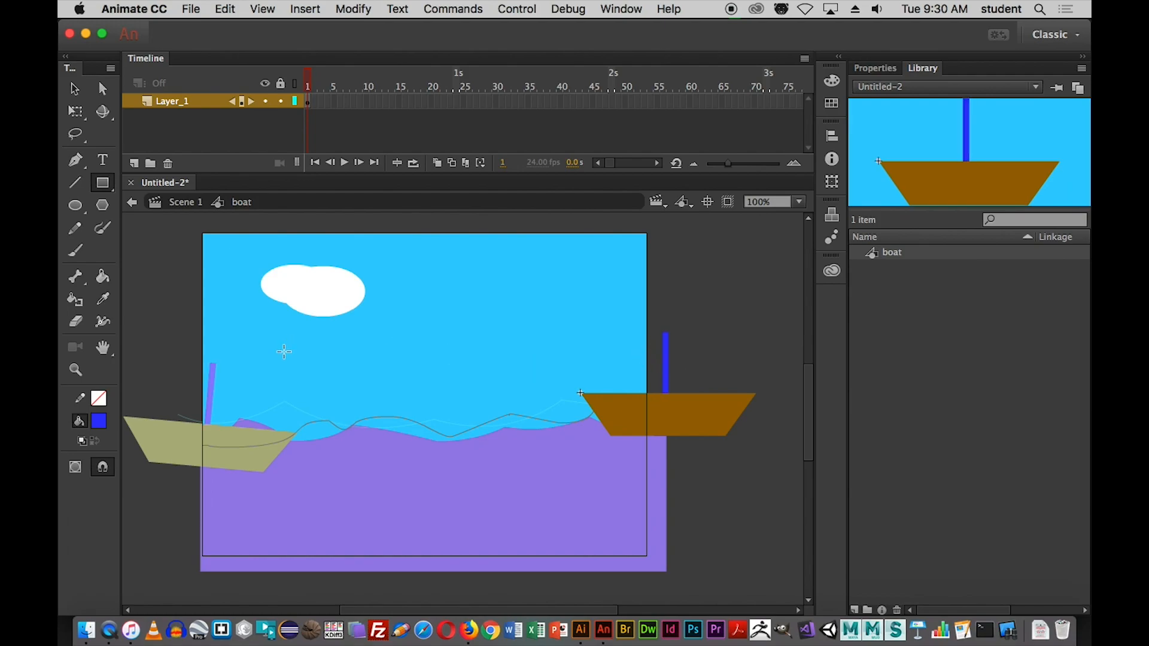
click(98, 422)
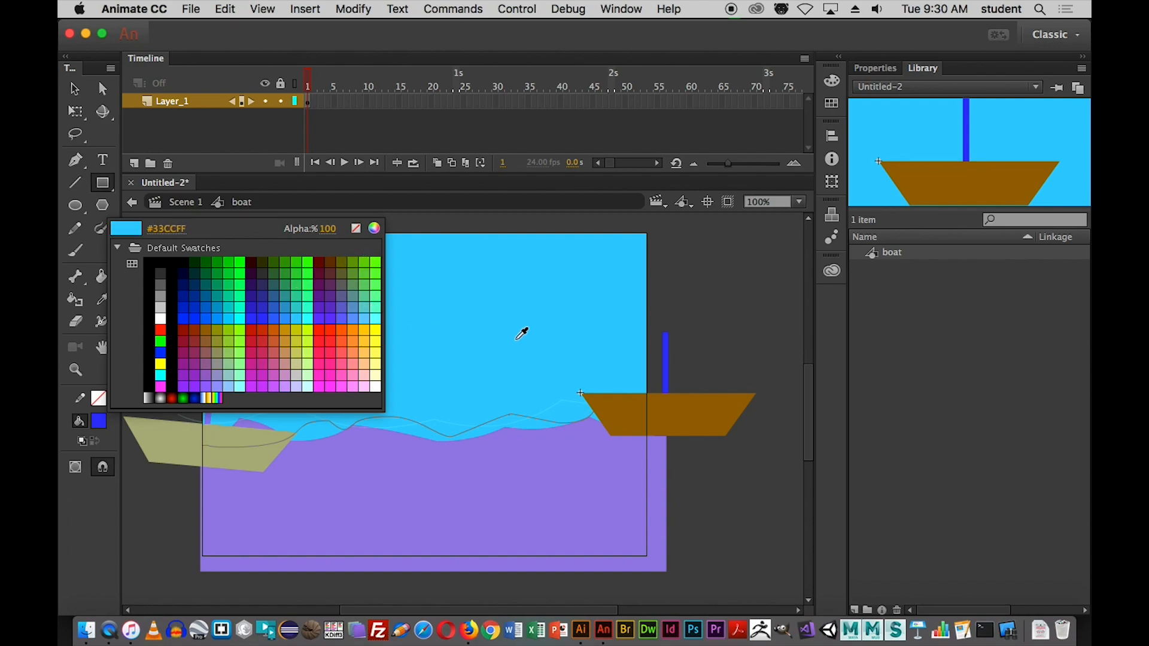
click(671, 415)
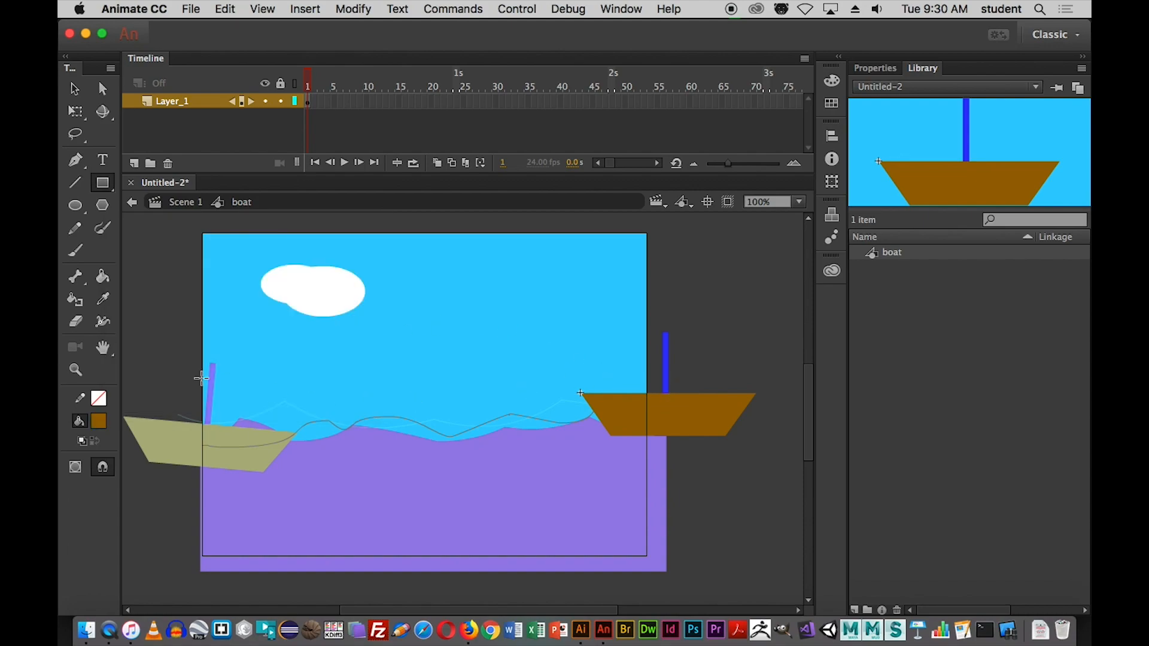
click(74, 89)
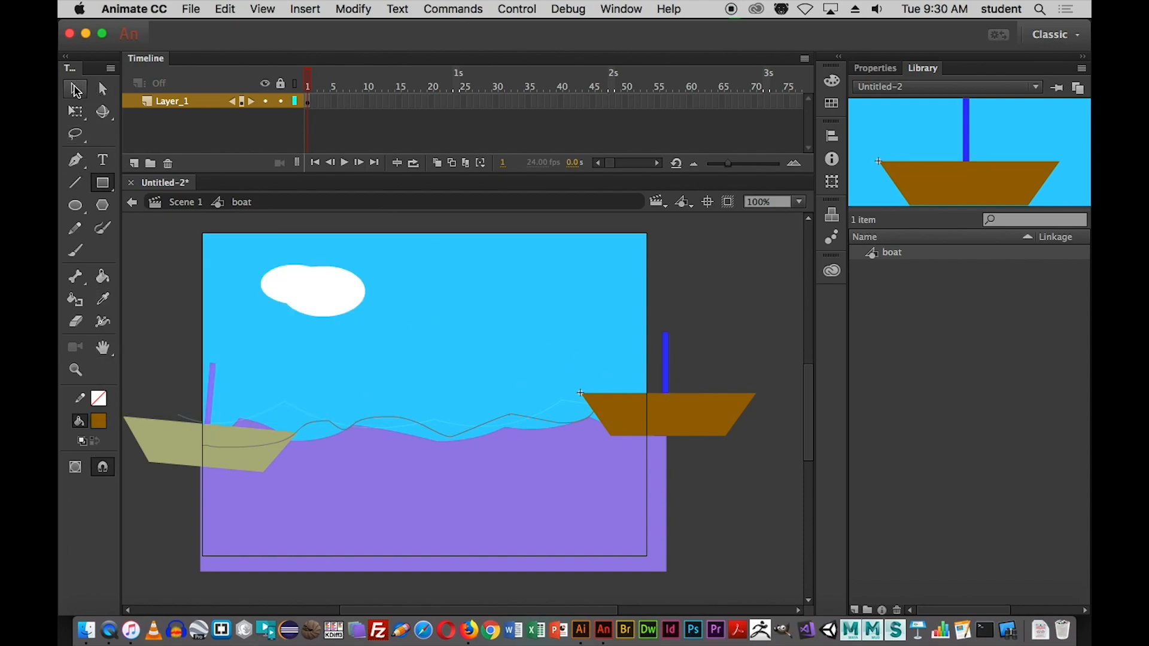
click(666, 380)
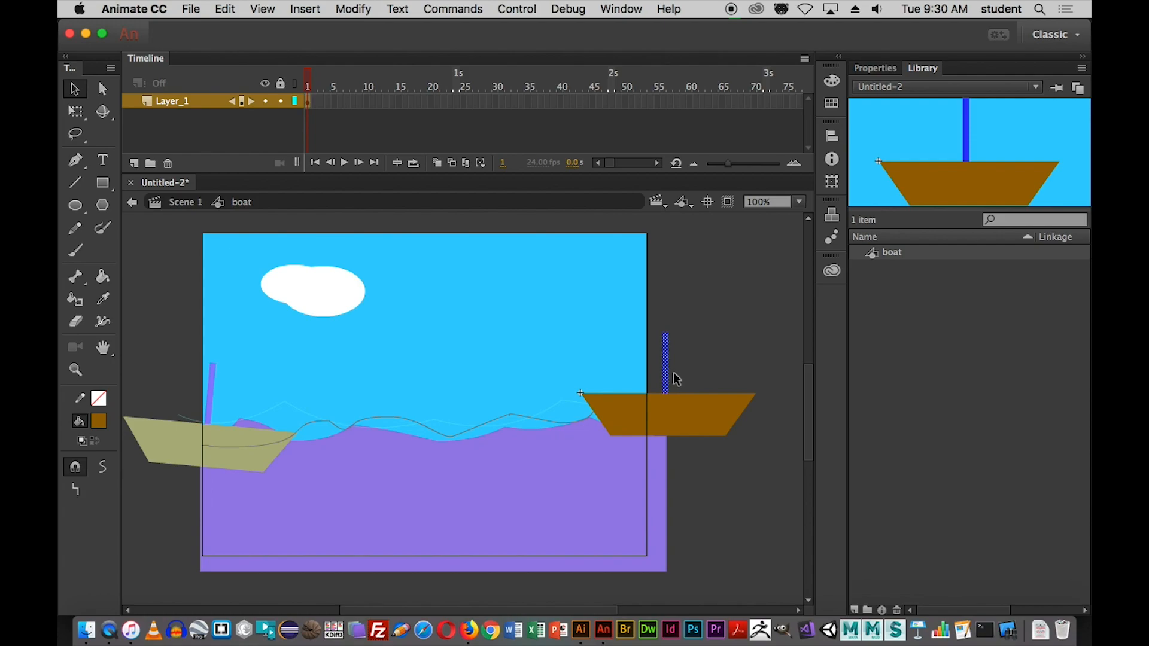
click(99, 421)
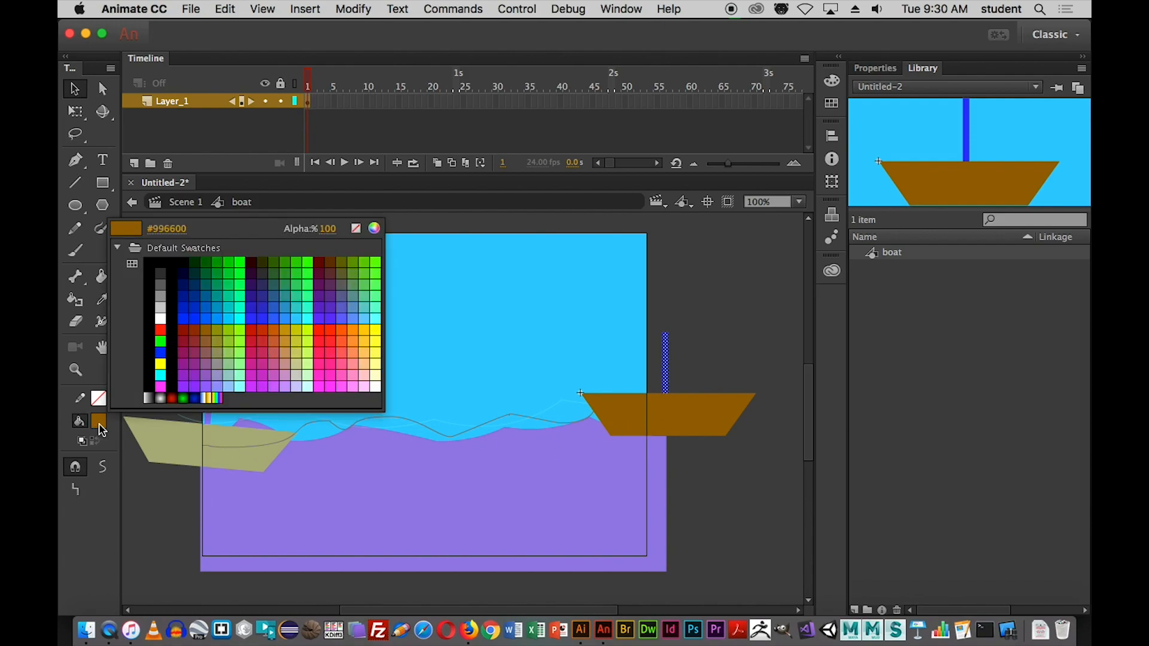
click(637, 407)
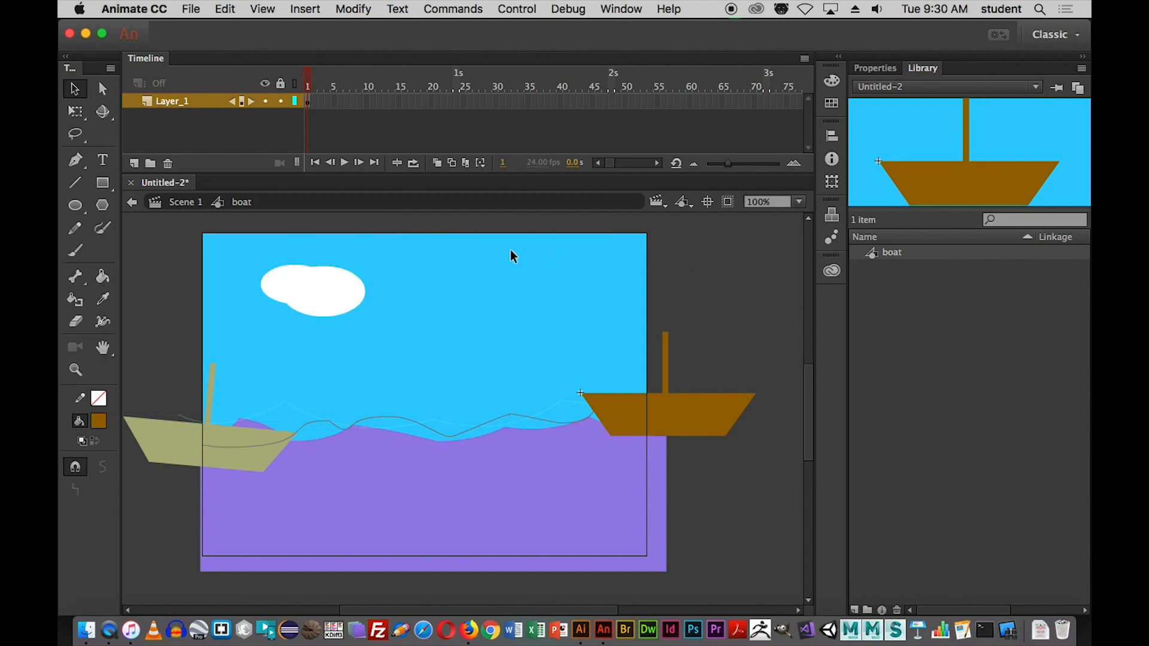
- Draw a white rectangle without a stroke to the left of the boat's mast and reshape it into a triangular sail
click(103, 183)
click(99, 421)
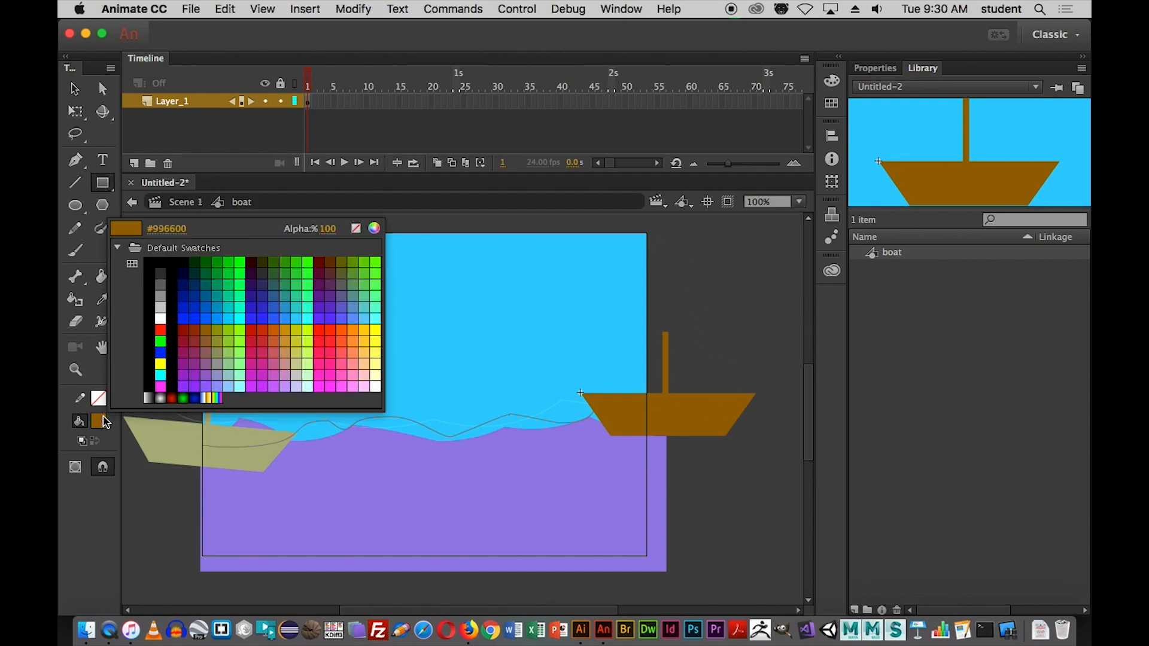
click(161, 317)
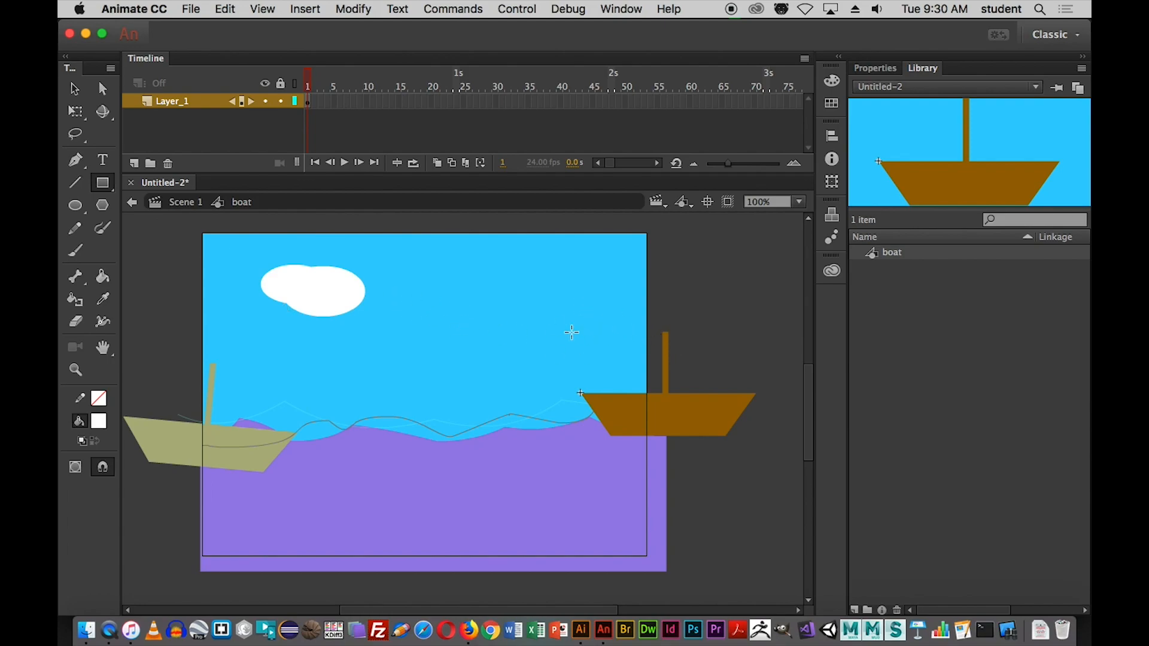
drag(662, 334, 609, 385)
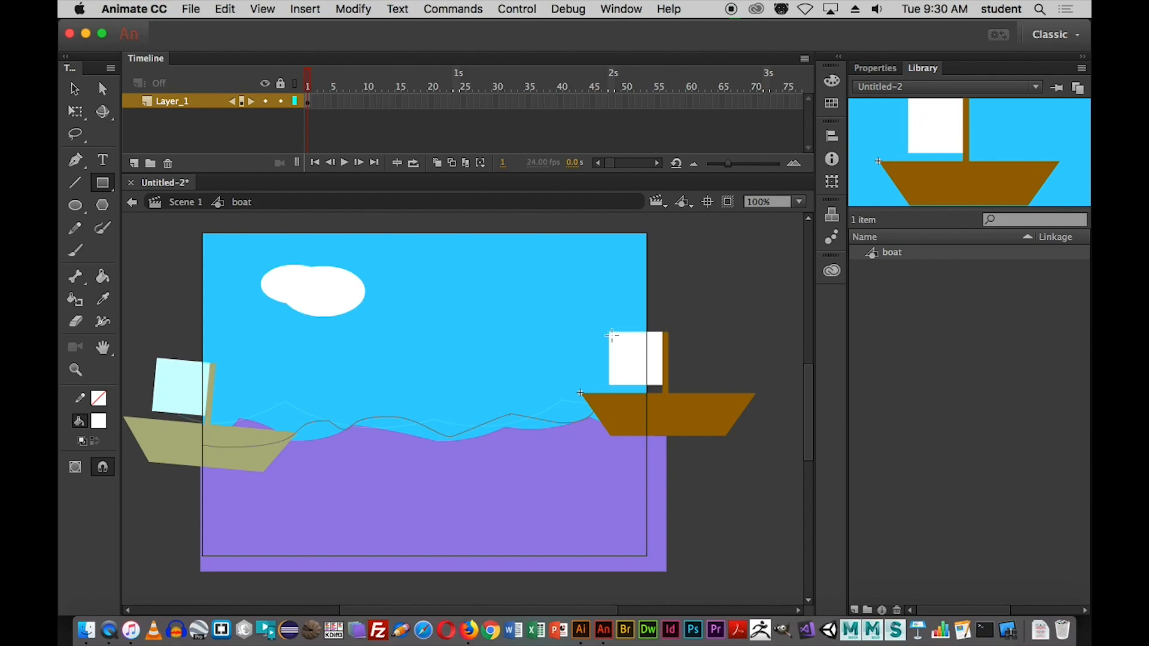
key(v)
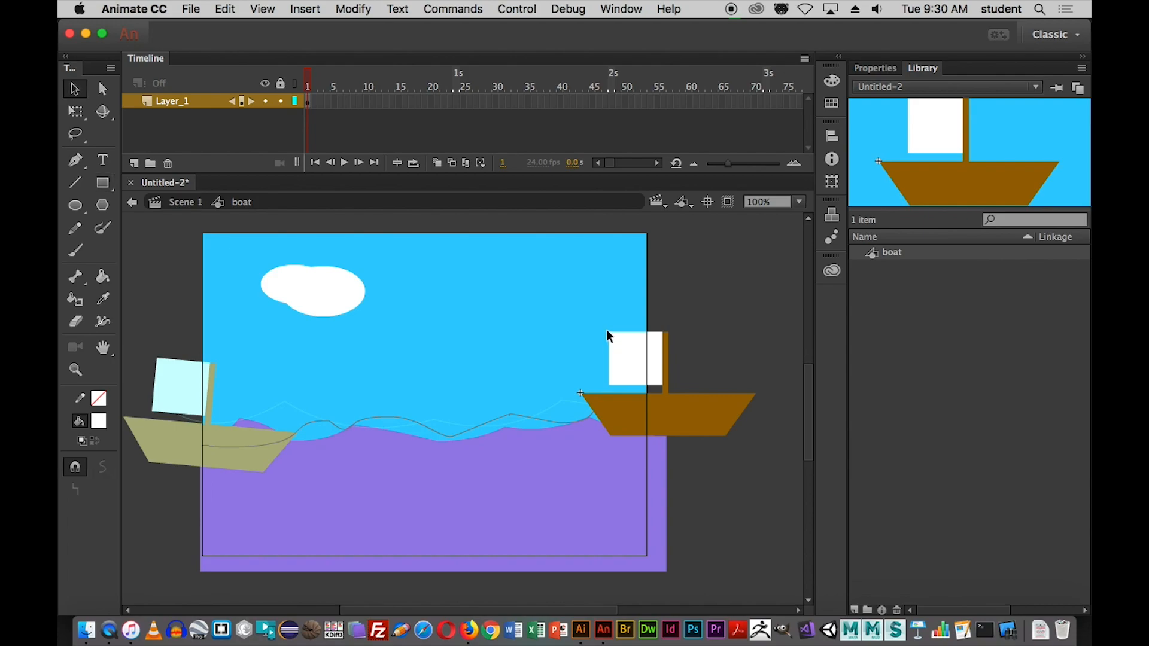
drag(609, 333, 663, 333)
- Duplicate the white sail to the other side of the mast and flip the copy horizontally
click(648, 370)
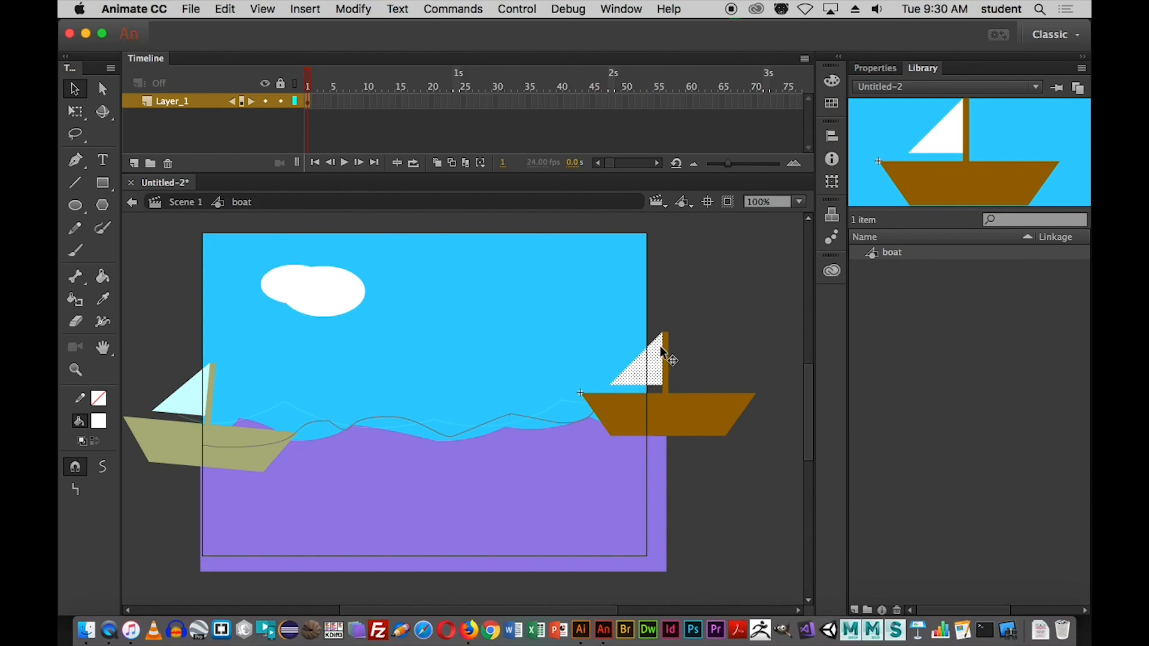
drag(647, 369, 708, 374)
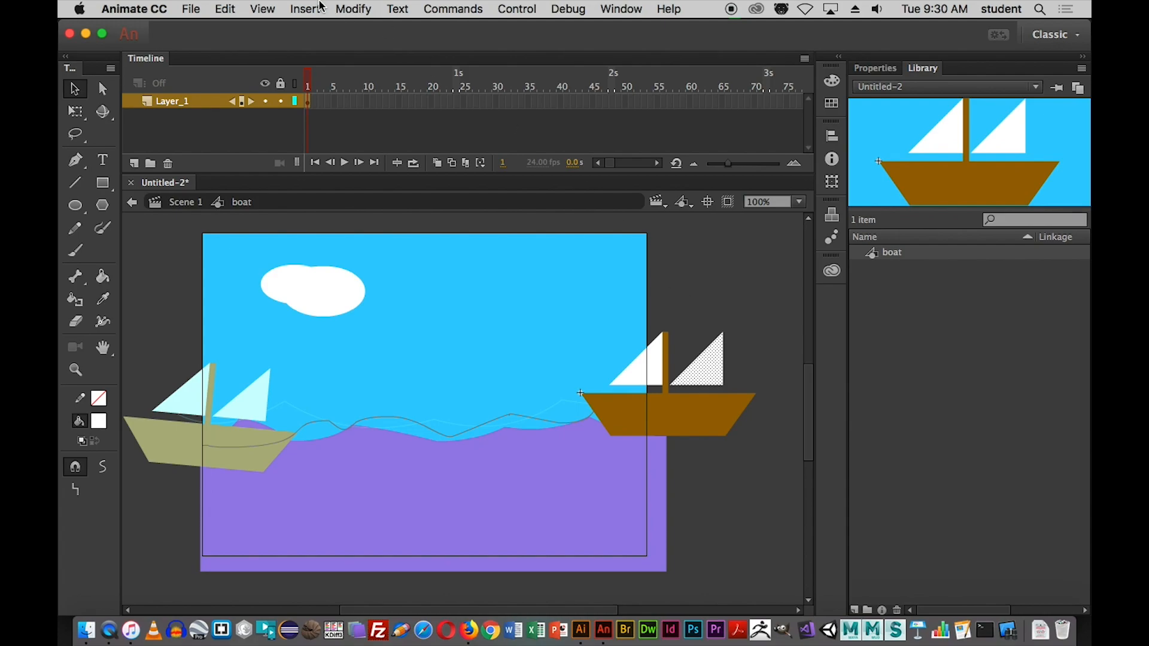
click(305, 9)
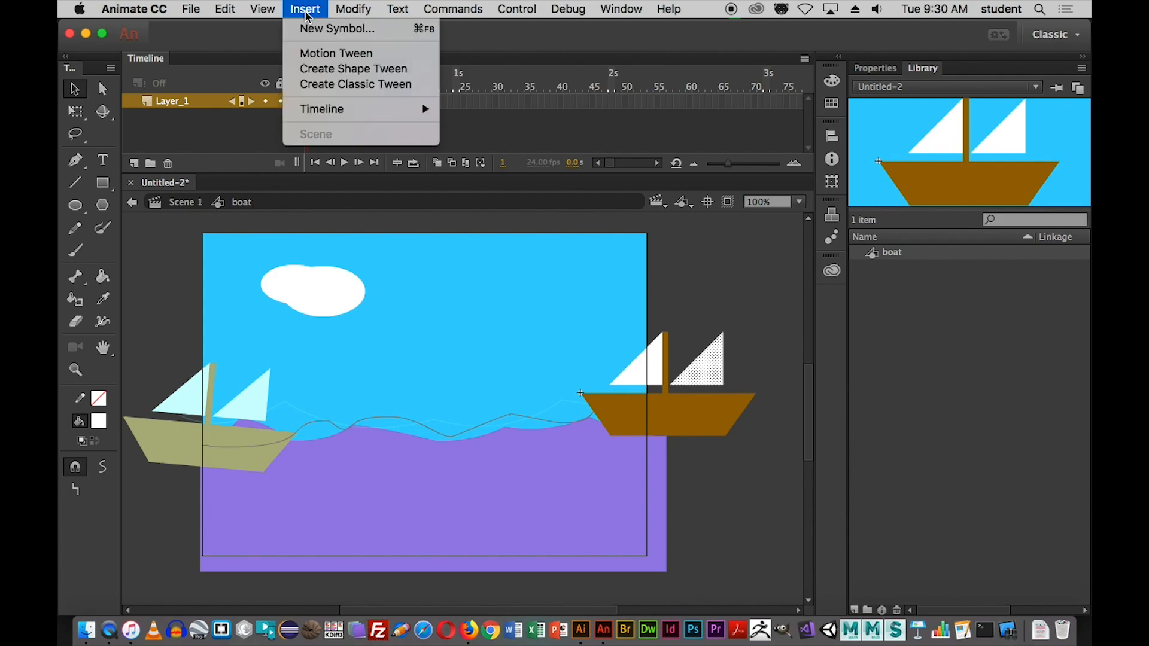
mouse_move(352, 9)
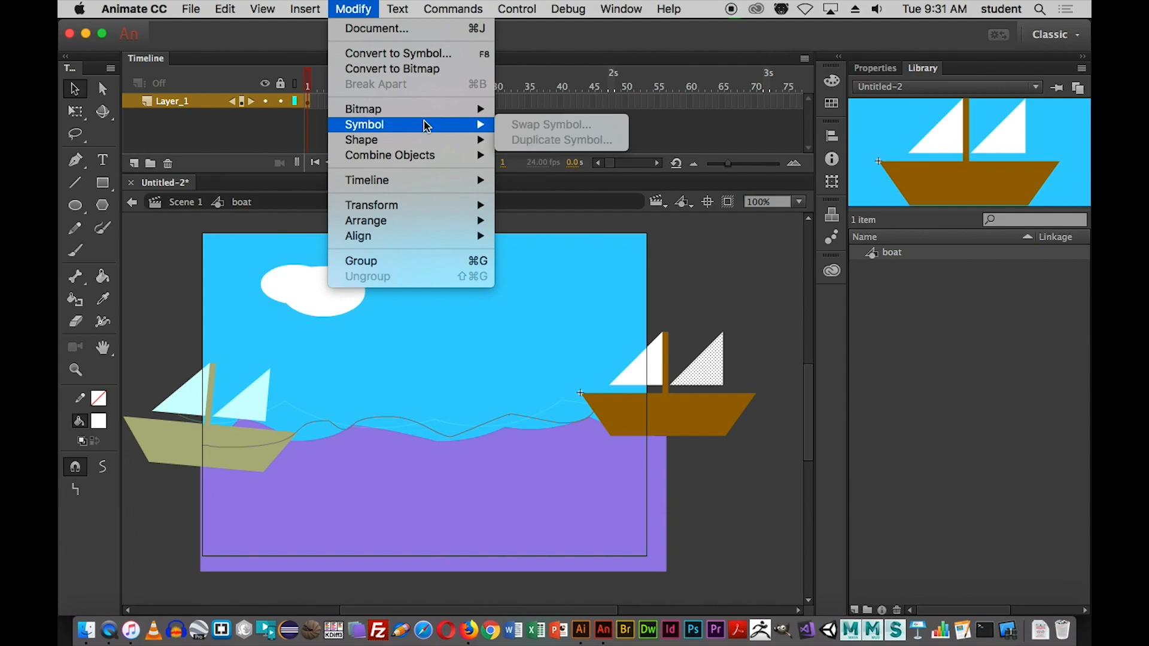
mouse_move(441, 145)
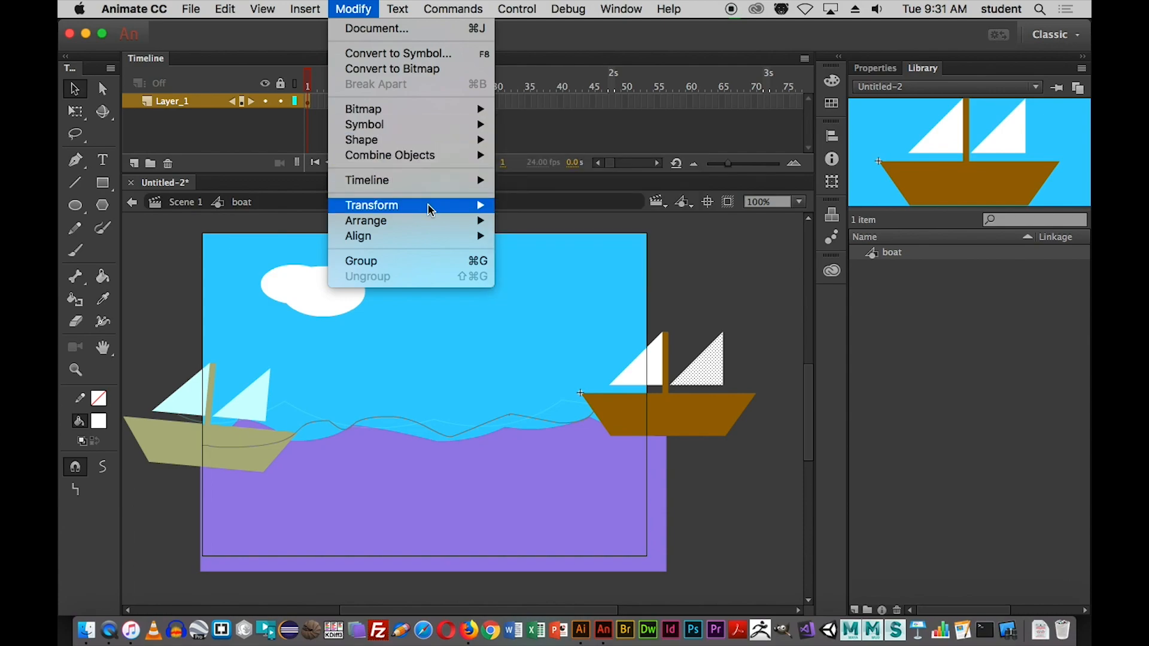
mouse_move(431, 206)
click(554, 362)
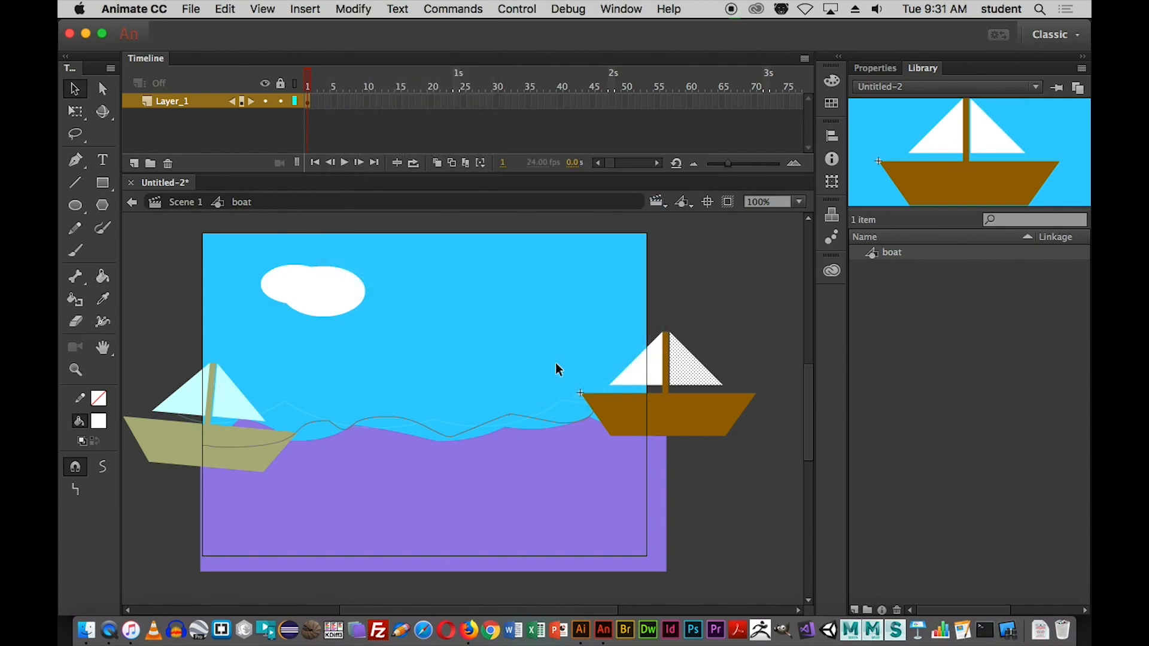
click(717, 337)
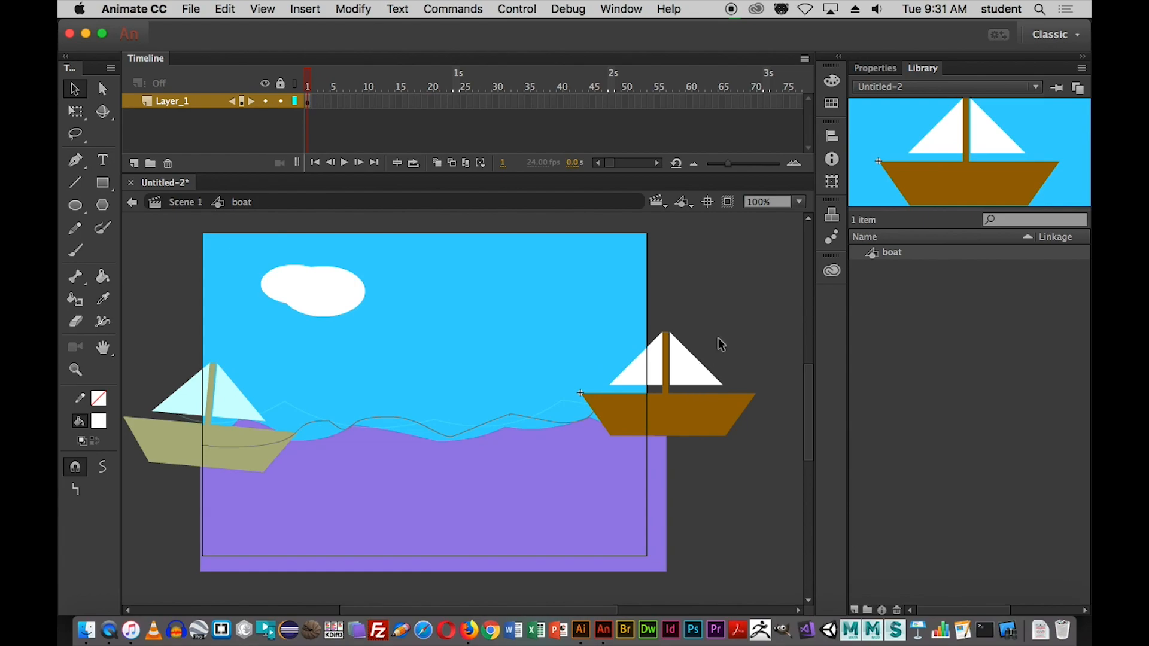
- Nudge the right sail two steps left so it sits against the mast
click(688, 370)
key(Left)
key(Left)
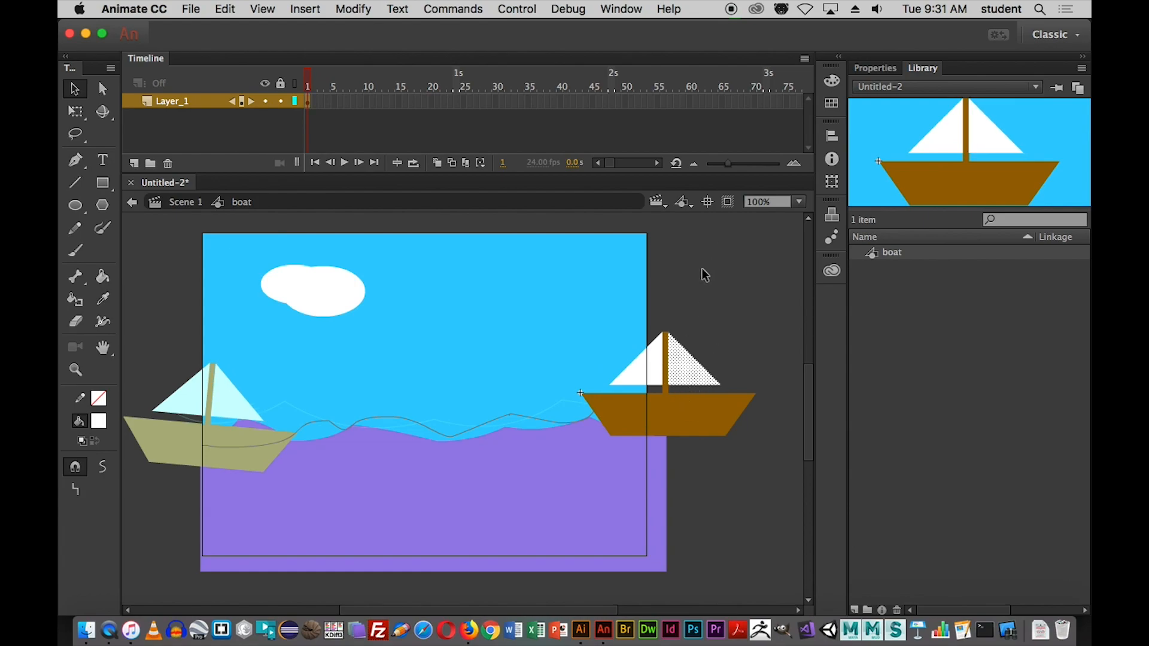
click(693, 301)
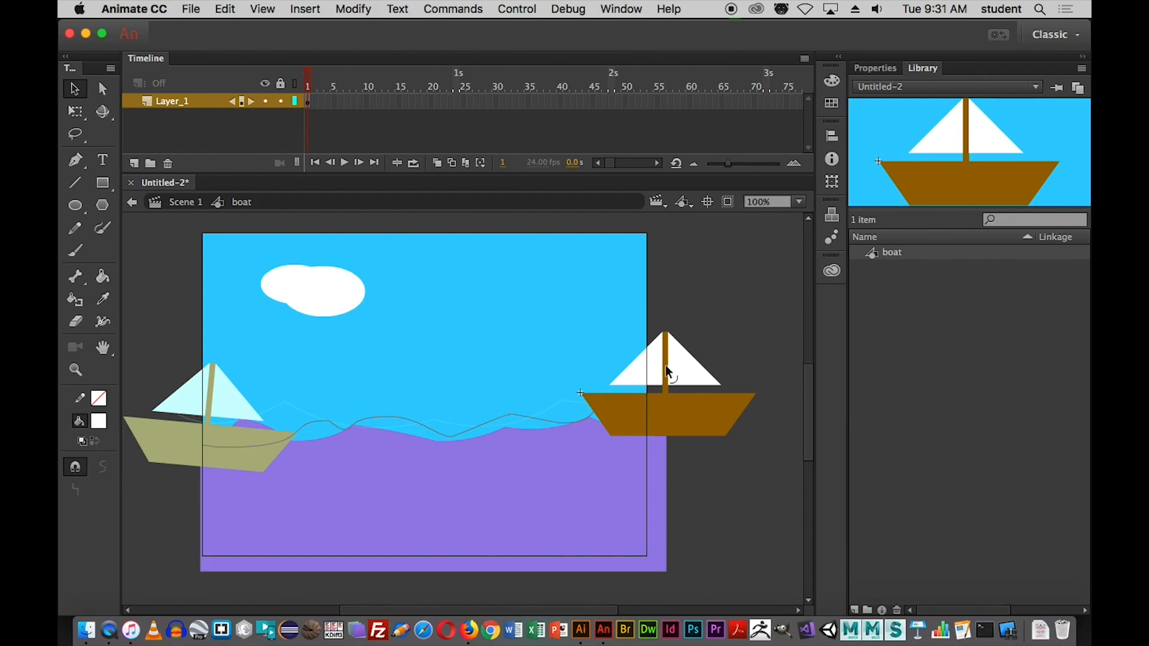
- Convert both sails together into a Movie Clip symbol named Sail
click(649, 374)
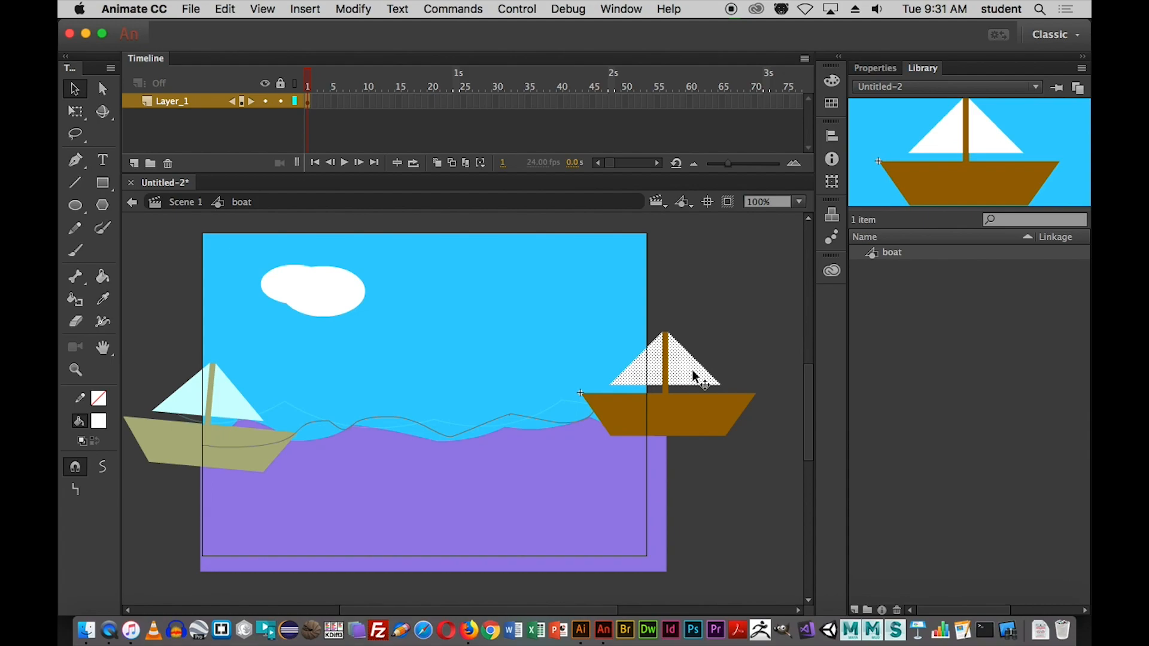
key(F8)
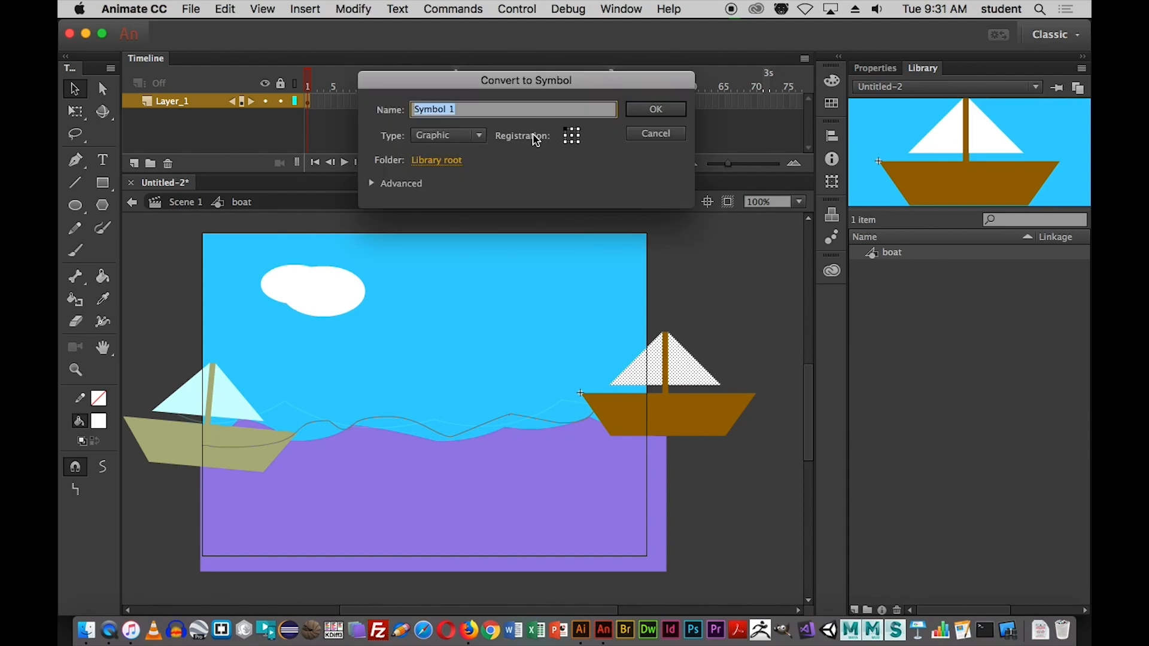
click(480, 136)
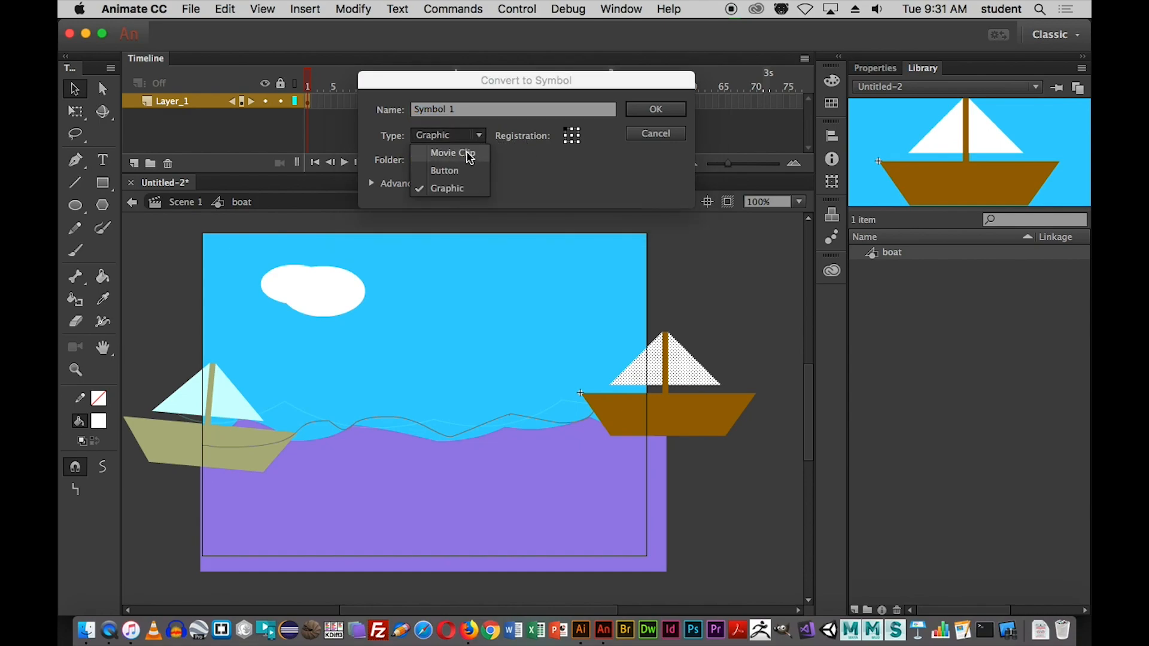
click(470, 154)
drag(464, 109, 408, 108)
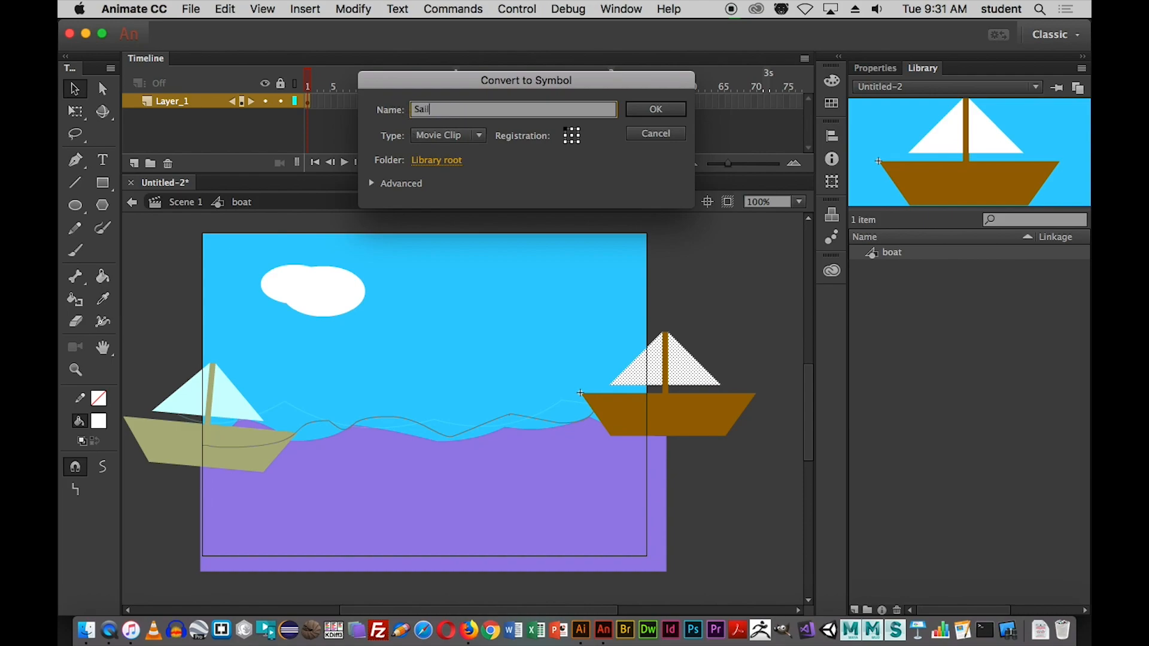
click(655, 109)
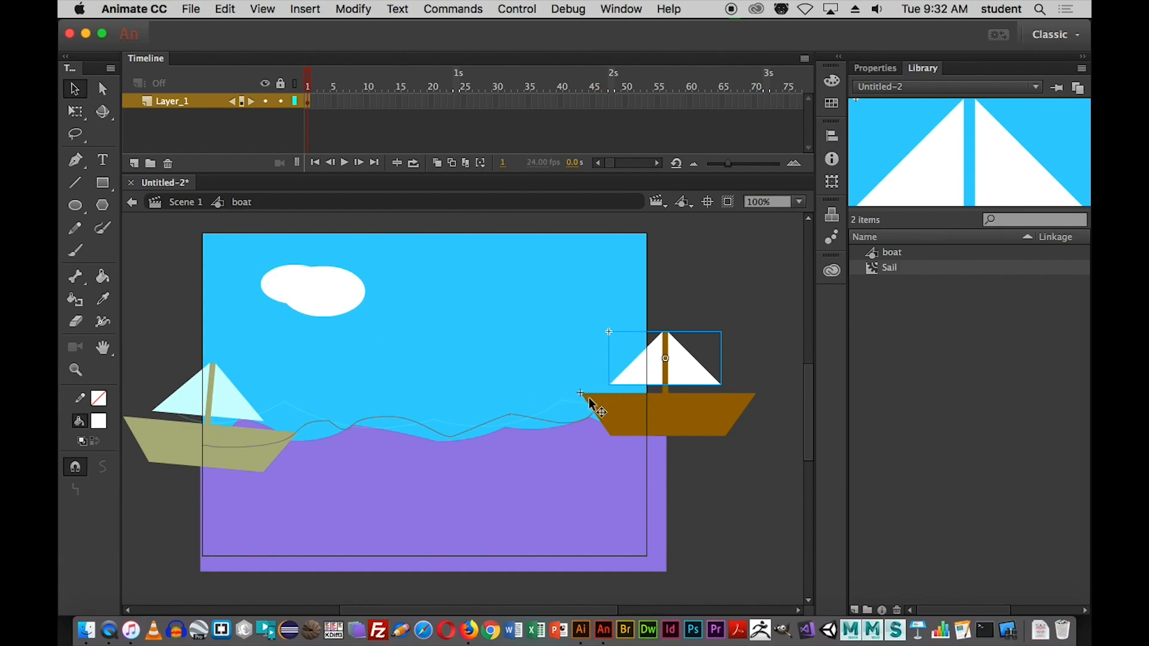
- Return to Scene 1 and test the movie to check the boats with their new sails
click(183, 203)
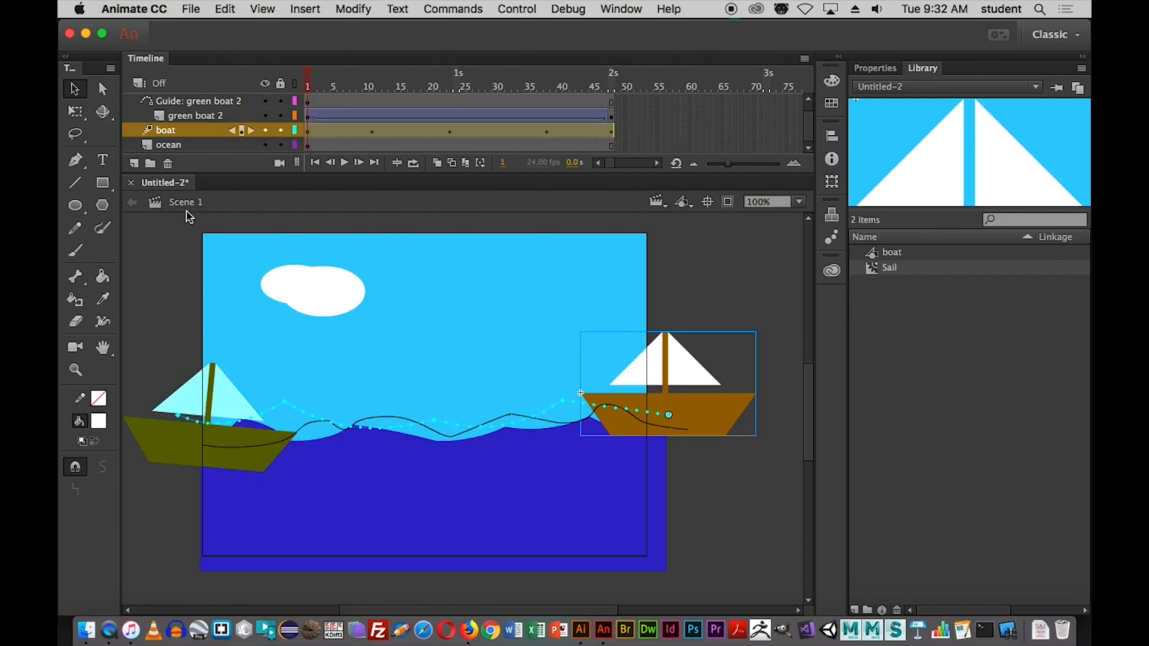
key(super+Return)
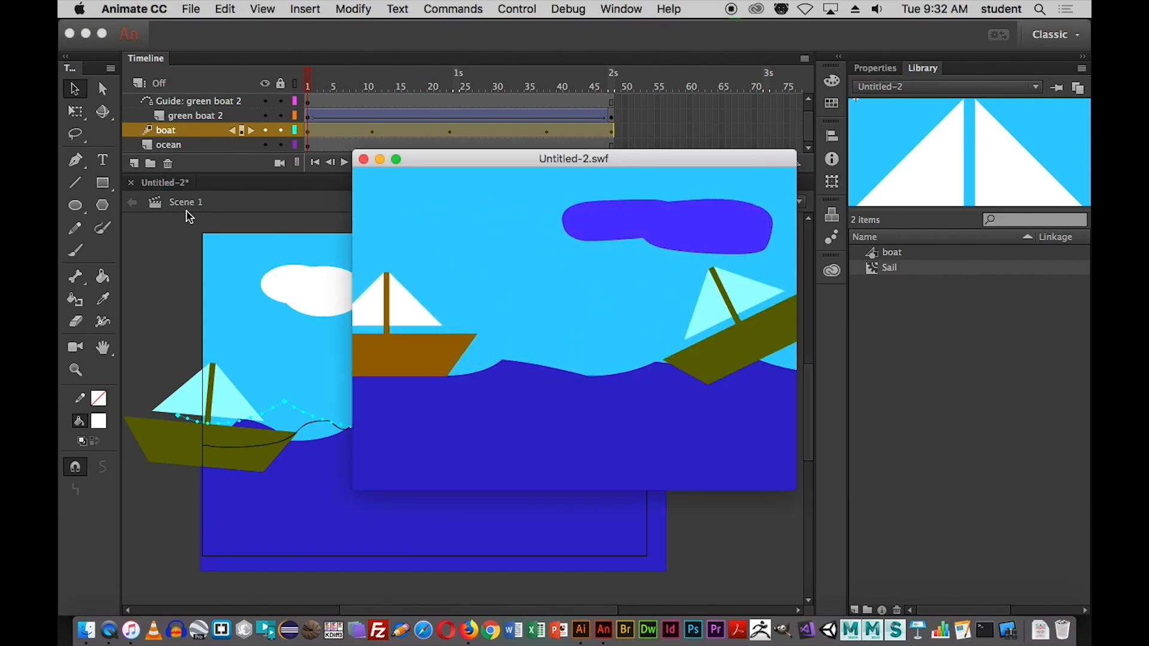
key(super+w)
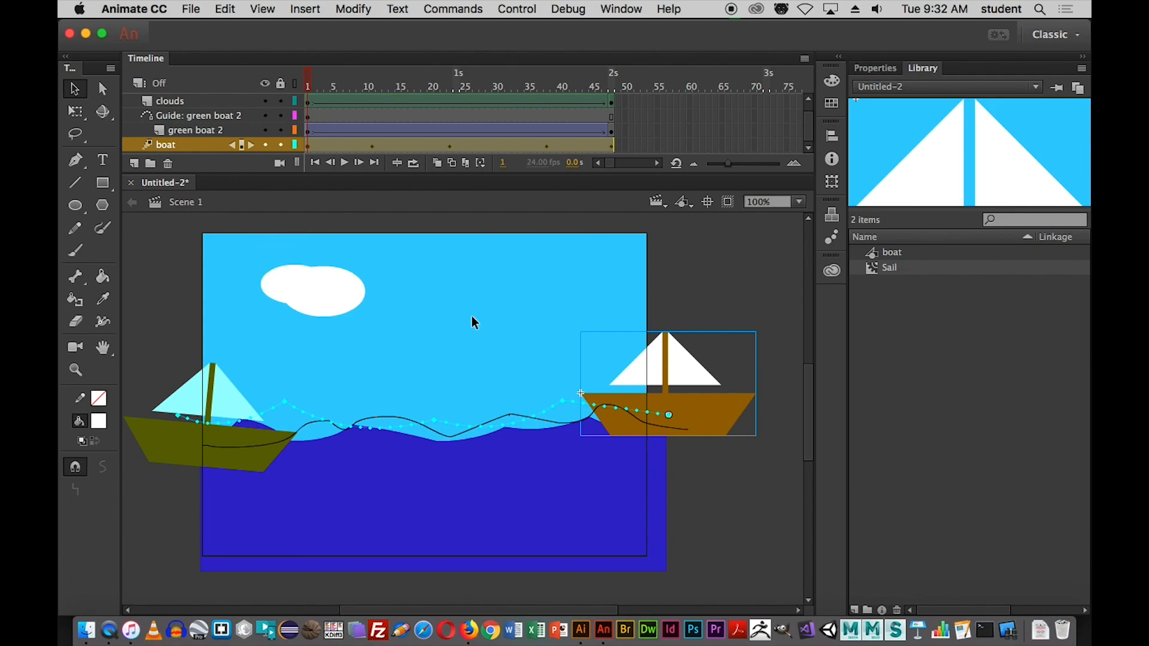
- Open the Sail symbol nested inside the brown boat for editing in place
double_click(695, 376)
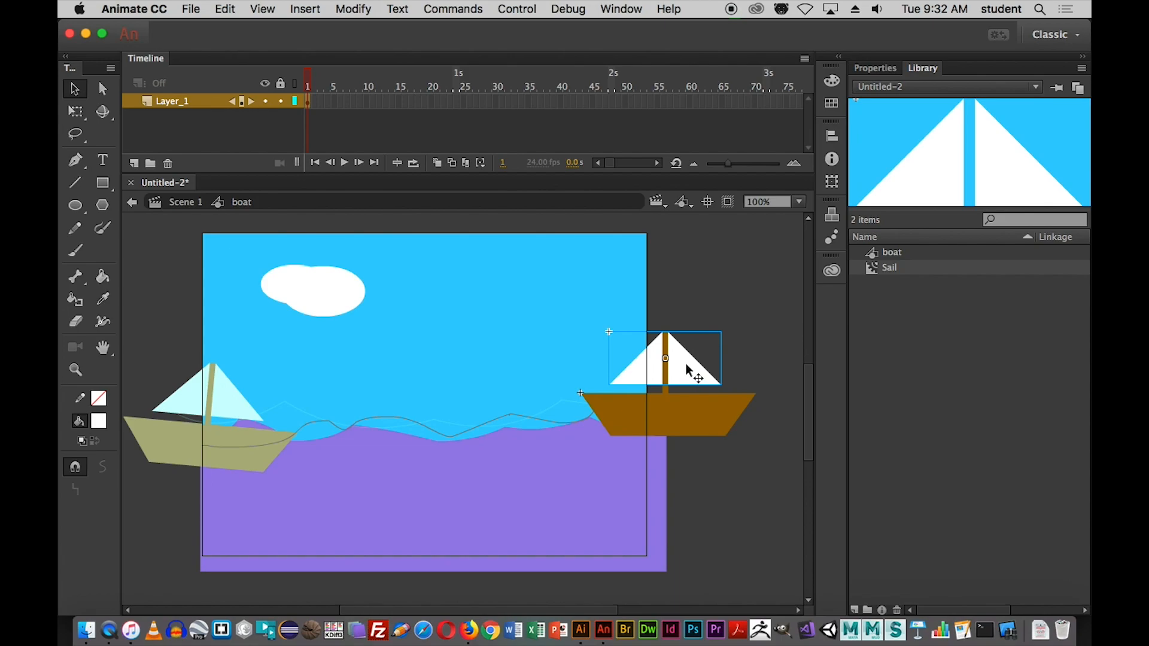
double_click(684, 366)
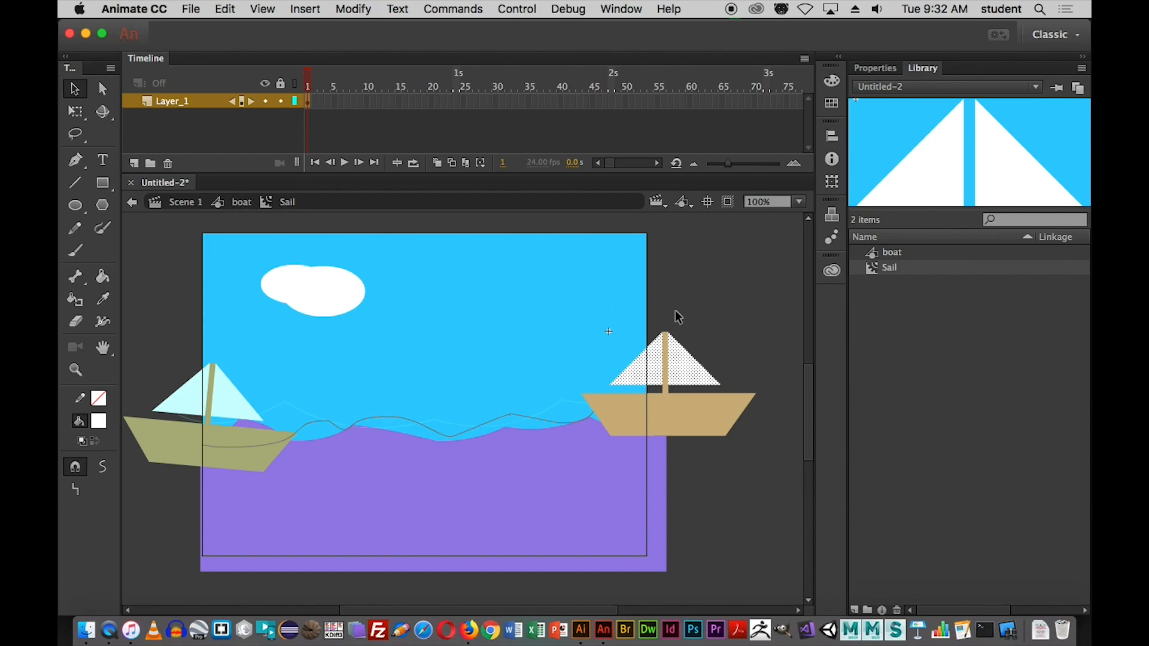
click(696, 307)
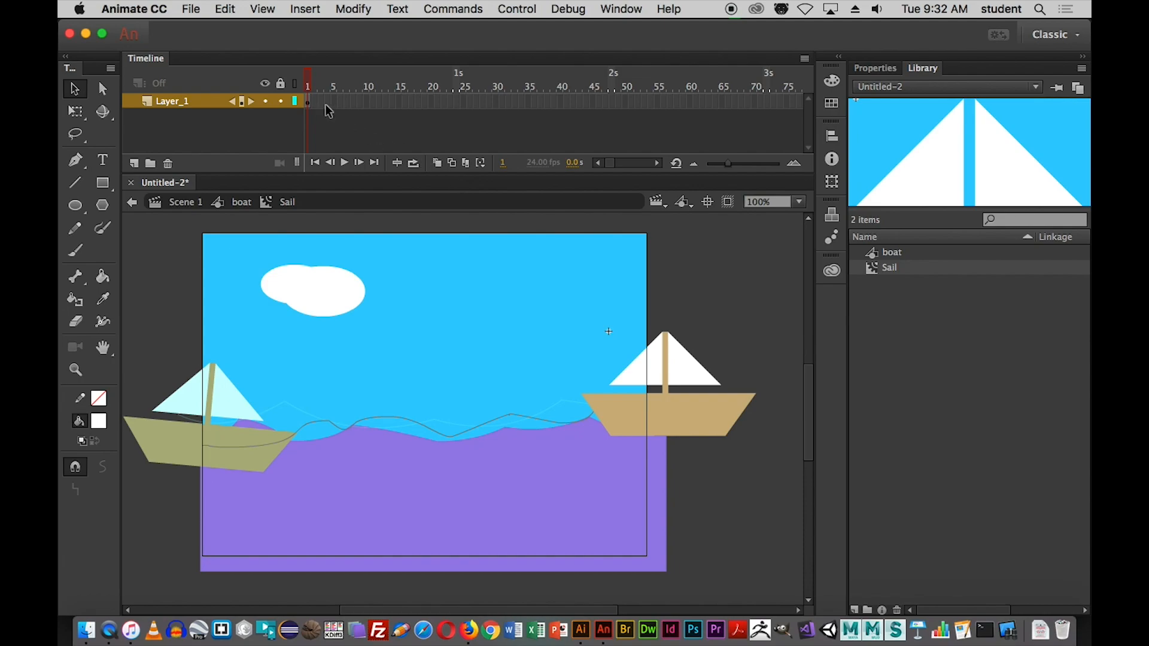
- Insert a keyframe at frame 5 of Layer_1 in the Sail symbol
right_click(309, 105)
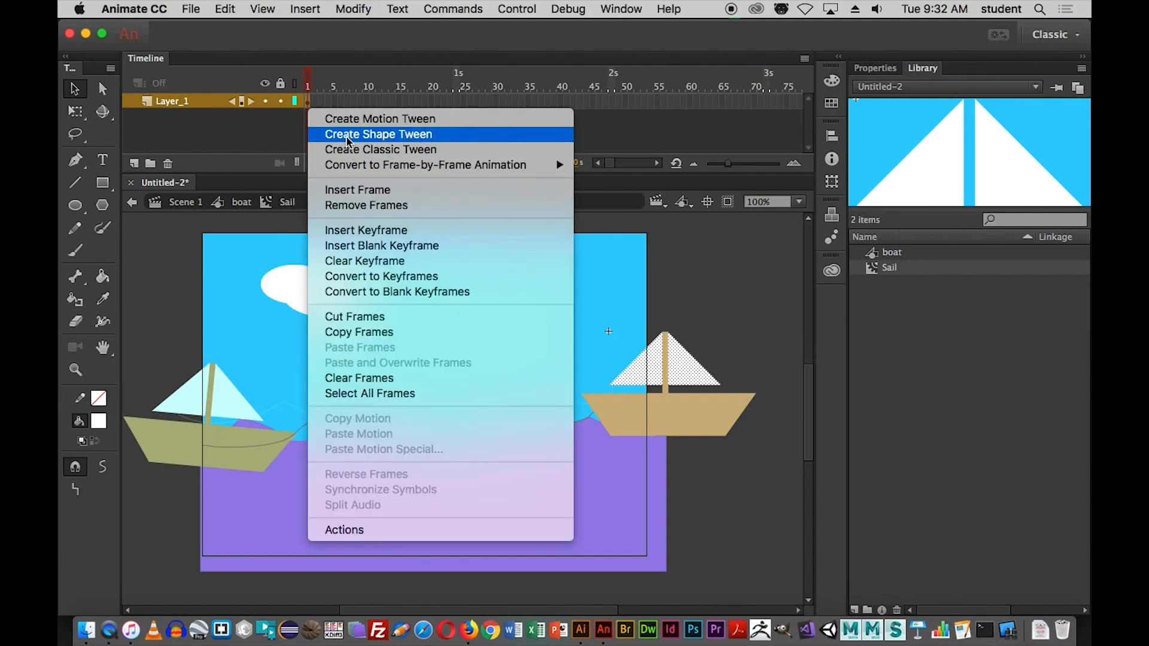
click(333, 104)
click(333, 102)
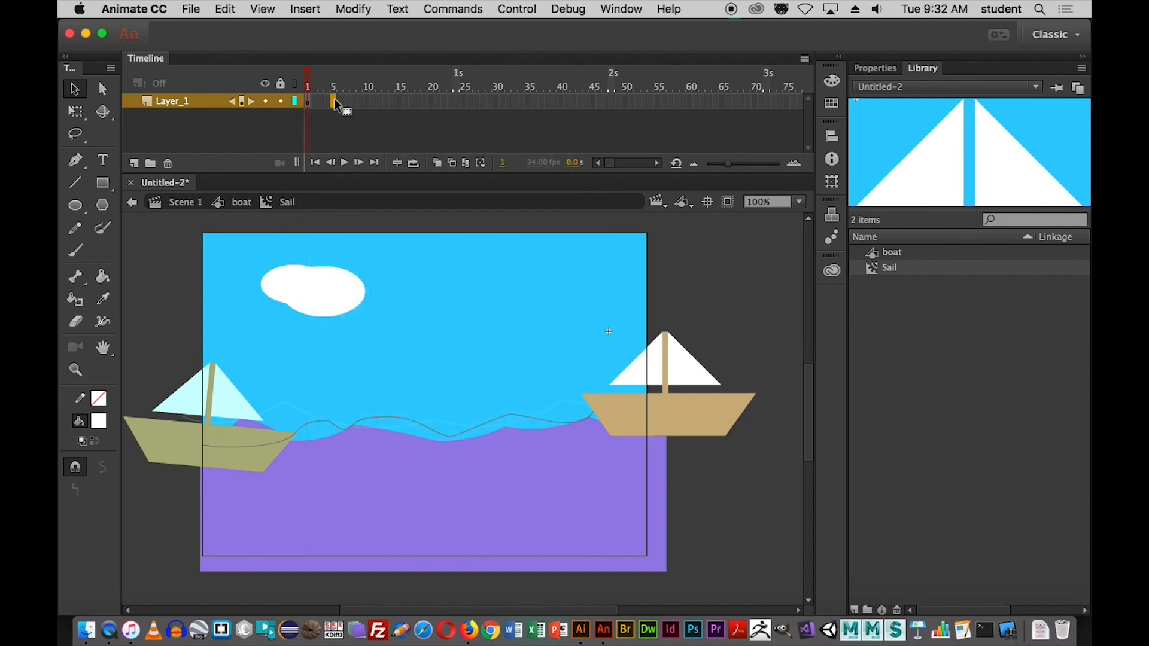
key(F6)
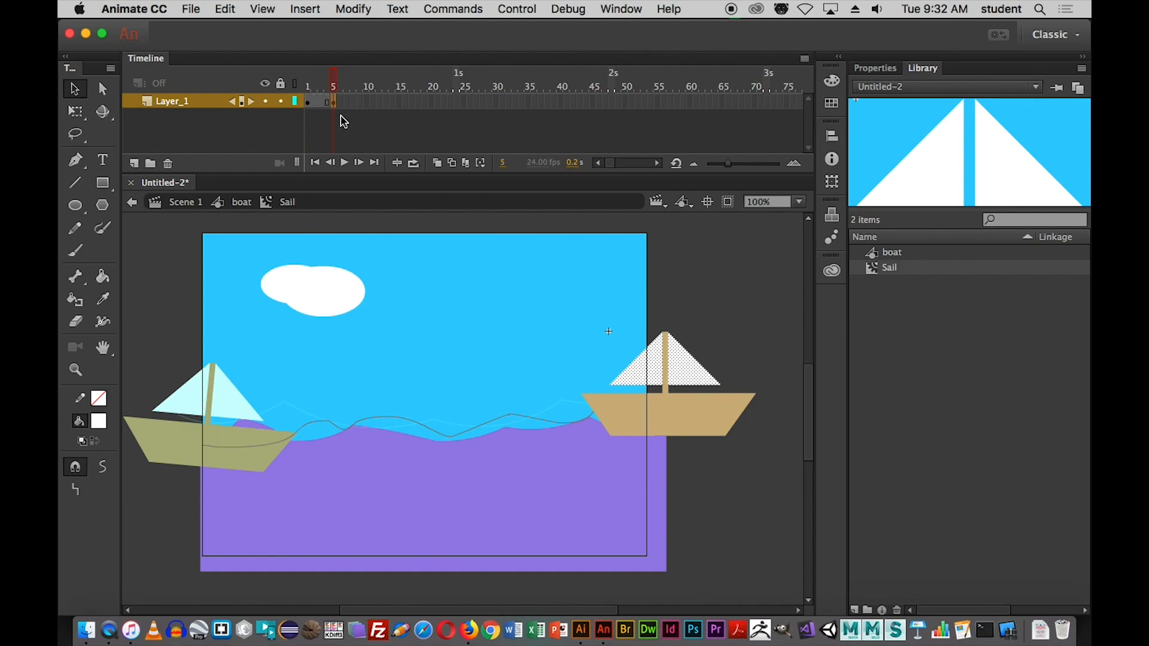
- Try a shape tween from frame 1 to frame 5, curving both sails' outer edges at frame 5, and scrub to preview it
right_click(318, 101)
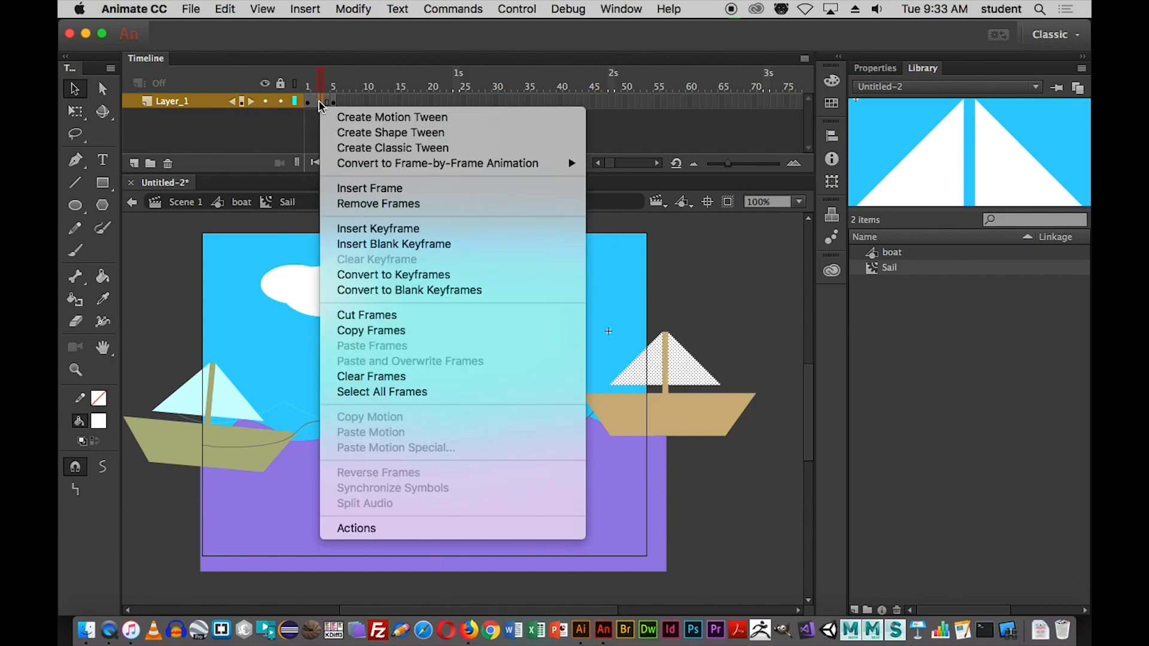
click(350, 129)
click(333, 88)
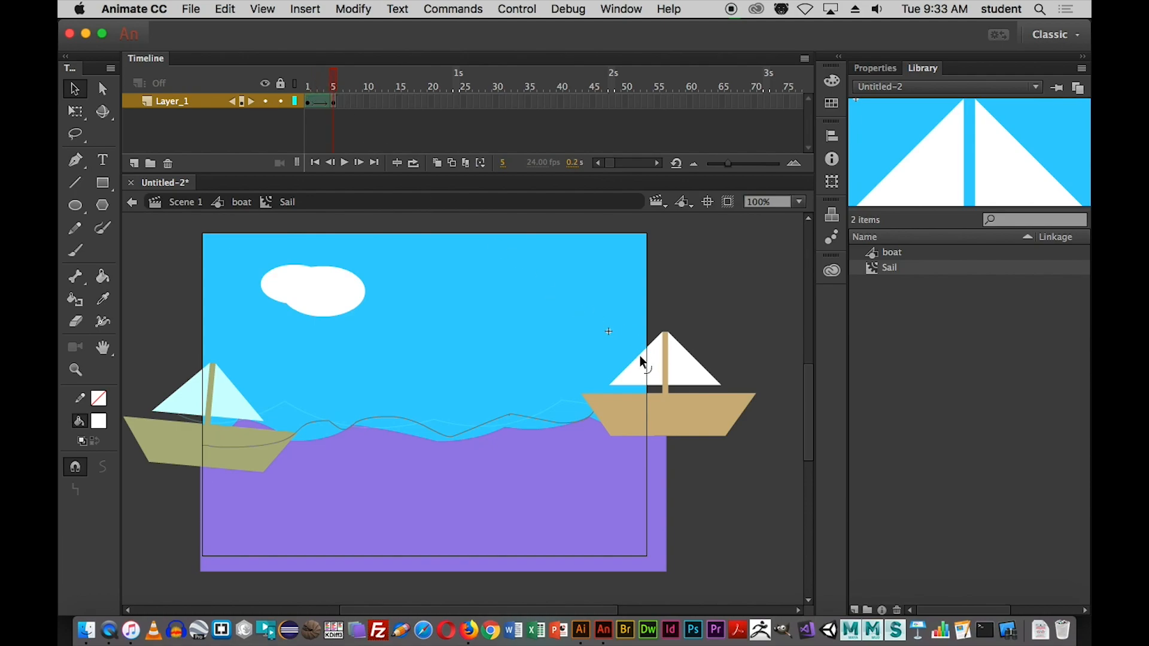
drag(696, 361, 701, 351)
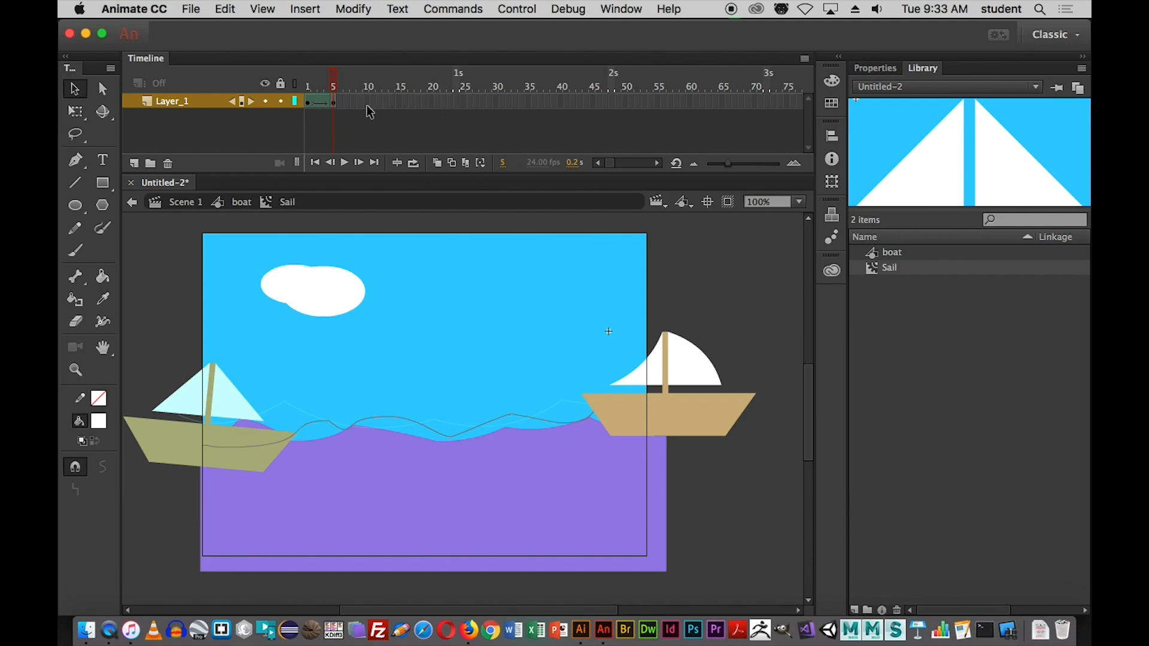
mouse_move(333, 88)
mouse_down()
mouse_move(307, 89)
mouse_move(337, 90)
mouse_move(308, 89)
mouse_move(327, 90)
mouse_up()
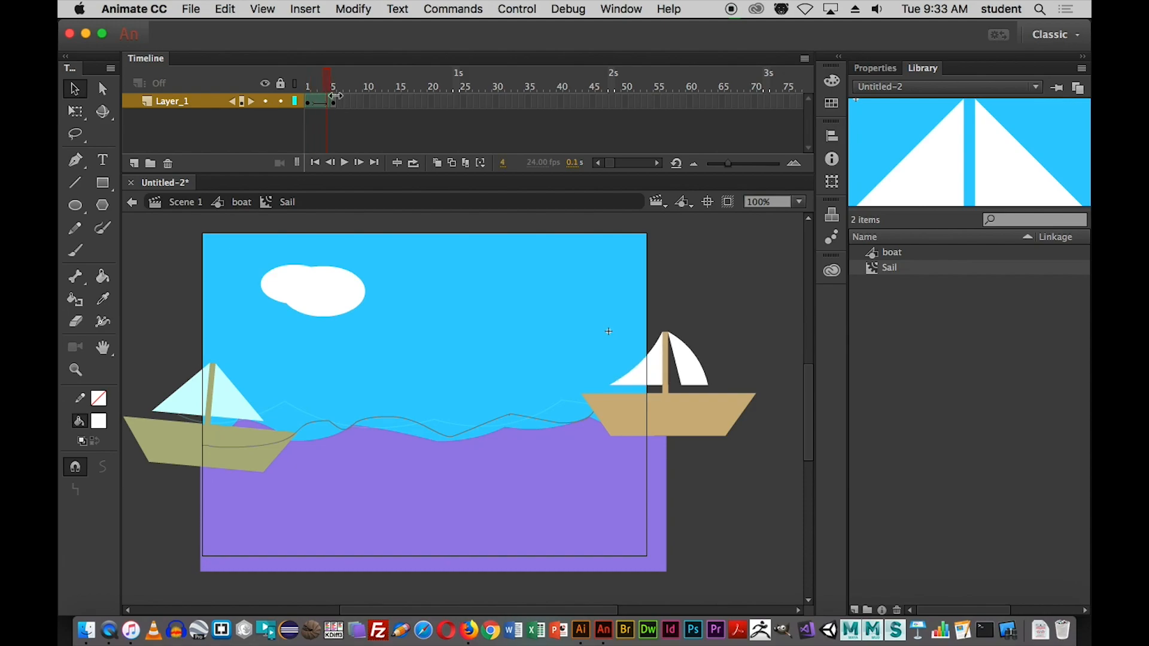
- Undo the curved sail edges and the shape tween in the Sail symbol
click(366, 102)
key(super+z)
key(super+z)
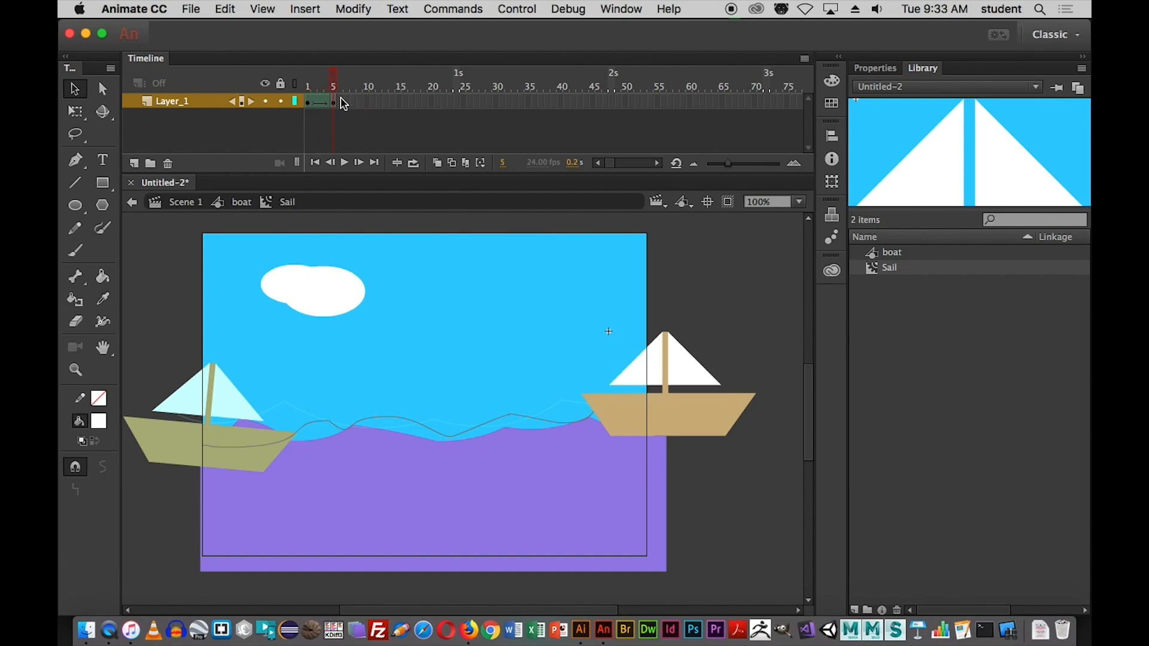
- Insert a keyframe at frame 5 of Layer_1 in the Sail symbol again
click(336, 105)
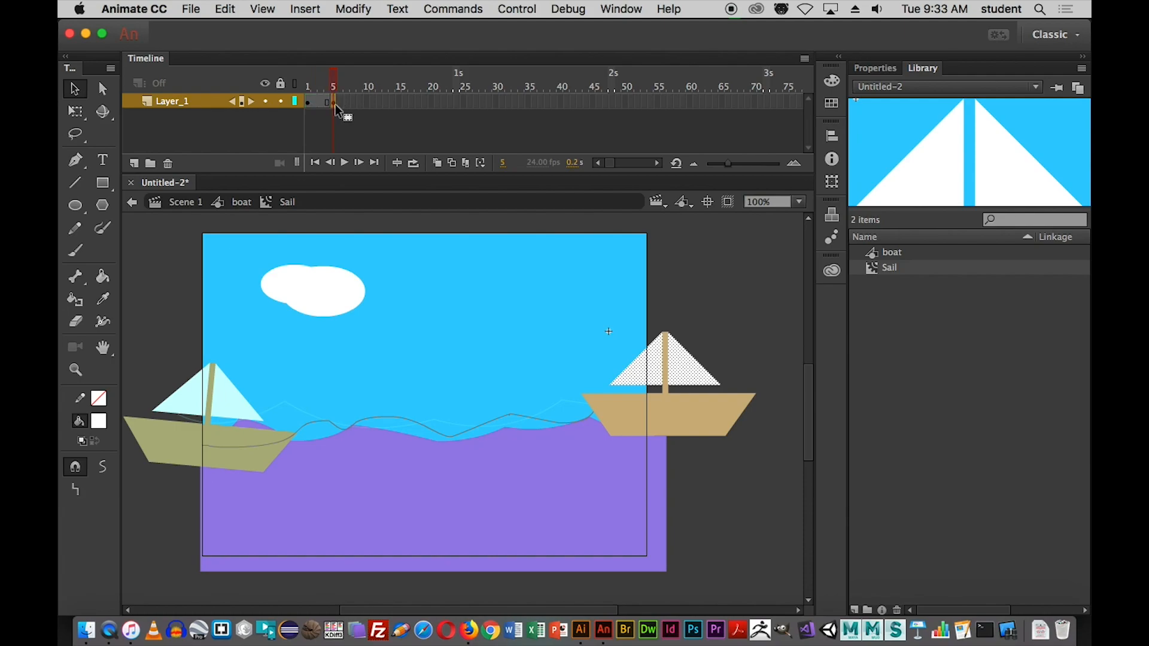
click(350, 126)
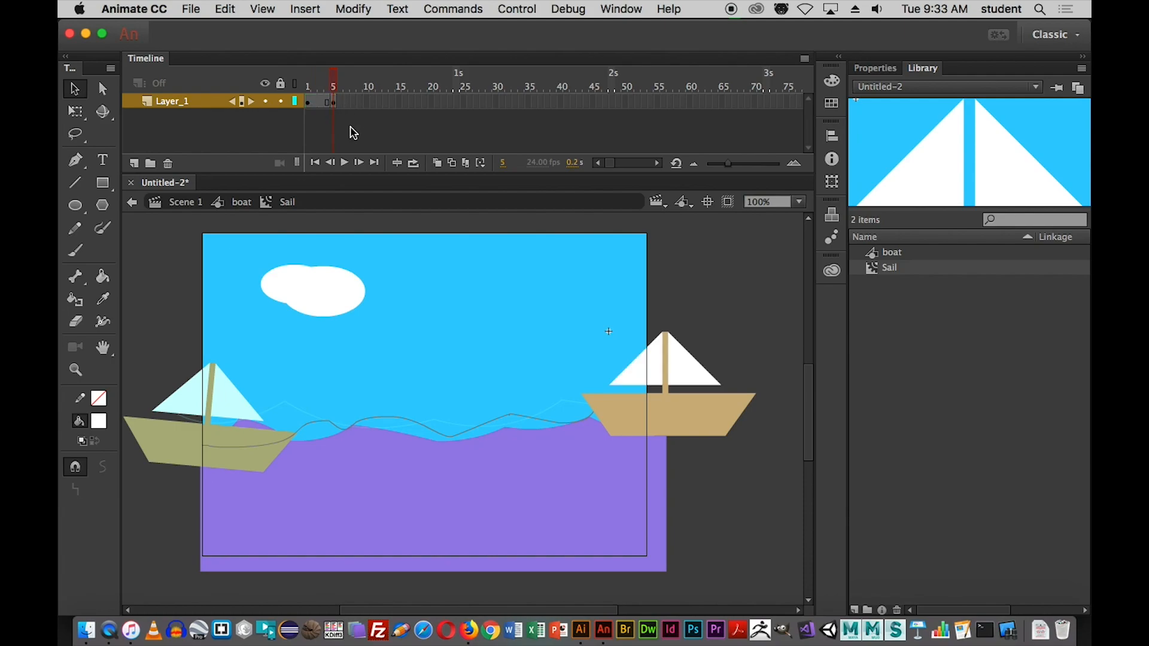
click(694, 361)
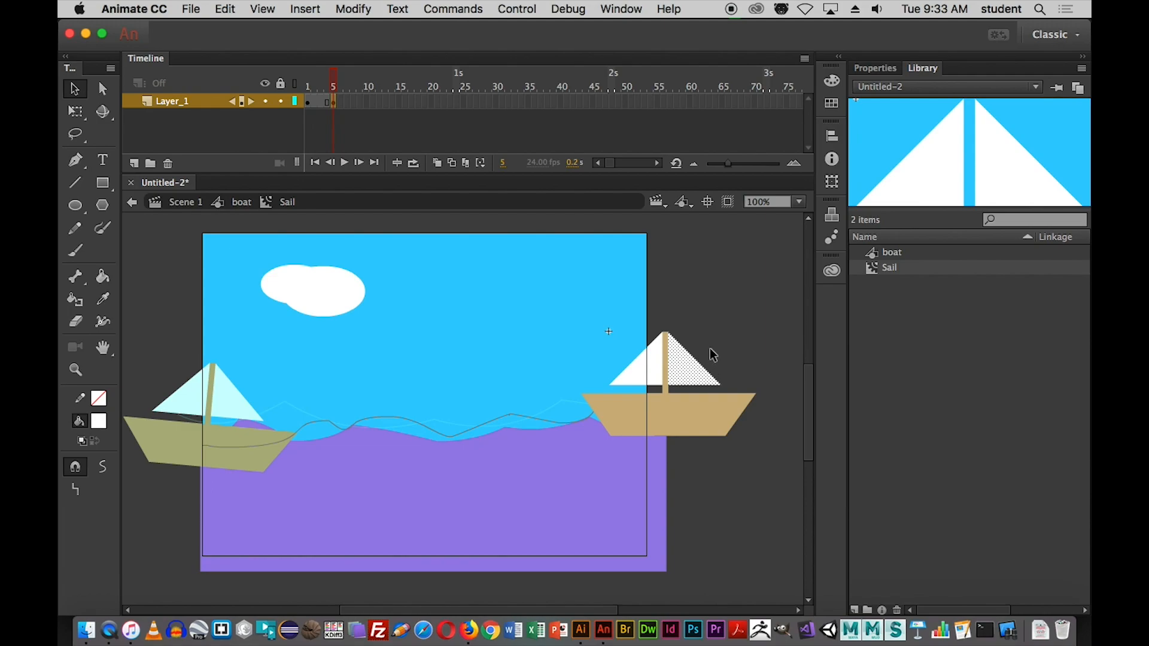
click(710, 347)
click(317, 90)
click(333, 101)
key(F6)
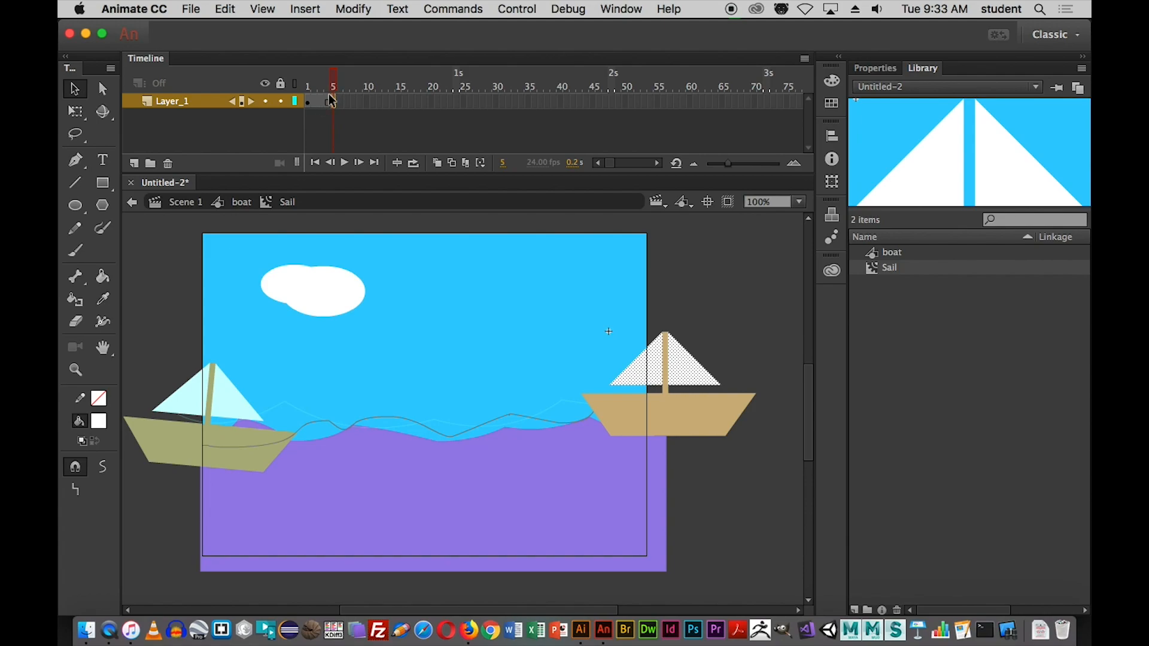
- Create a shape tween from frame 1 to frame 5, curving the left sail's outer edge inward and the right sail's outward at frame 5
right_click(325, 102)
click(336, 130)
click(334, 102)
click(707, 301)
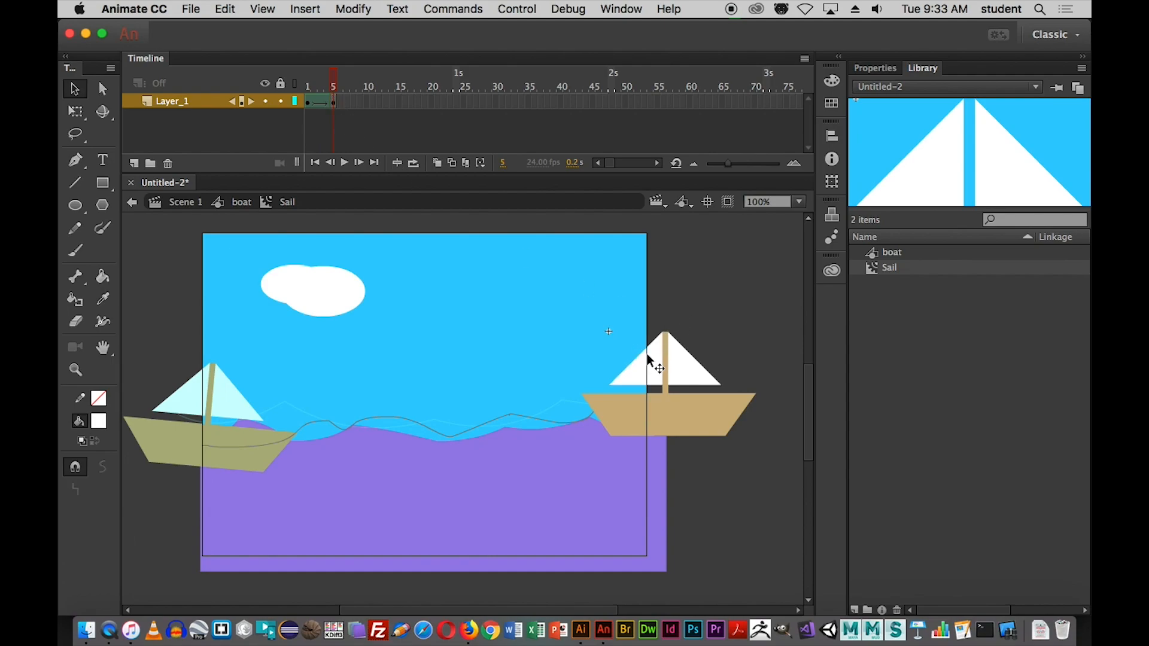
drag(695, 356, 710, 357)
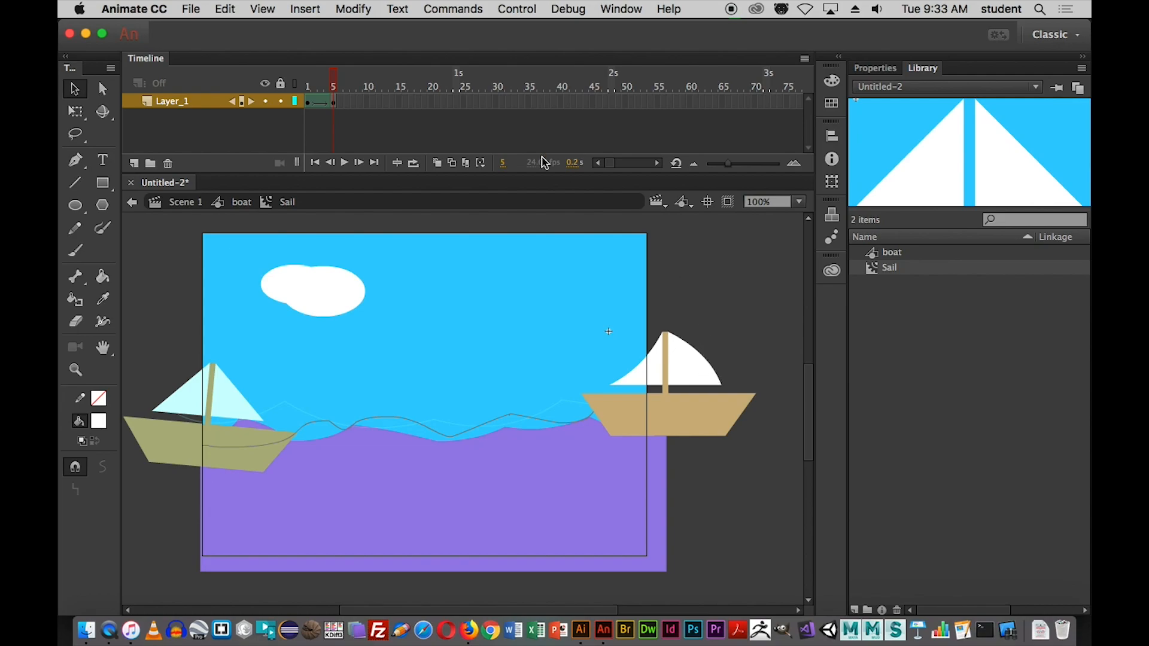
- Insert a keyframe at frame 10 of the Sail symbol and create a shape tween from frame 5 to frame 10
mouse_move(333, 82)
mouse_down()
mouse_move(311, 85)
mouse_move(351, 94)
mouse_up()
click(365, 103)
key(F6)
click(348, 103)
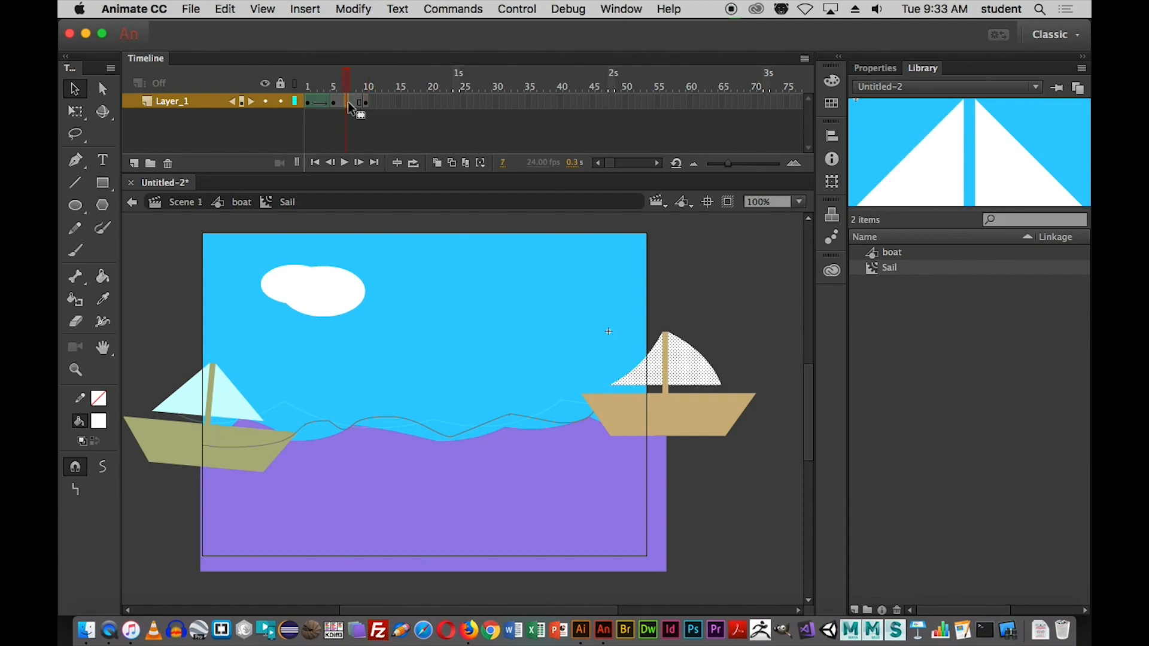
right_click(347, 102)
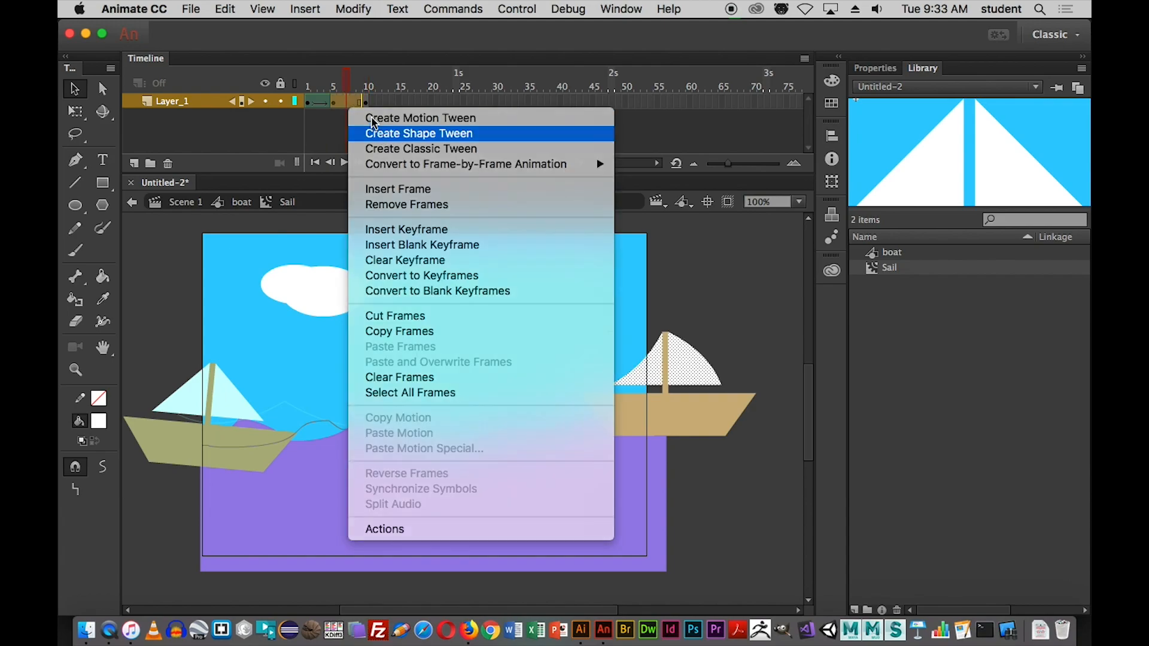
click(383, 135)
- Curve the left sail's outer edge outward and the right sail's inward at frame 10, and preview the flapping by scrubbing and testing the movie
click(366, 86)
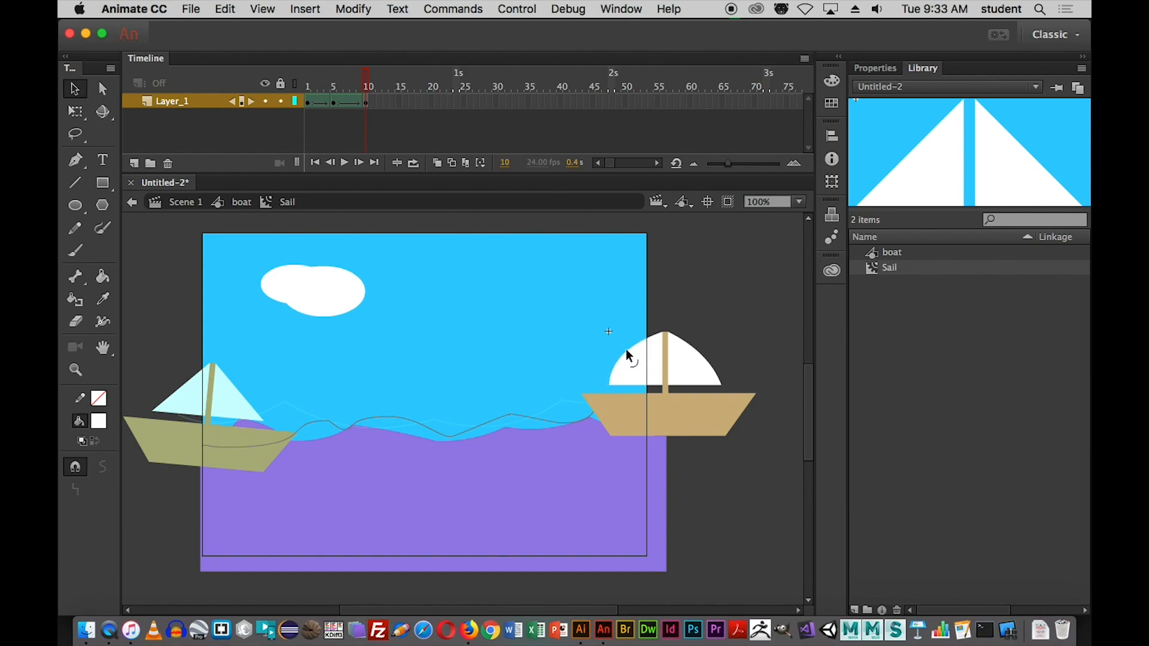
drag(366, 84, 310, 86)
key(super+Return)
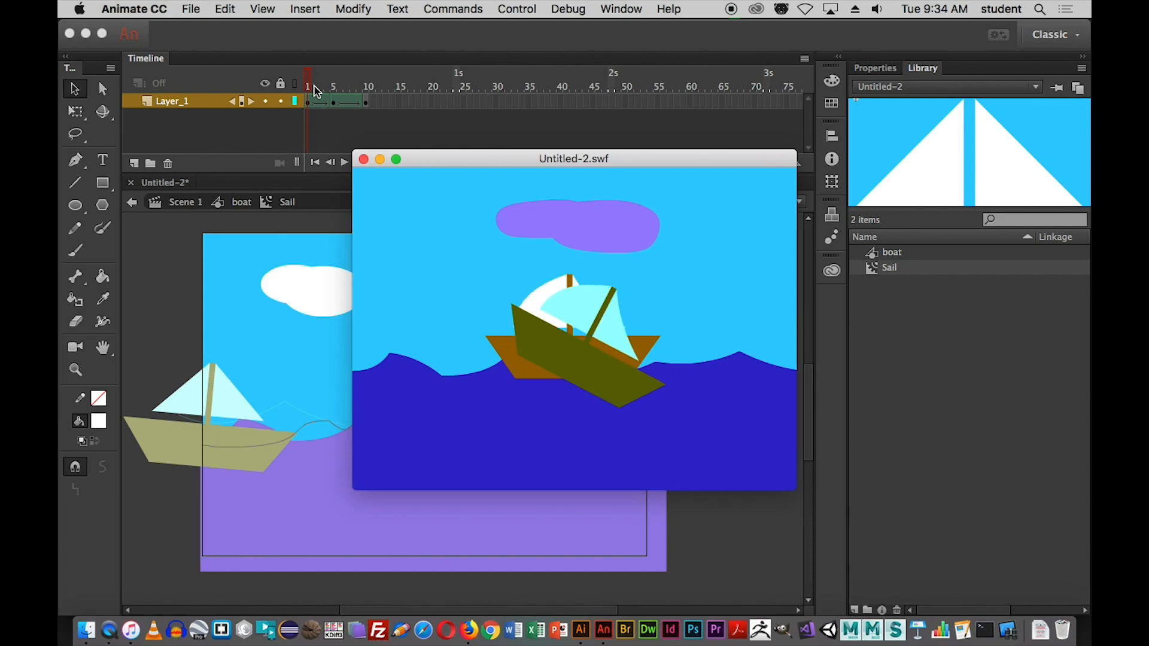
click(364, 160)
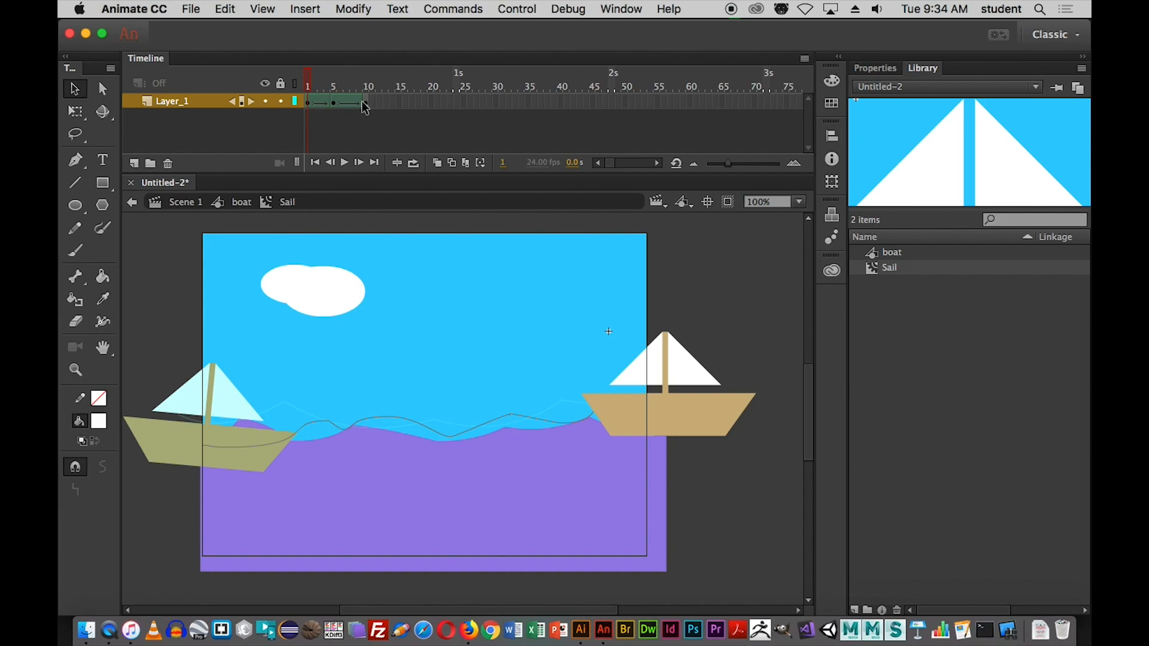
drag(309, 83, 367, 84)
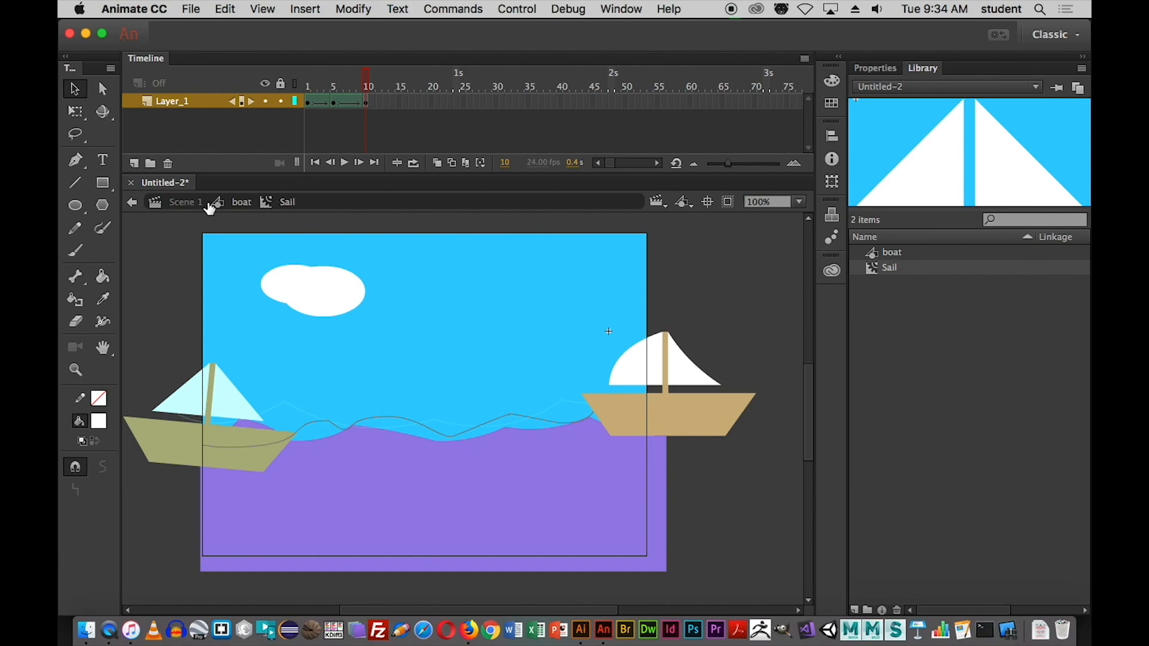
- Return to Scene 1, test the movie with the flapping sails, and enlarge the timeline area to show all layers
click(187, 204)
drag(308, 83, 261, 111)
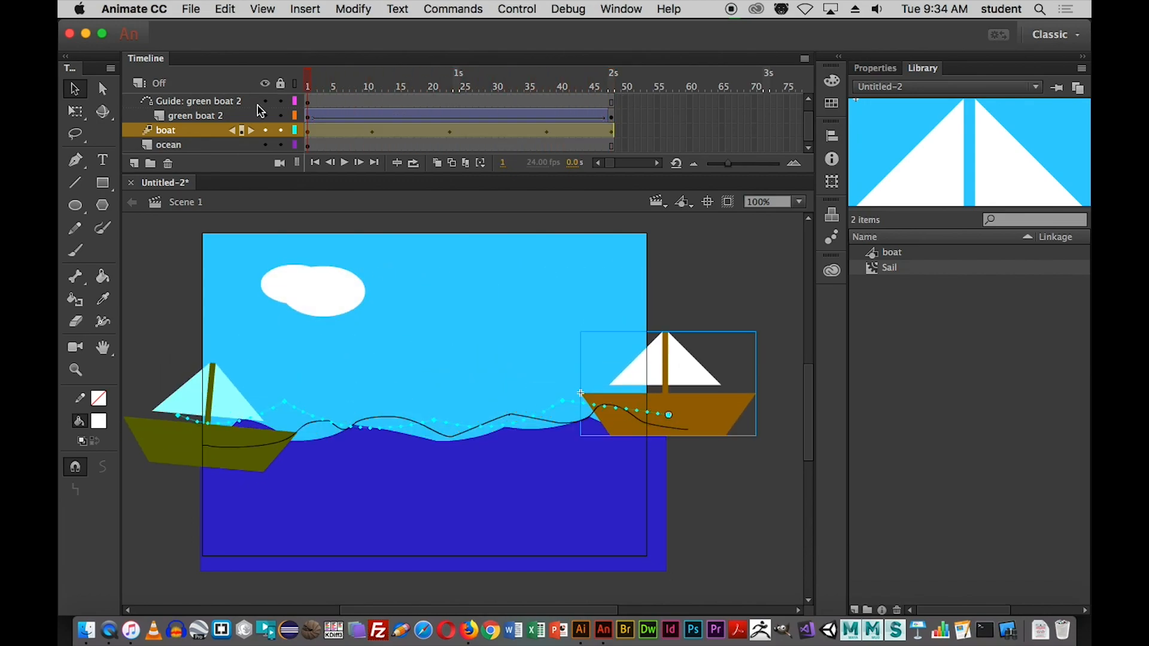
key(super+Return)
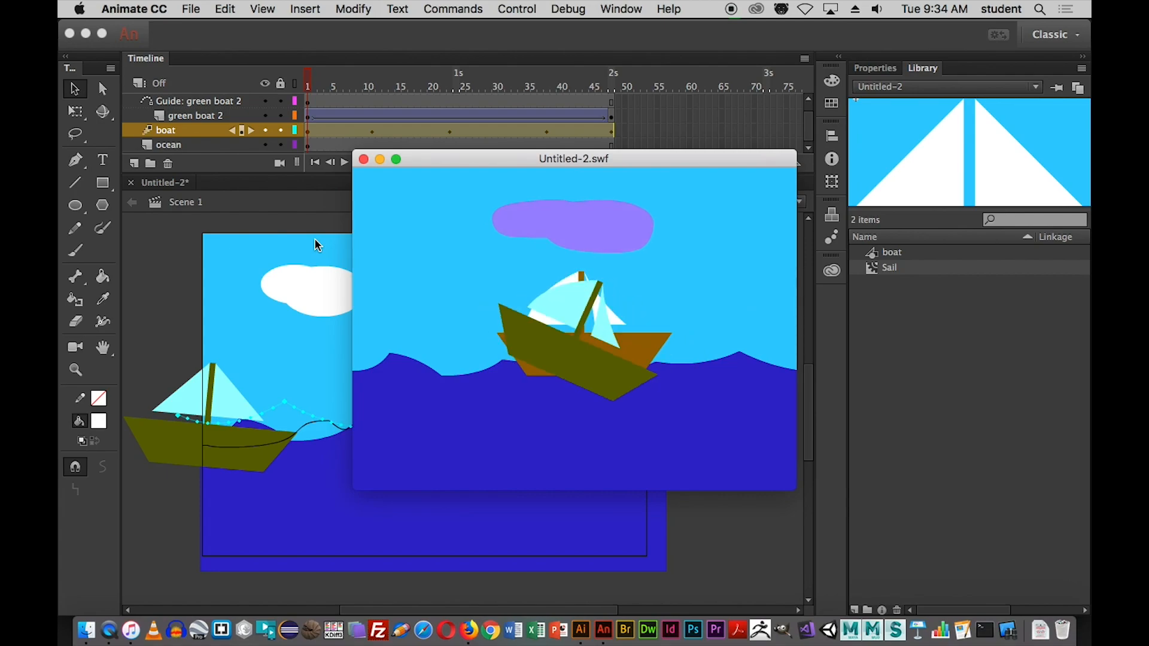
key(super+w)
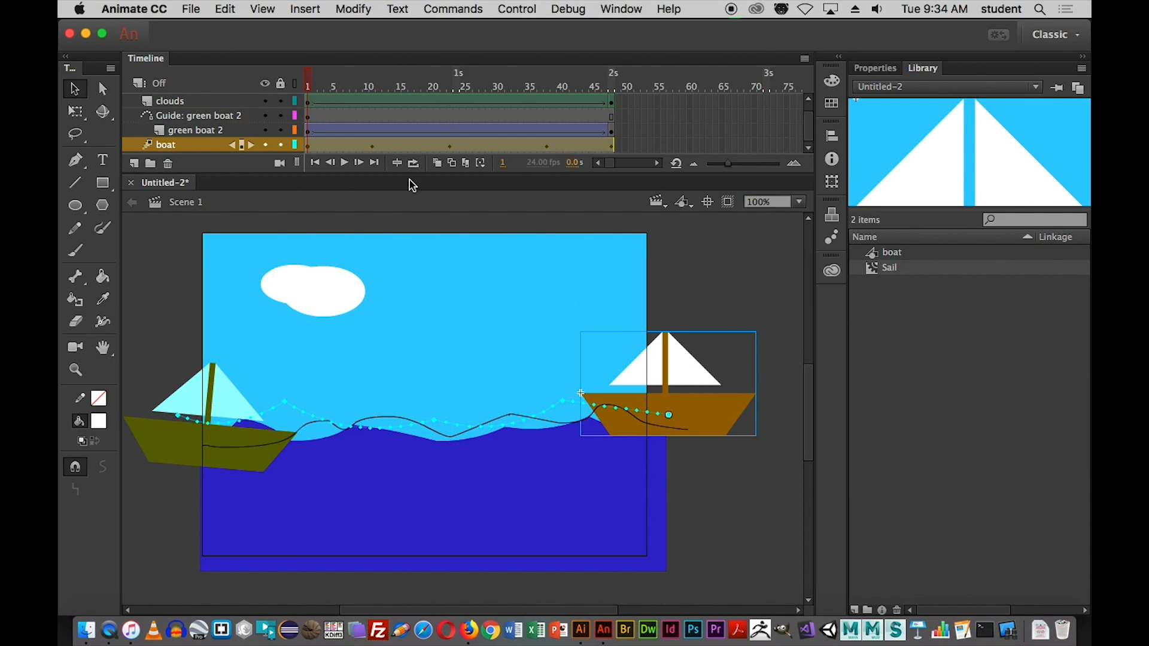
drag(363, 178, 359, 198)
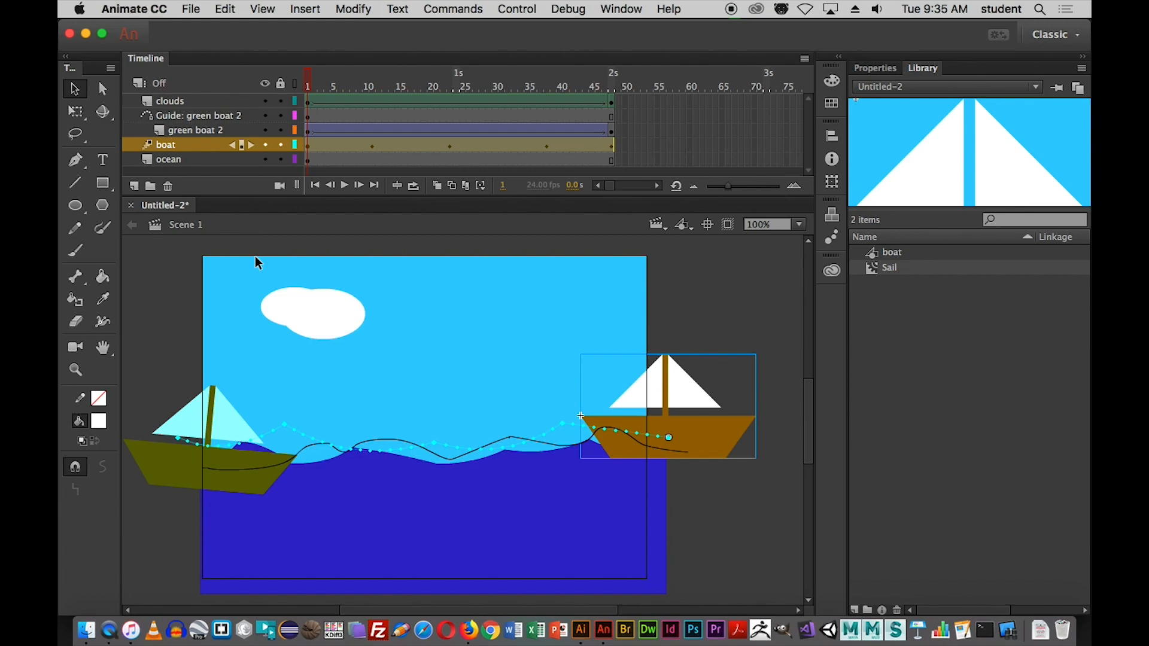
- Create a new ActionScript 3.0 document sized 550 by 400 px at 24 fps and leave it active
key(super+n)
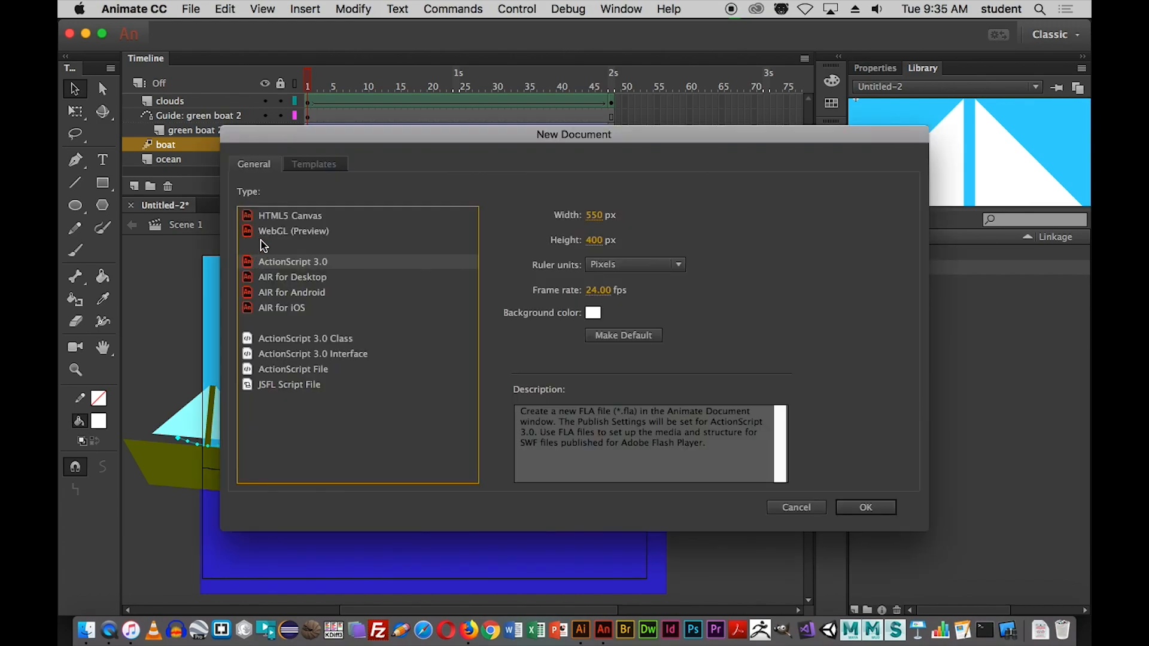
click(866, 507)
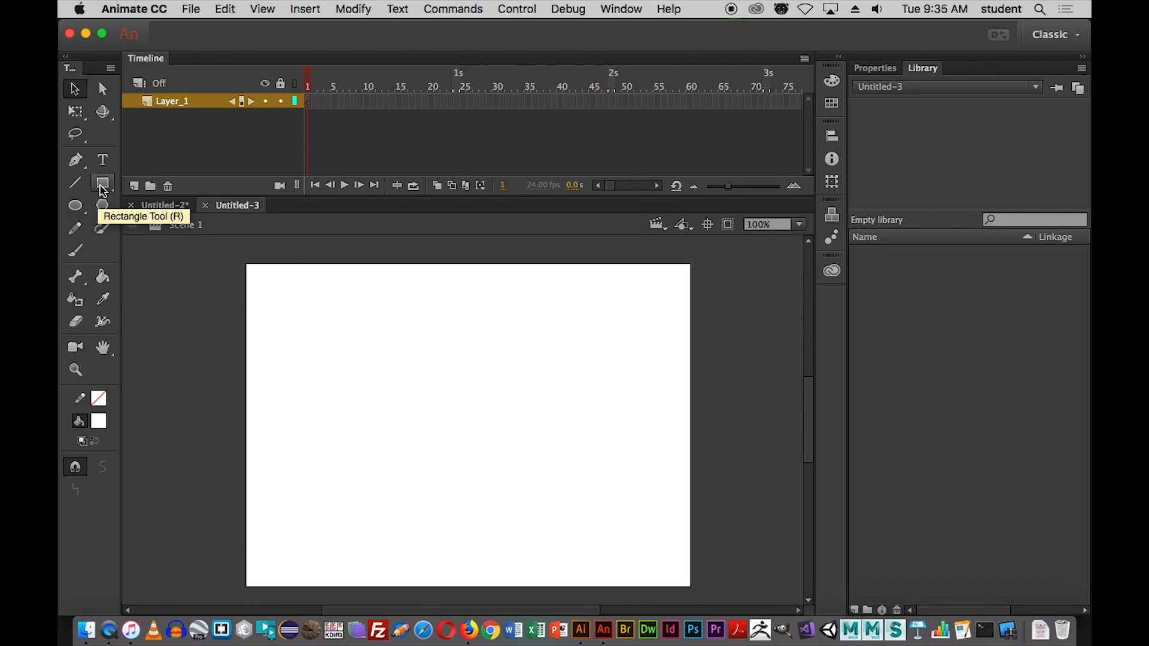
click(168, 205)
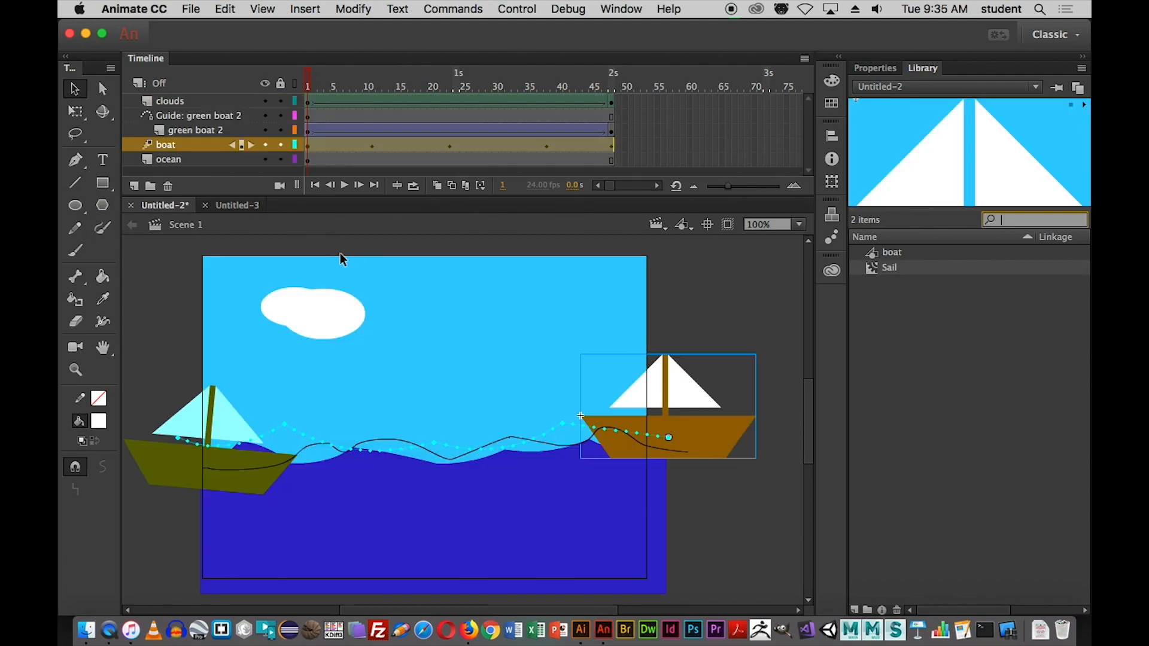
click(235, 206)
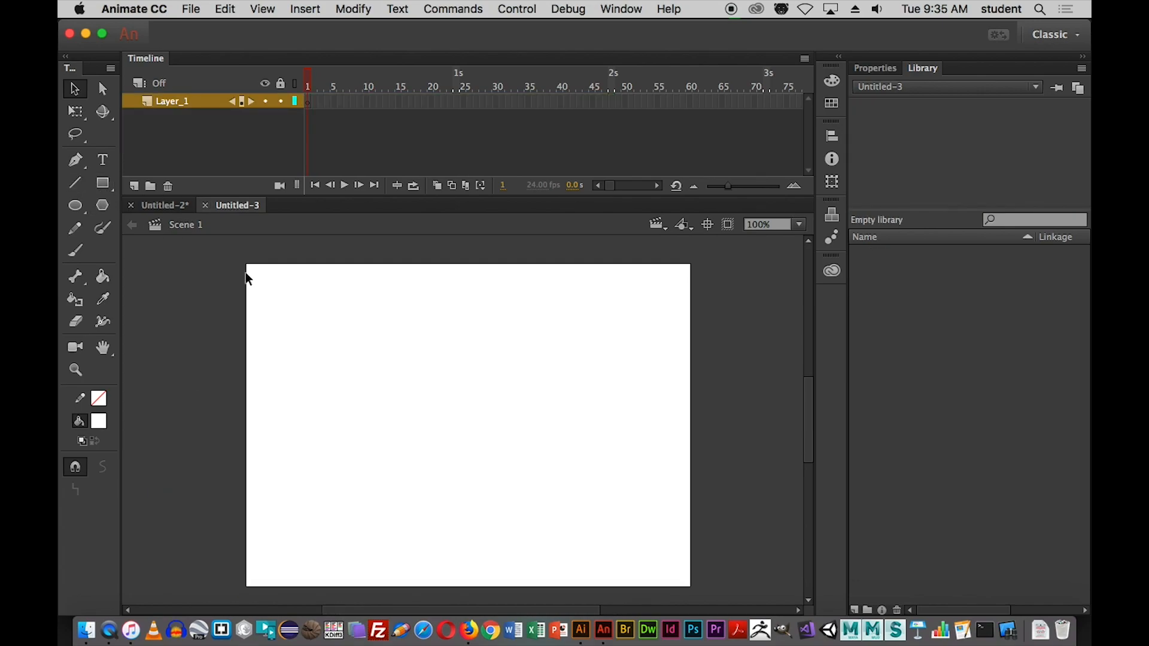
- Draw an olive (#999933) square without a stroke near the stage's upper-left corner
click(107, 187)
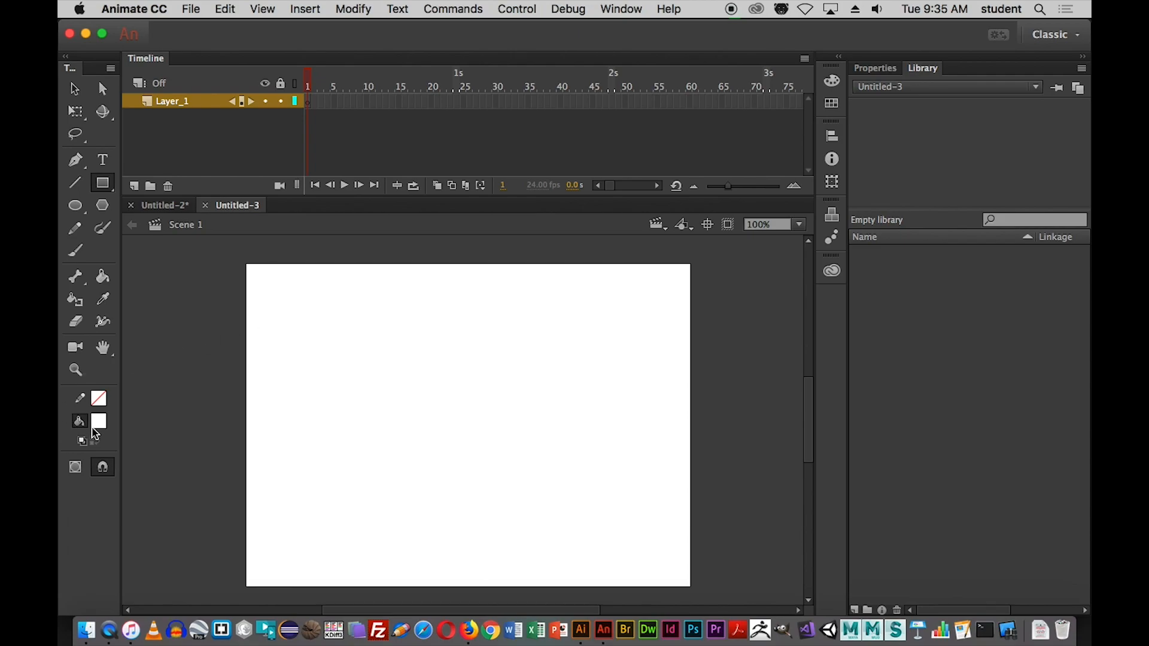
click(99, 423)
click(222, 343)
drag(276, 288, 366, 376)
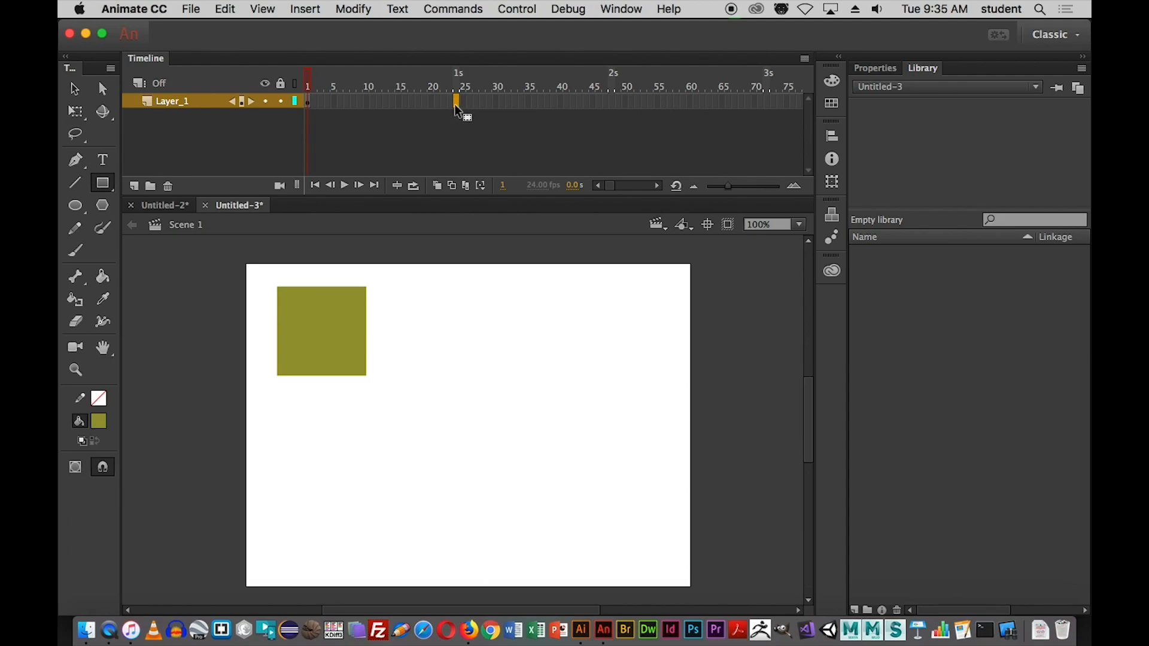
- Insert a keyframe at frame 24 and delete the square from that frame
key(F6)
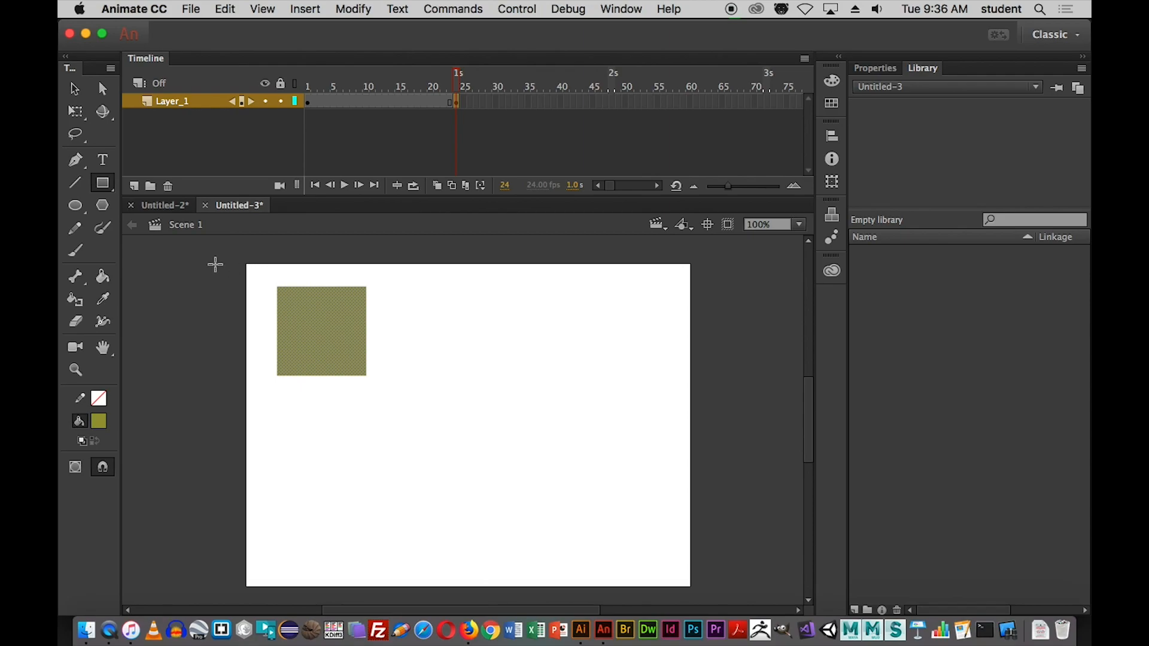
key(v)
drag(250, 269, 415, 411)
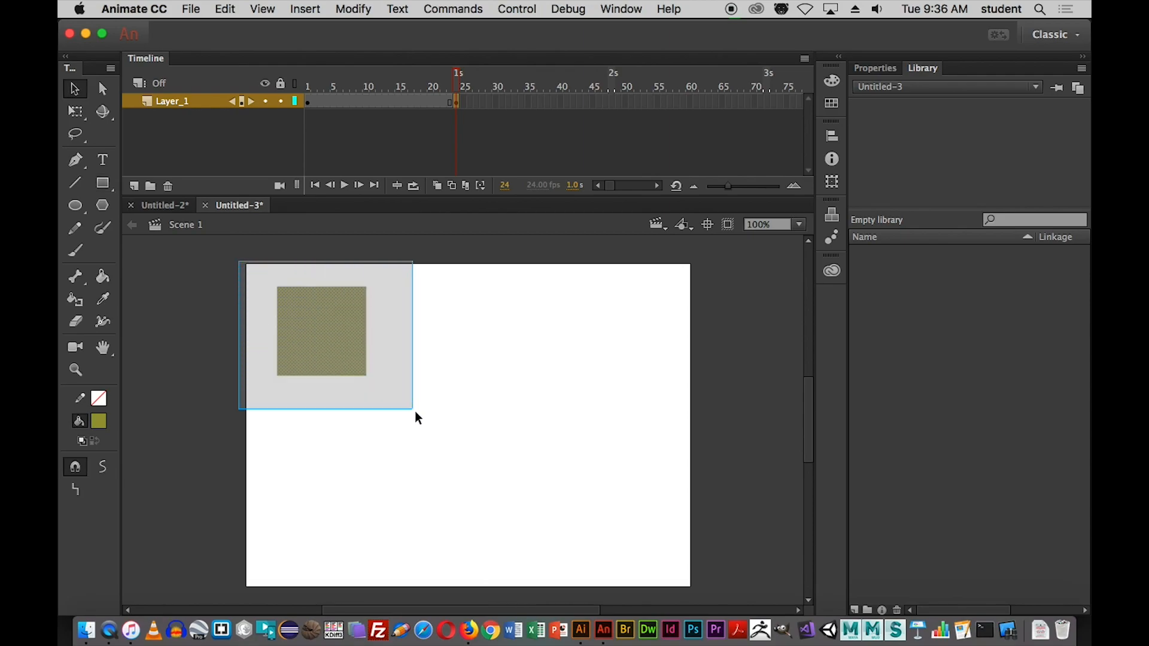
key(Delete)
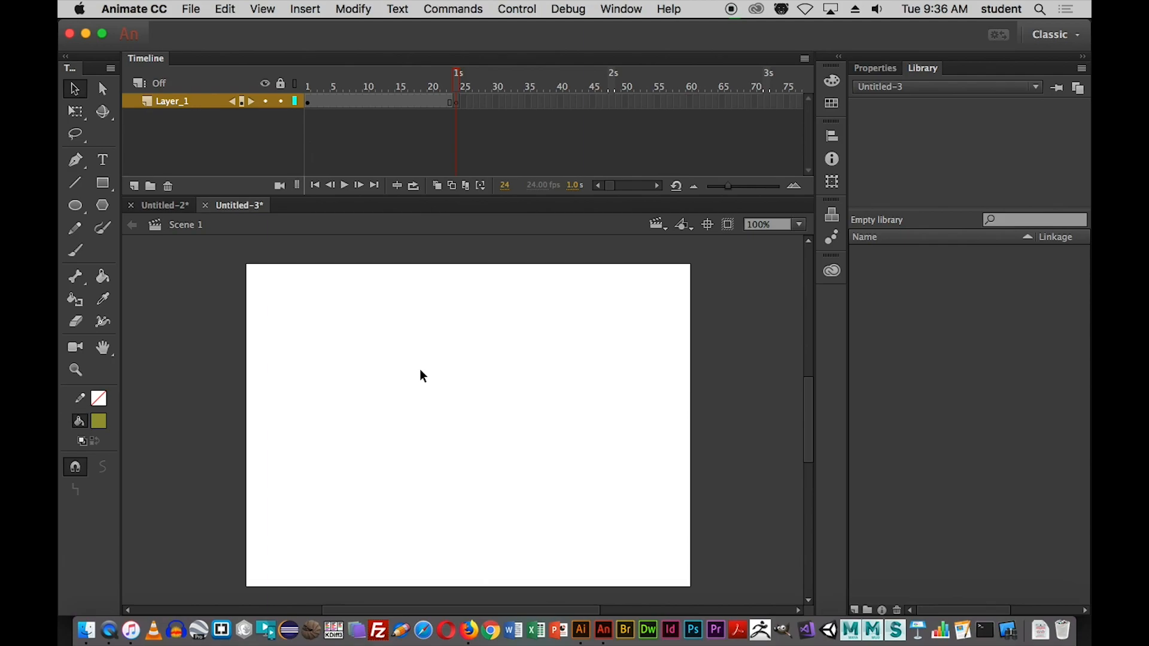
- Set the PolyStar tool to a 5-sided star with 0.50 point size and draw a star at the stage's lower right on frame 24
click(103, 206)
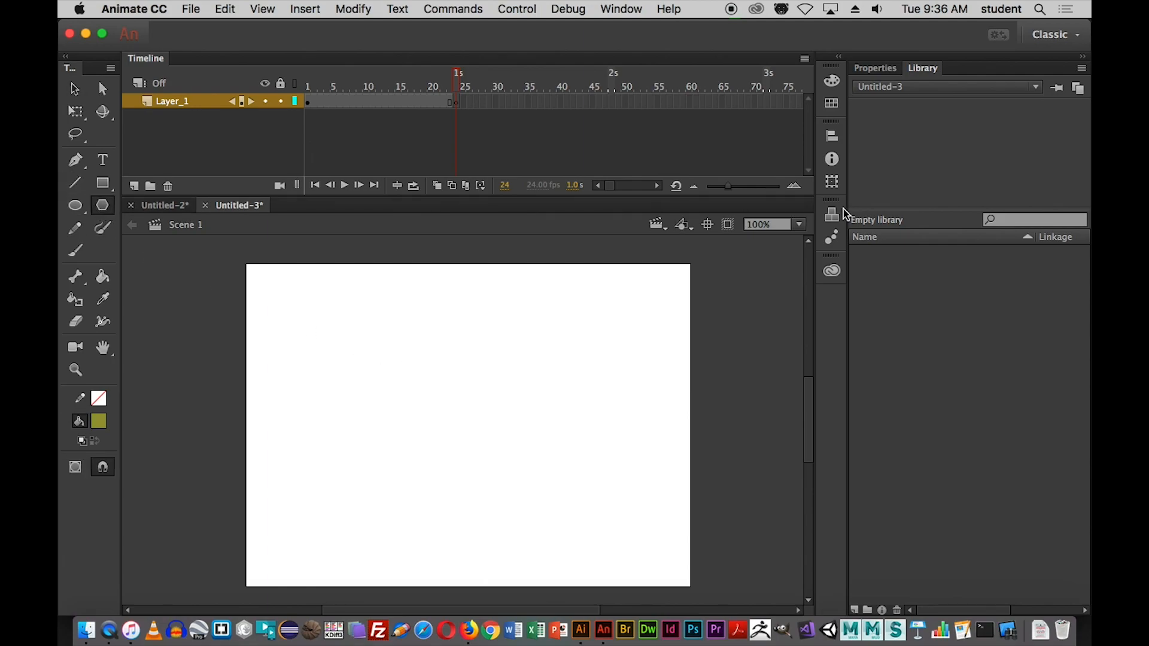
click(862, 72)
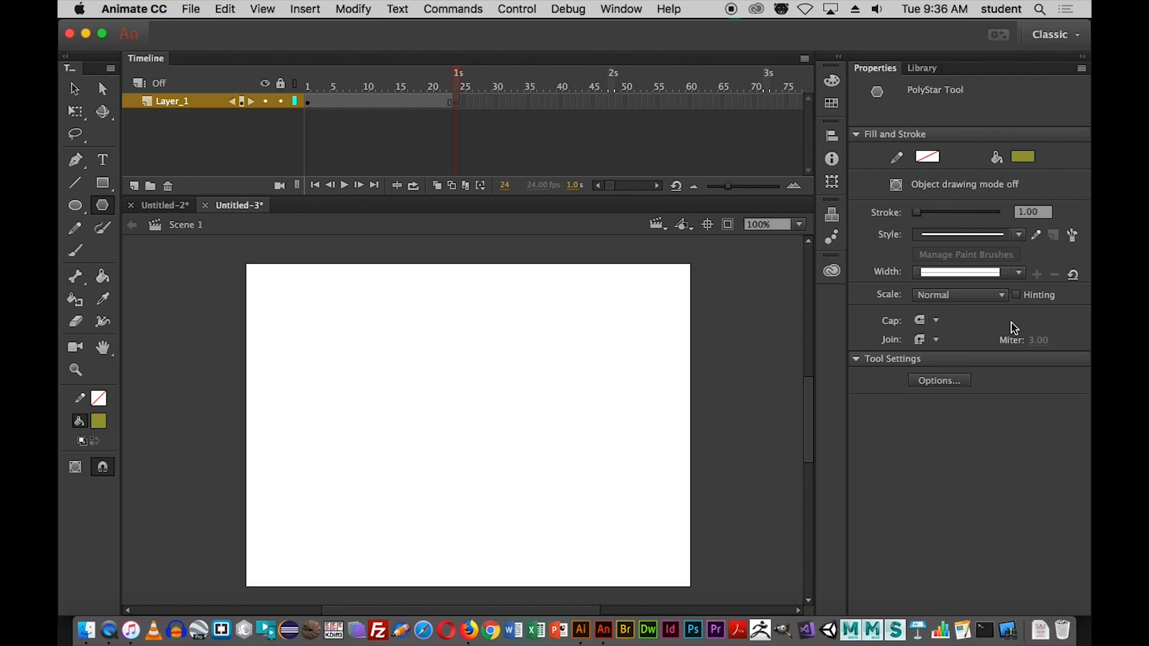
click(941, 382)
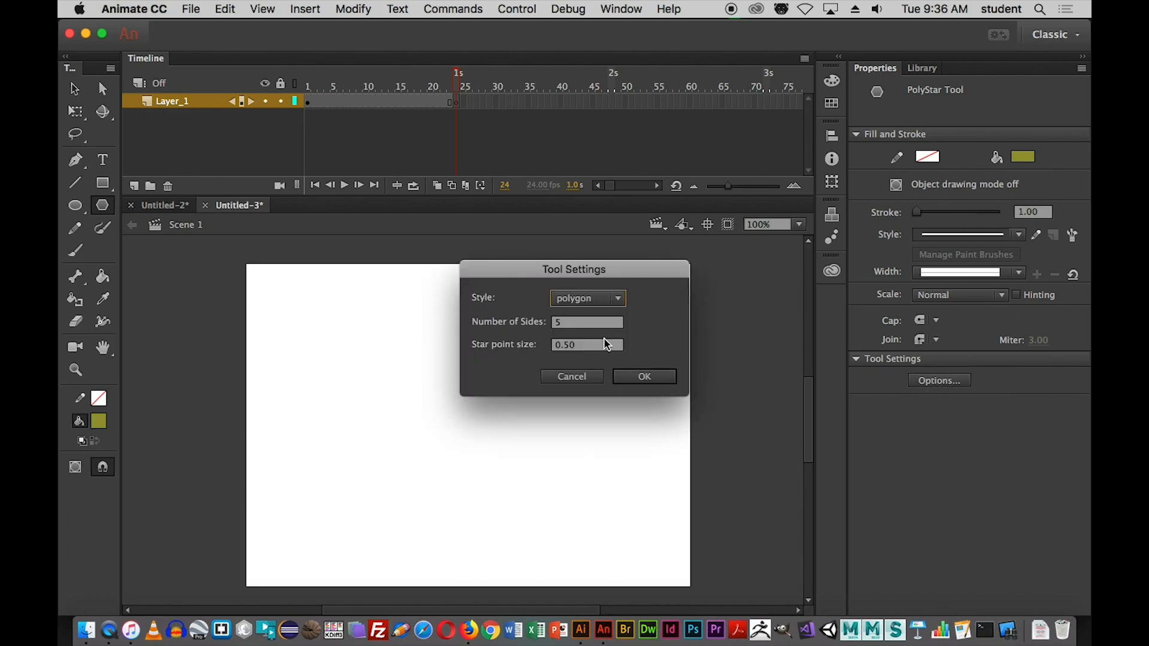
click(617, 299)
click(594, 328)
click(630, 378)
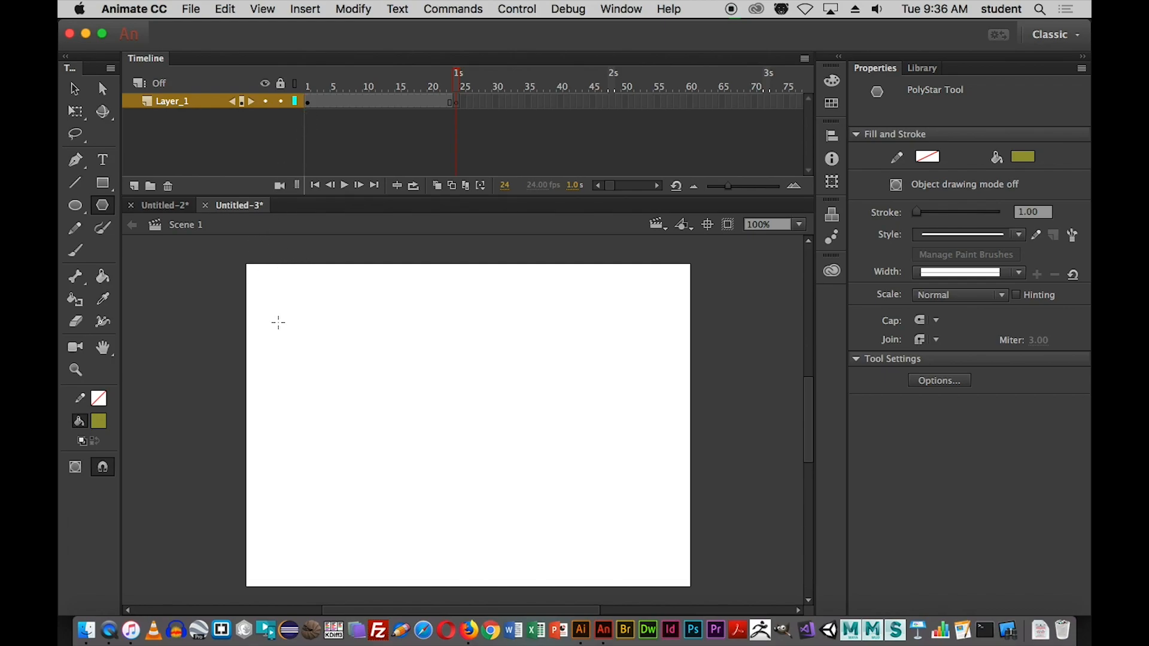
drag(602, 477, 646, 536)
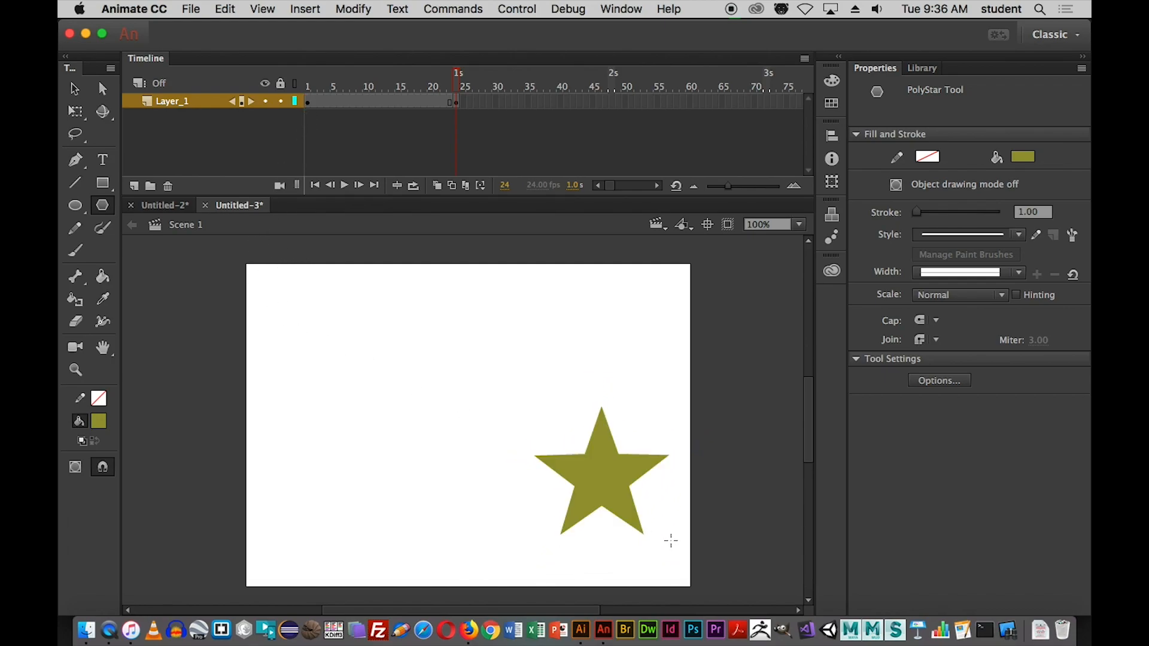
- Fill the star on frame 24 with solid magenta and scrub back to frame 23 to see the square
click(99, 421)
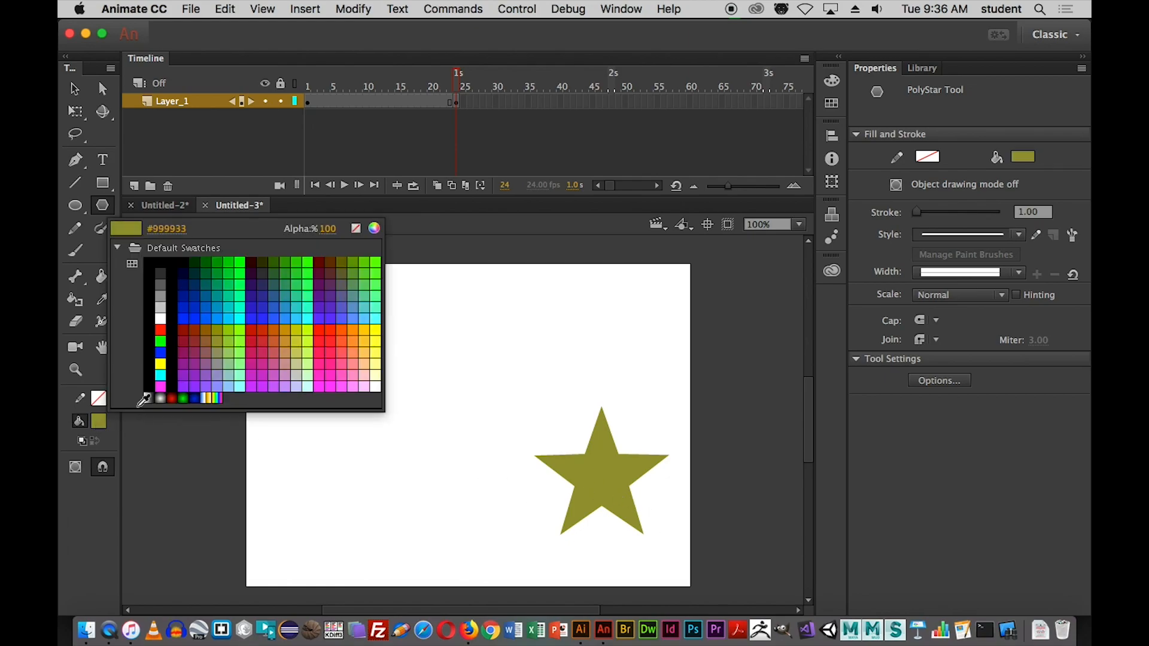
key(Escape)
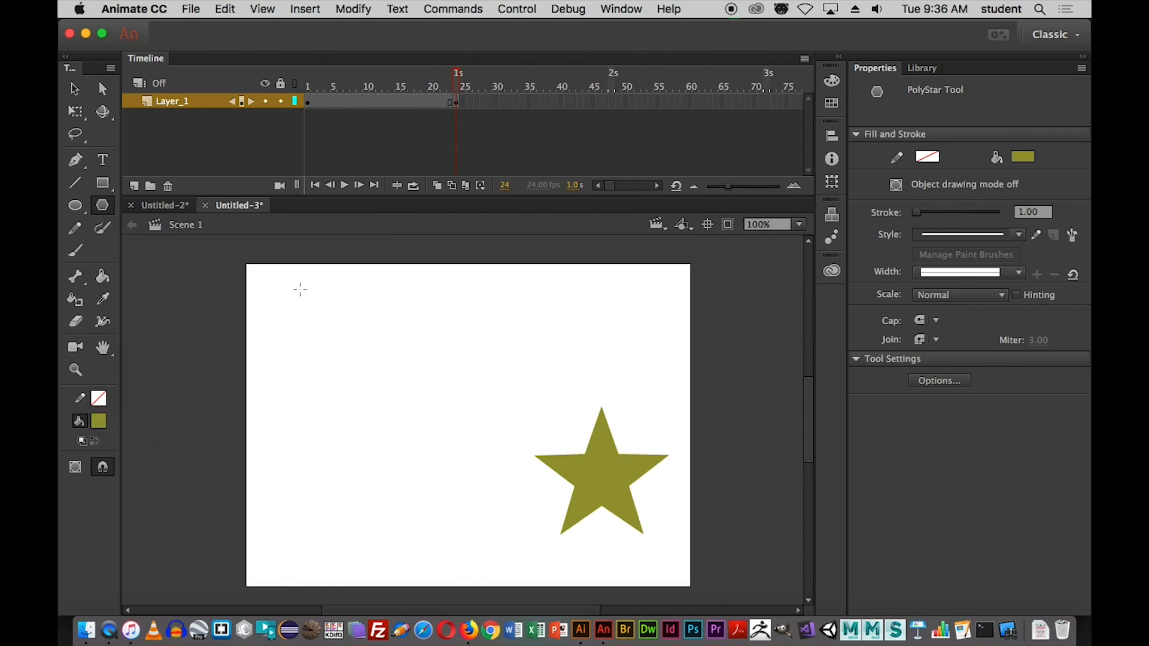
key(v)
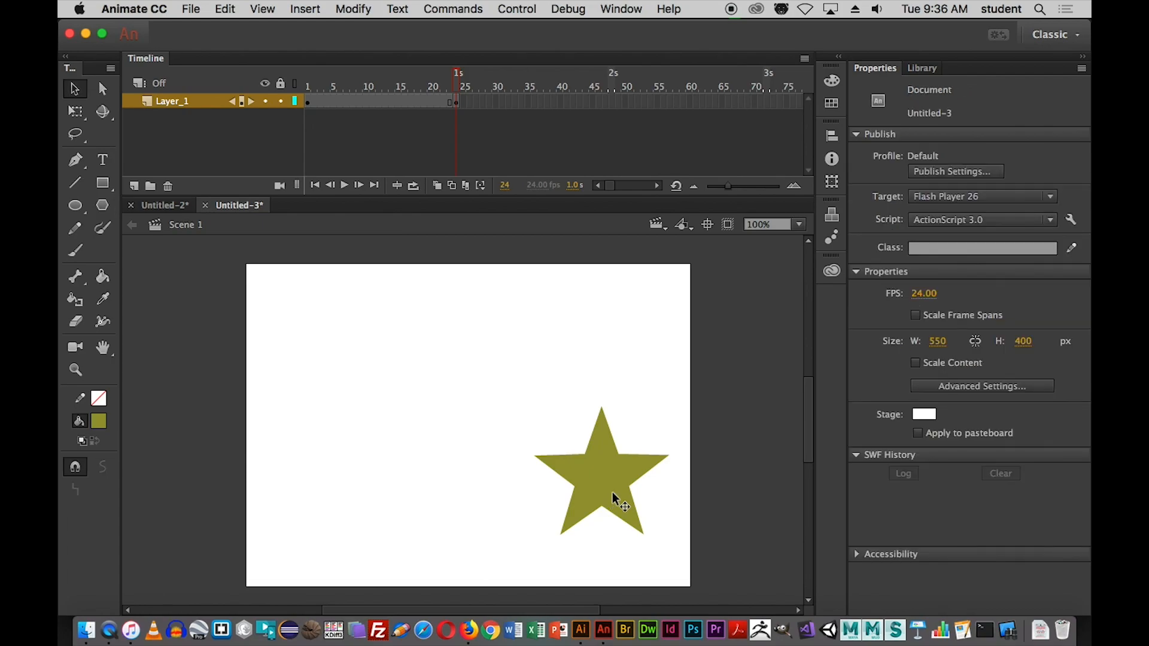
click(613, 492)
click(99, 421)
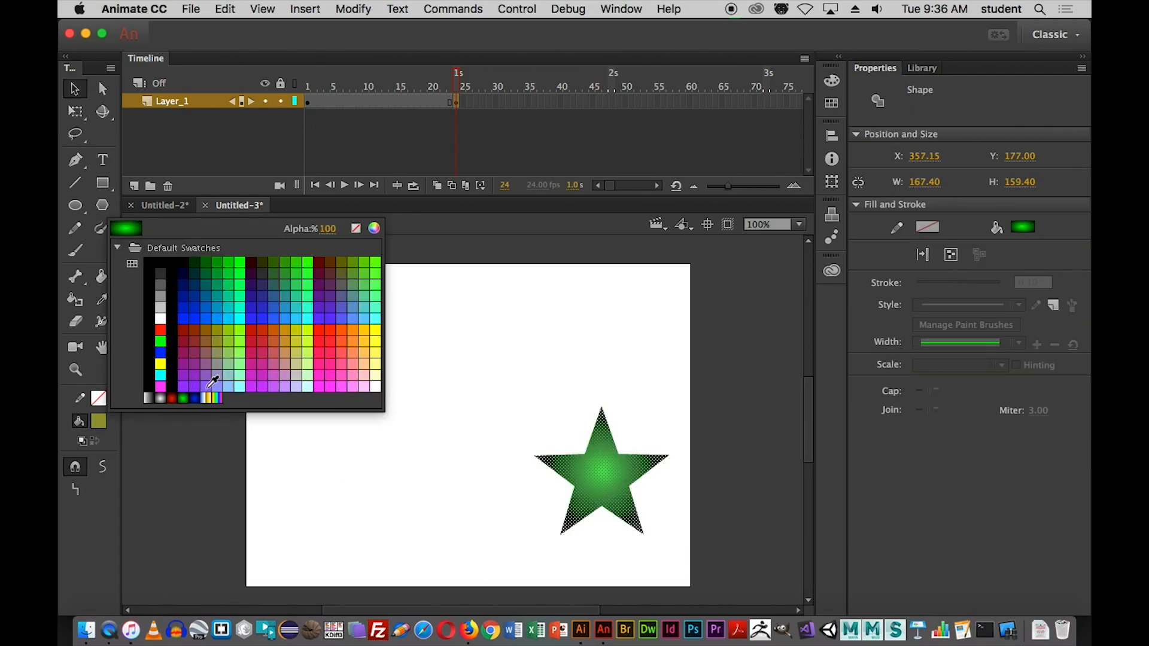
click(256, 368)
mouse_move(458, 76)
mouse_down()
mouse_move(312, 78)
mouse_move(452, 84)
mouse_up()
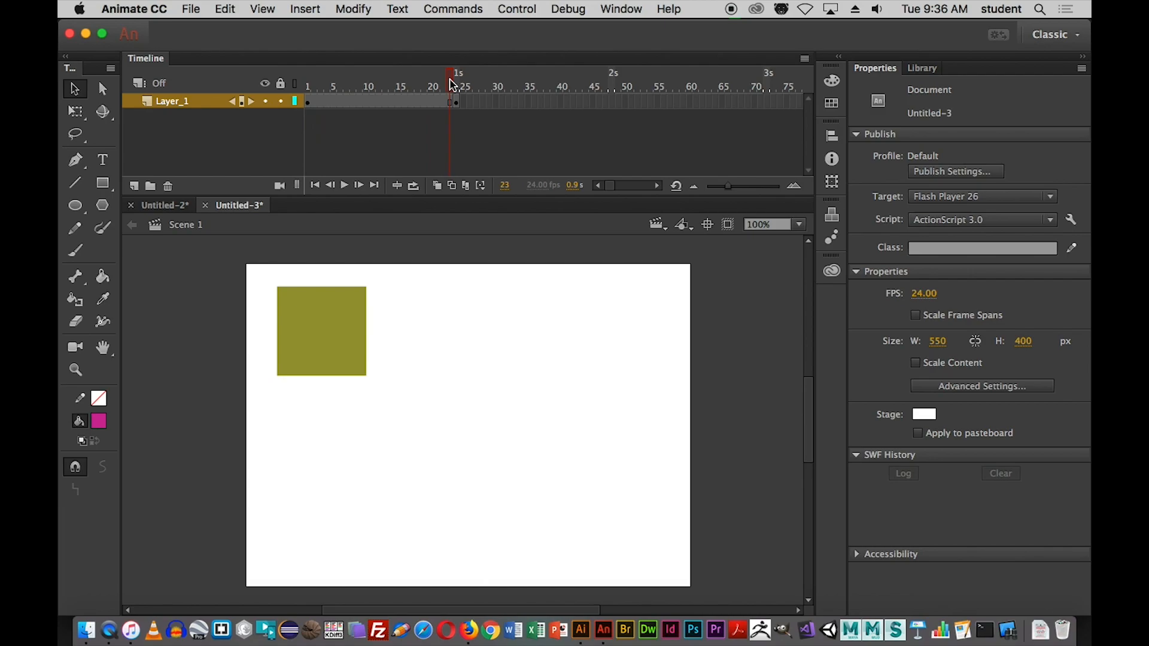
- Create a shape tween on Layer_1 between the square on frame 1 and the star on frame 24
drag(451, 84, 458, 83)
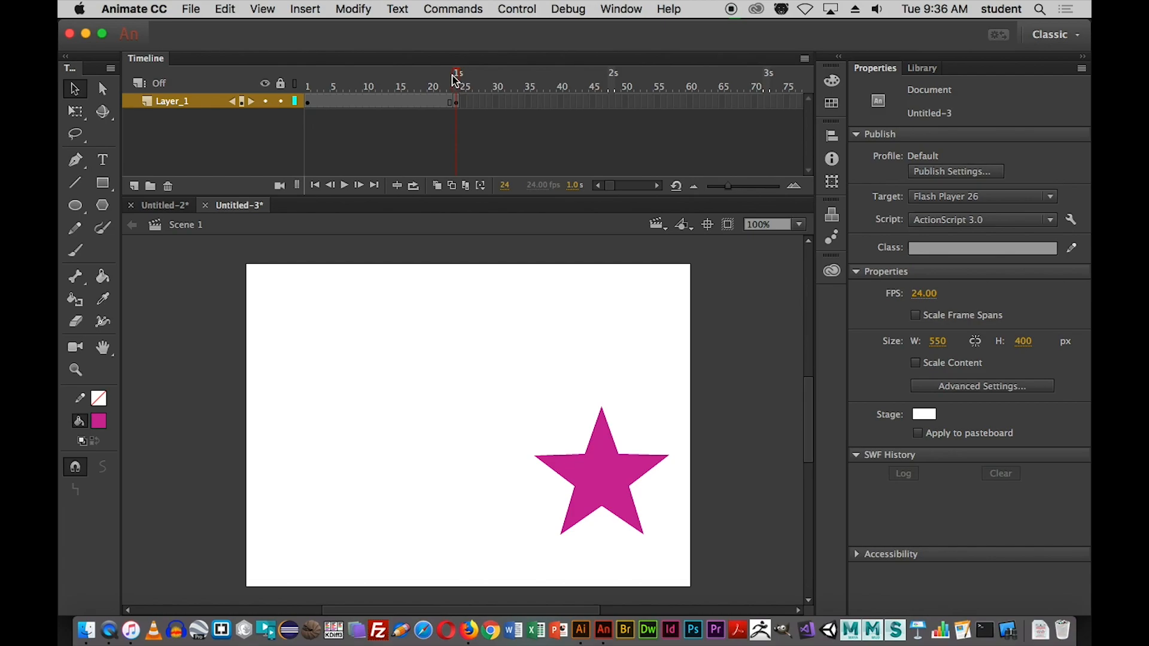
right_click(374, 103)
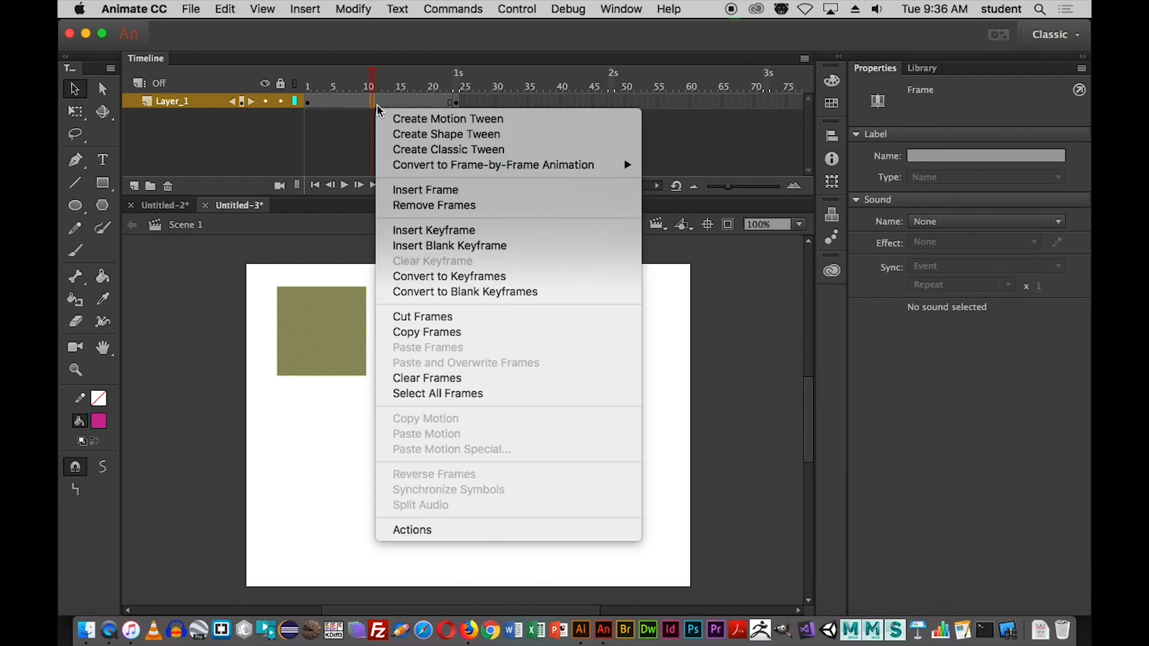
click(426, 143)
- Scrub the shape tween through to frame 24, test the movie, and close the preview
drag(371, 84, 458, 96)
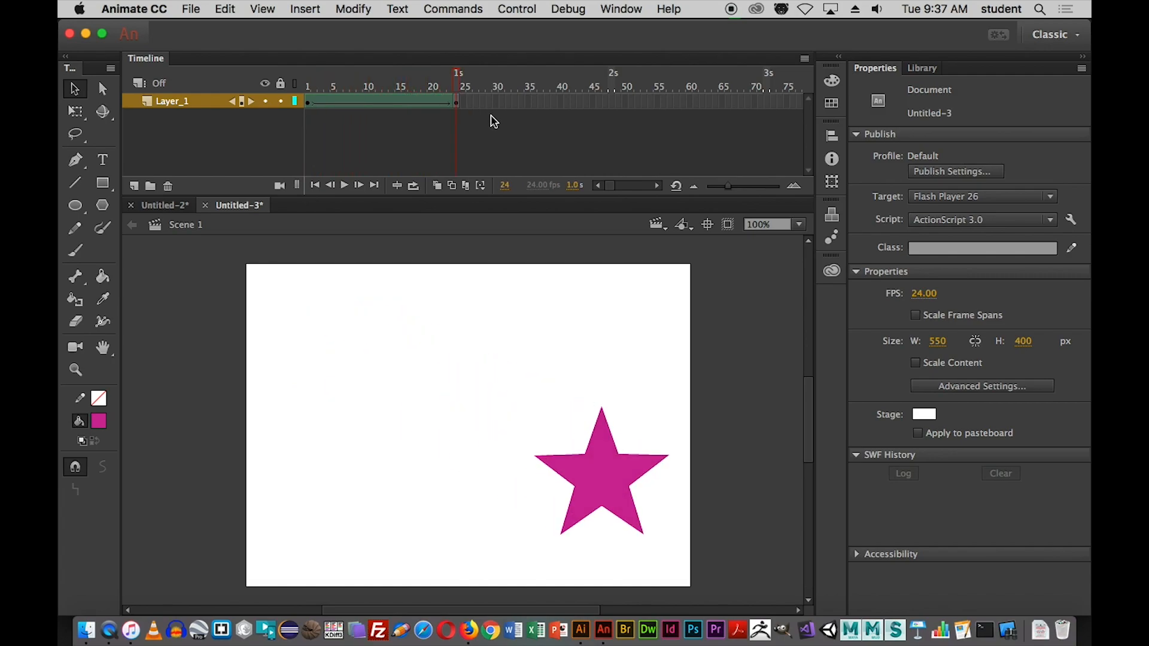
key(super+Return)
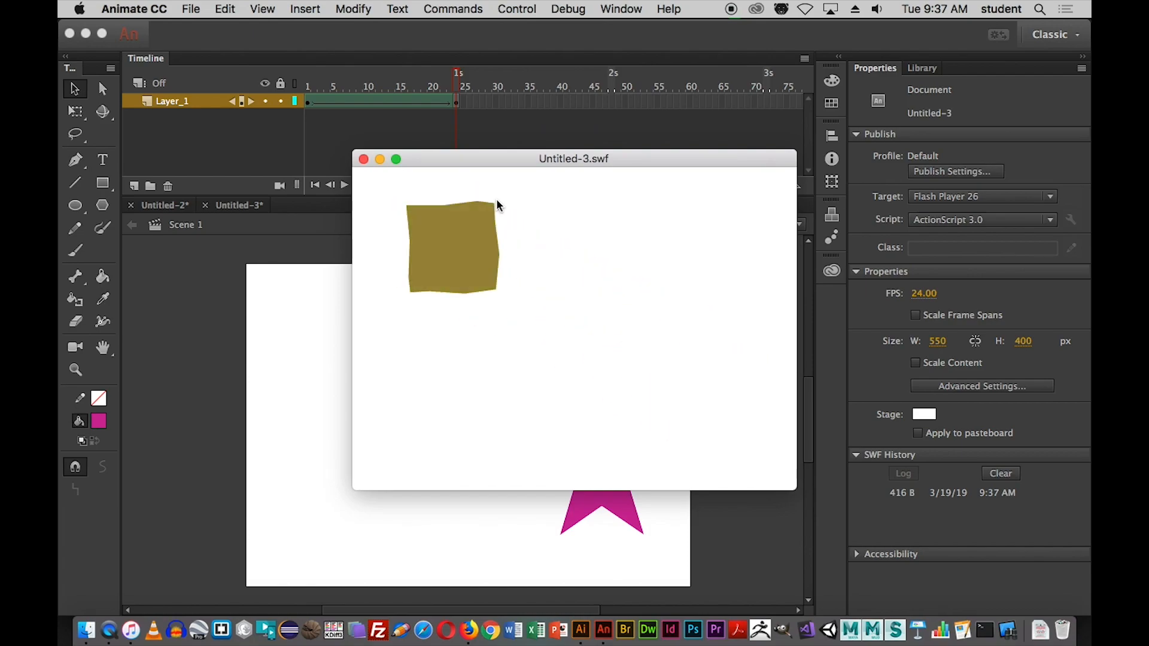
key(super+w)
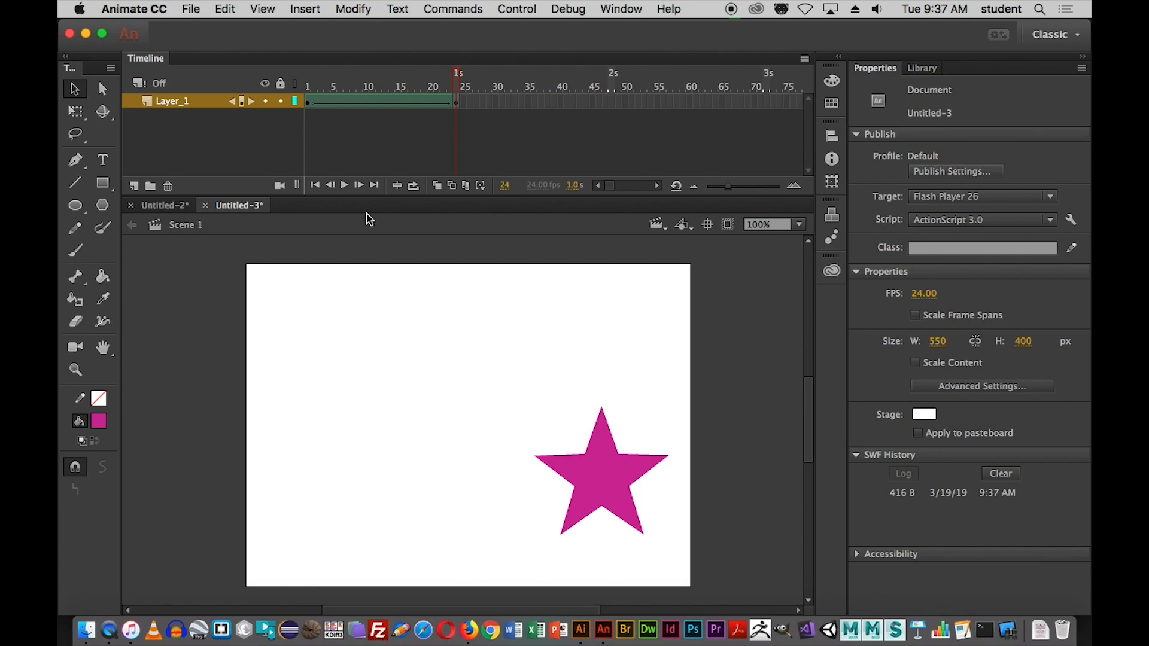
- Switch back to the Untitled-2 sailboat document and move the playhead to frame 1
click(161, 208)
drag(304, 83, 174, 97)
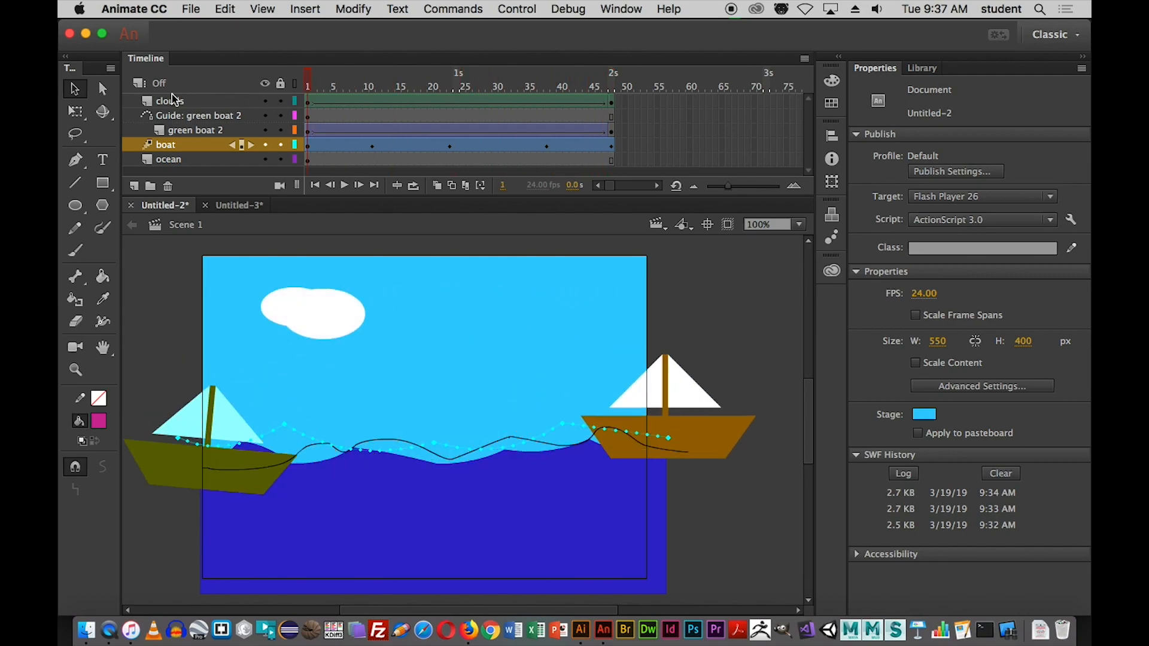